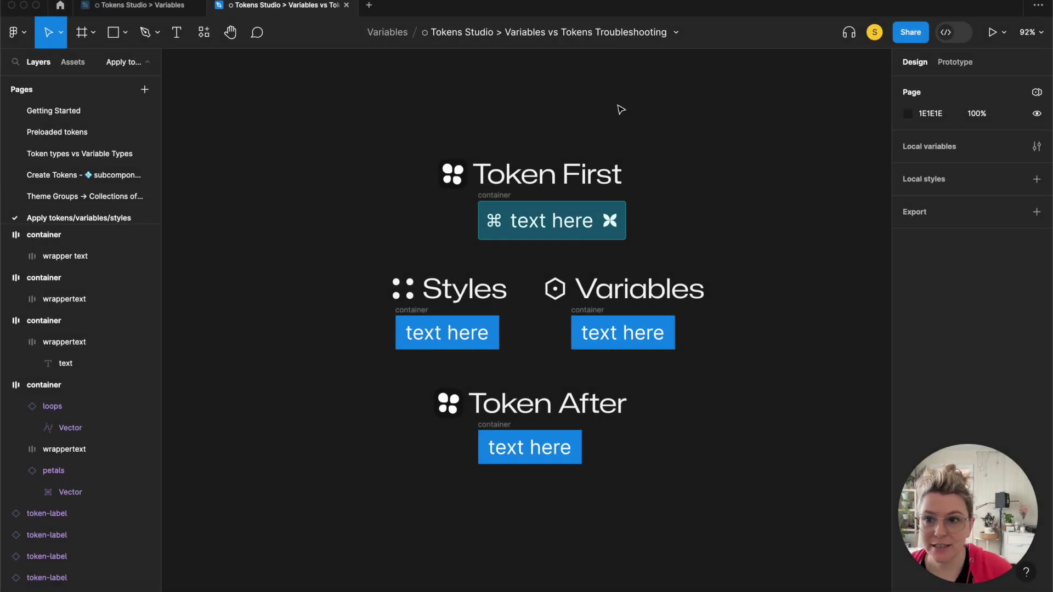
Run the Tokens Studio for Figma plugin and bring the four example containers into view beside it.
scroll(53, 211, down, 1)
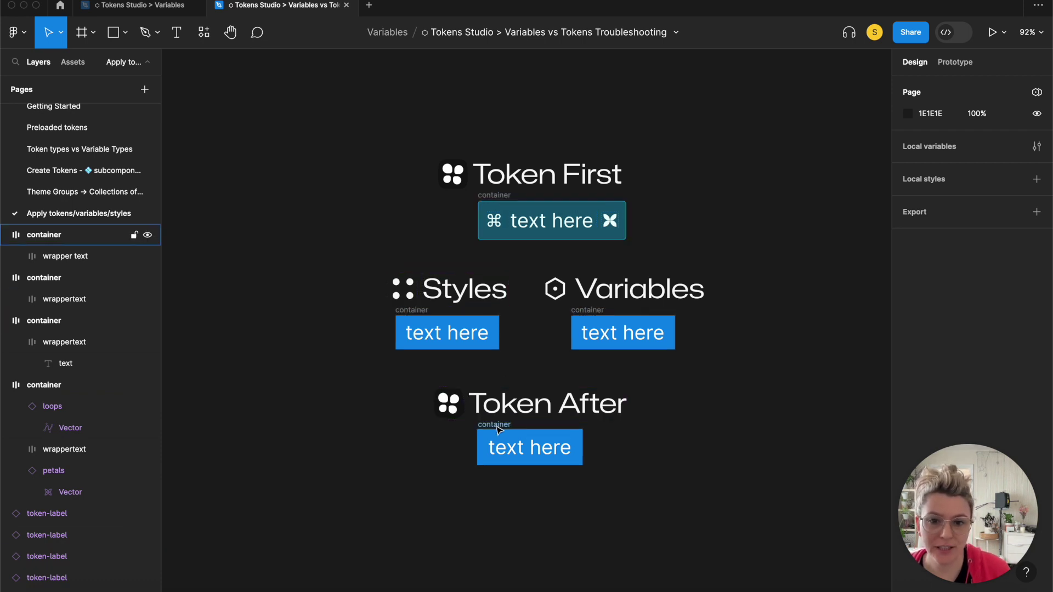
key(super+p)
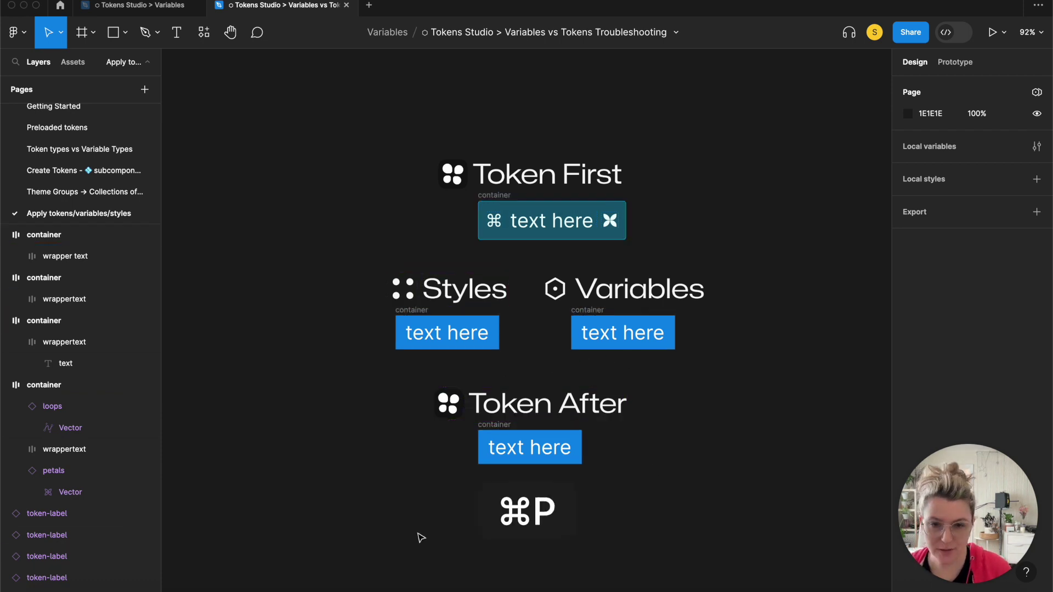
click(516, 137)
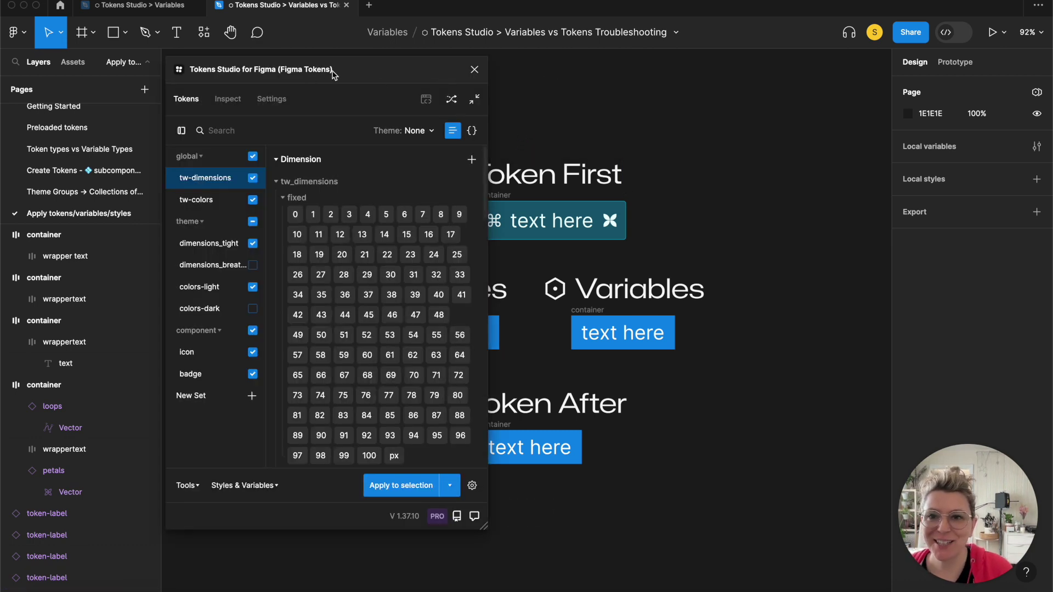
scroll(594, 184, left, 5)
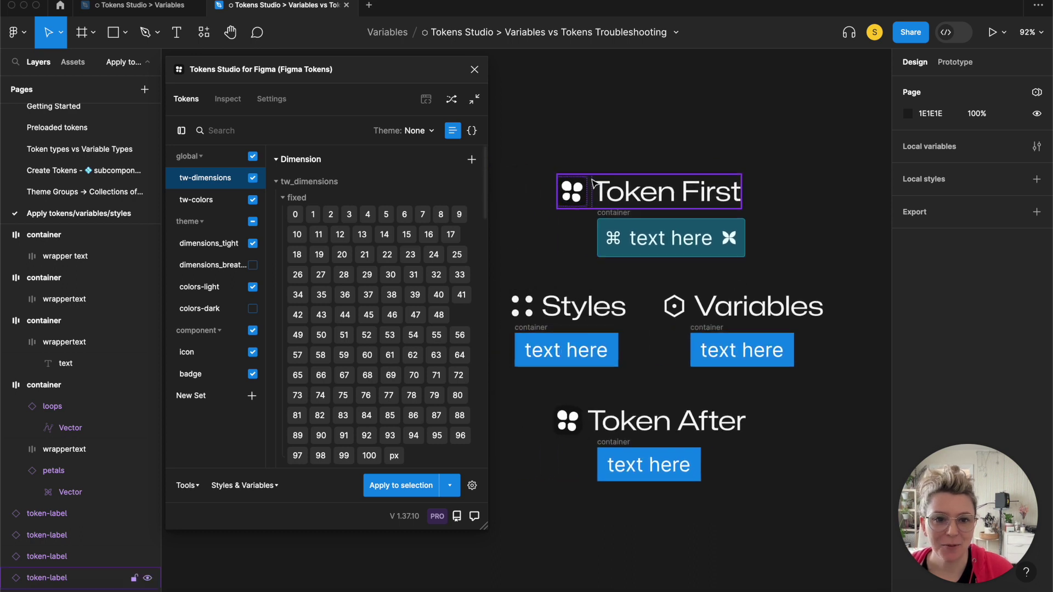
scroll(594, 184, down, 3)
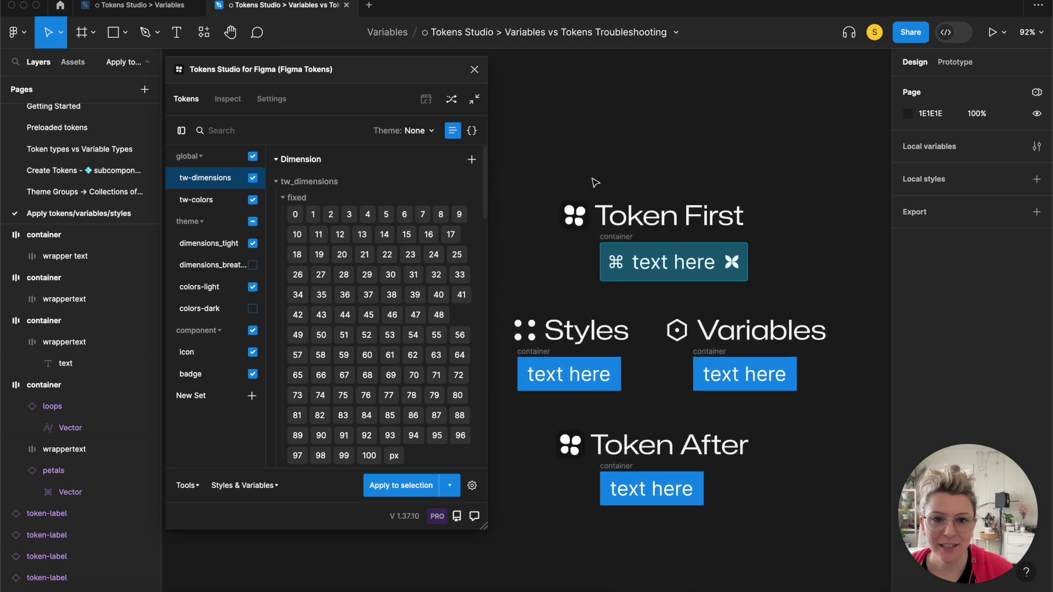
Inspect the tokens applied to the Token First, Styles, Variables and Token After containers.
click(613, 238)
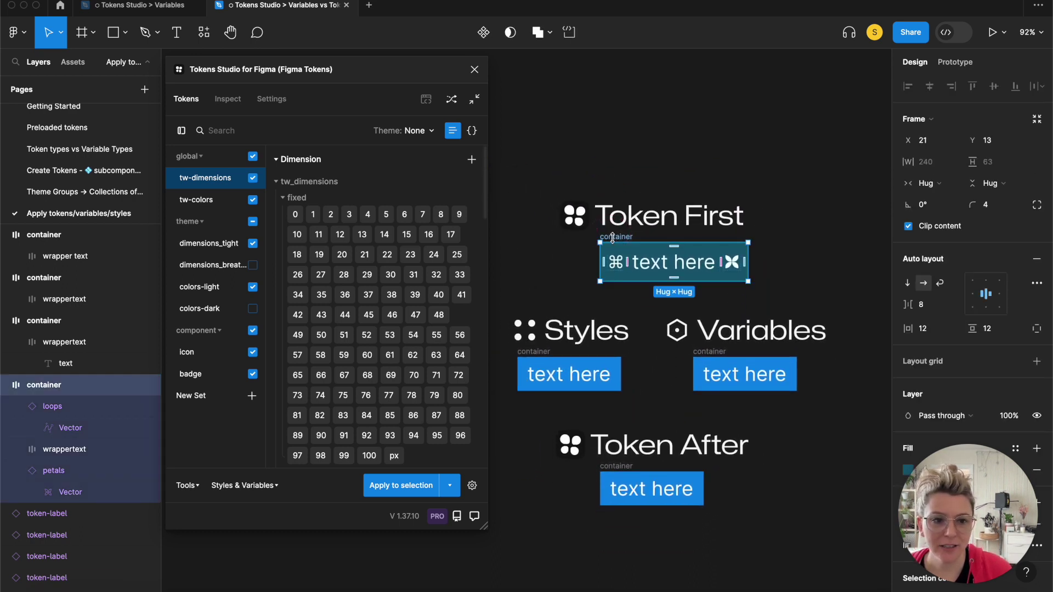
click(228, 99)
scroll(241, 285, down, 3)
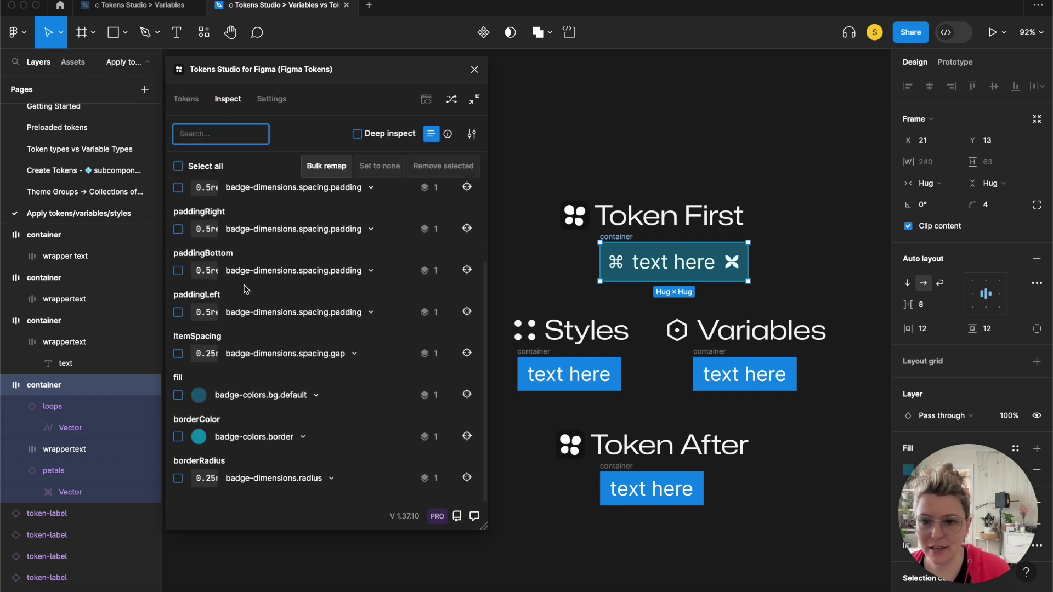
scroll(285, 521, up, 3)
click(567, 357)
click(718, 362)
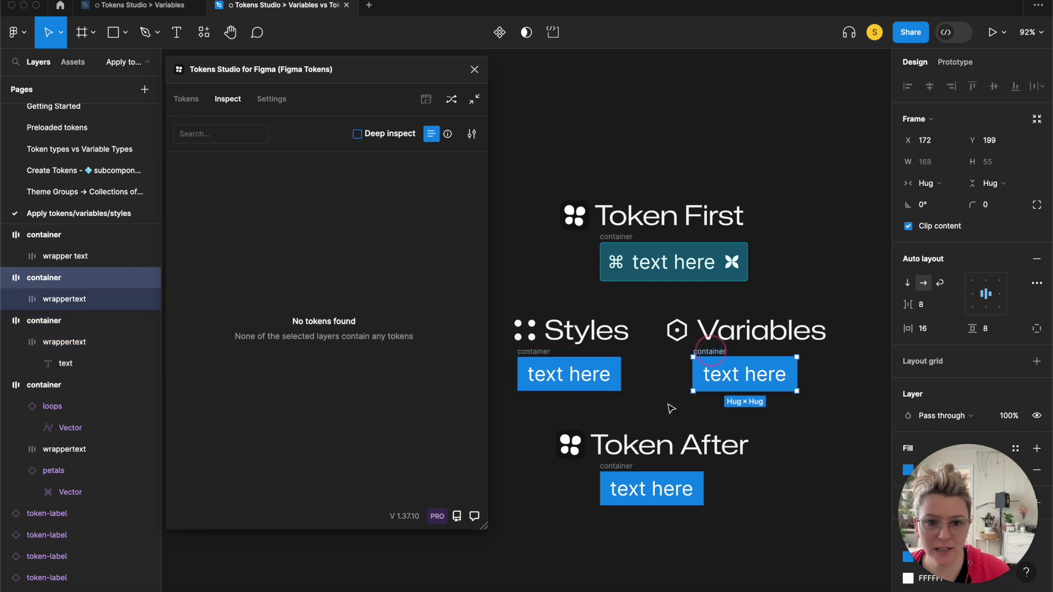
click(621, 468)
click(866, 219)
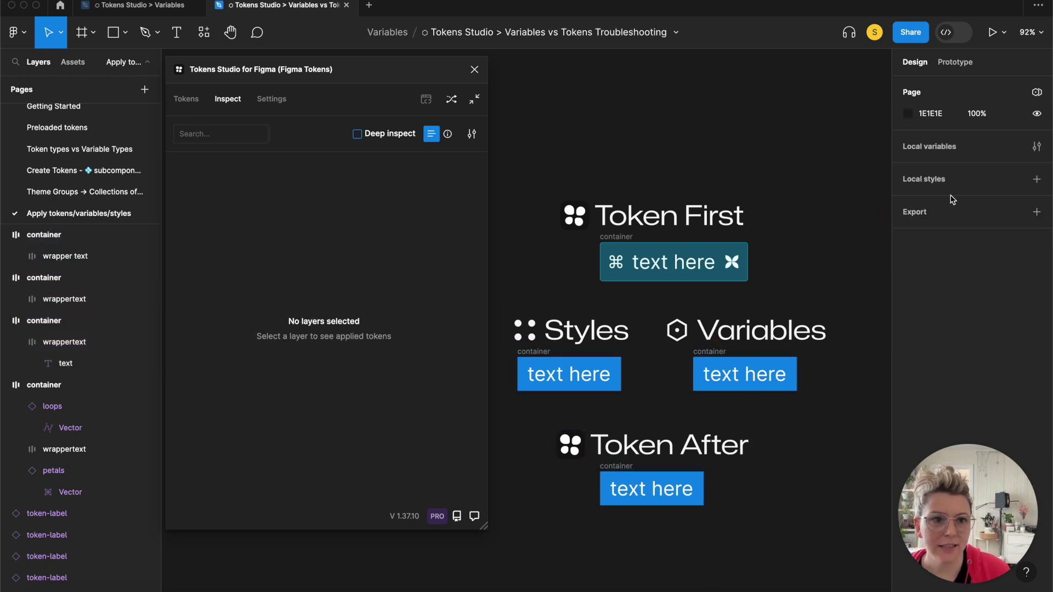
Check the file's local style options and local variables, with the plugin window moved aside.
click(1037, 181)
click(784, 159)
click(1037, 148)
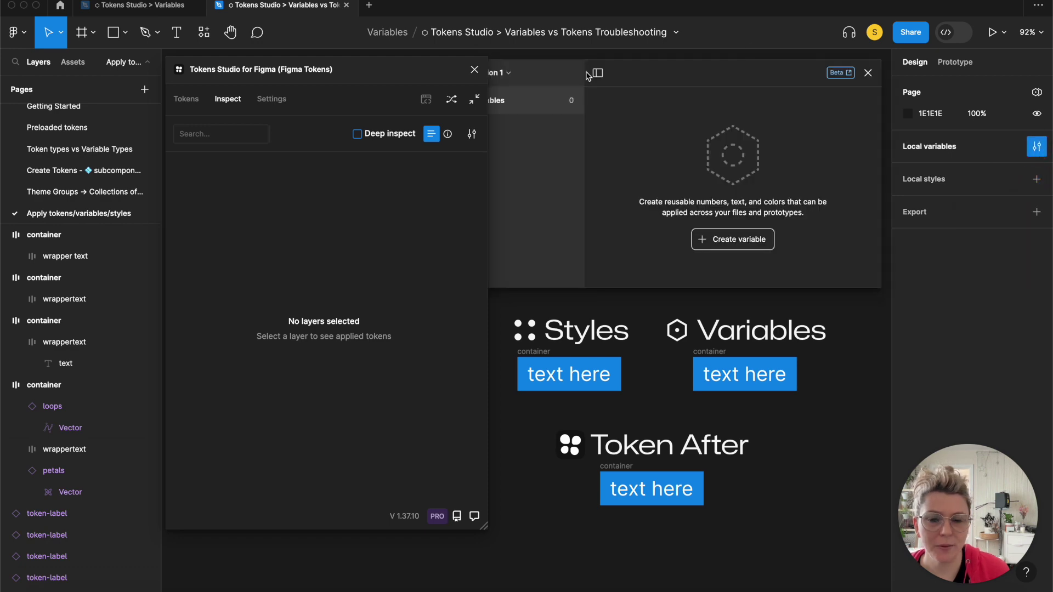
drag(403, 78, 263, 70)
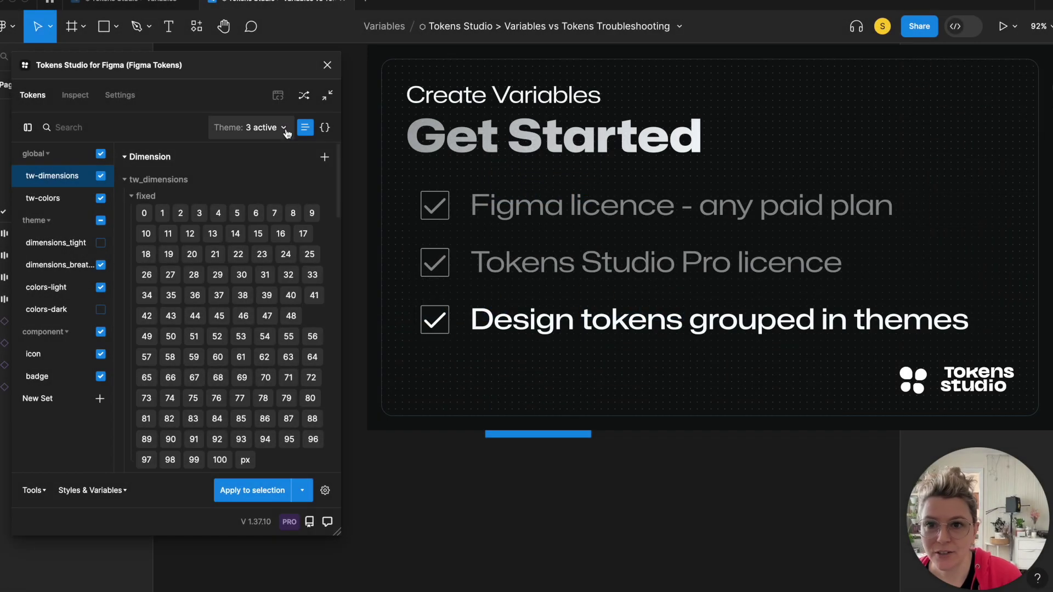
Review which global, modes-color and modes-dimension themes are active in the token list.
click(286, 132)
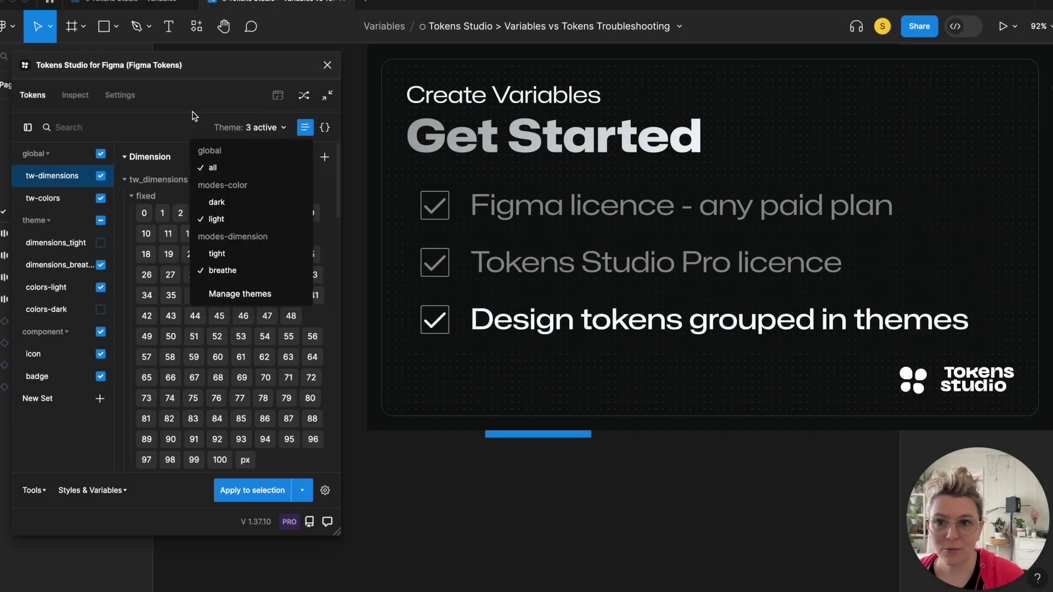
click(193, 117)
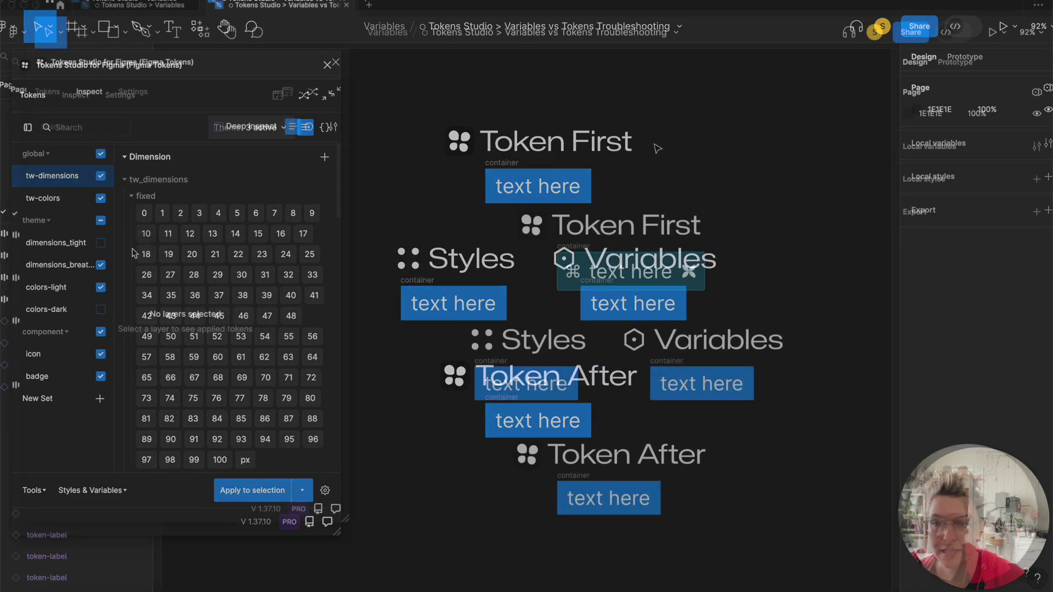
click(657, 153)
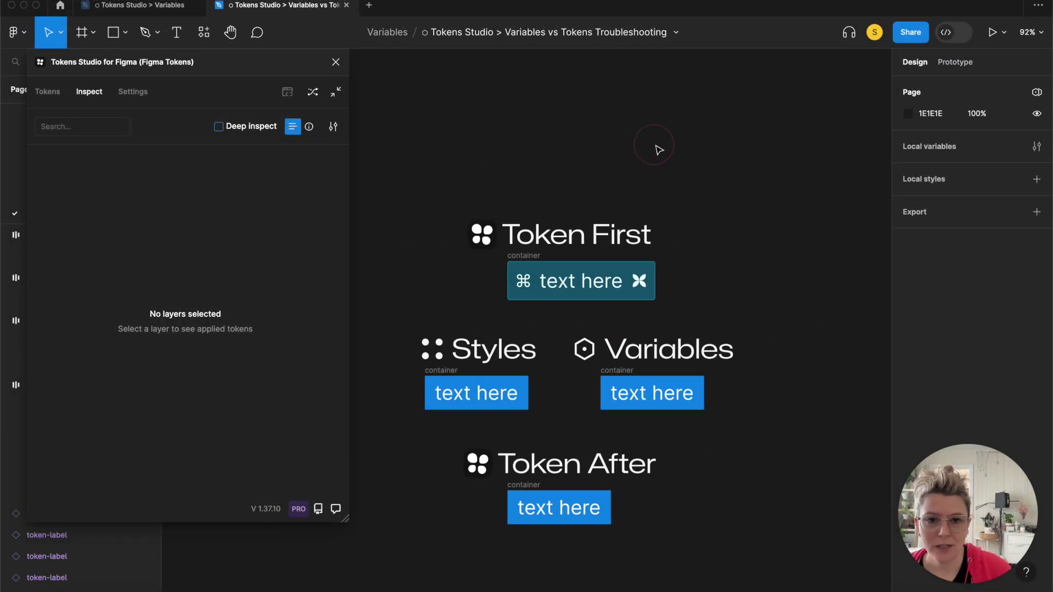
click(49, 94)
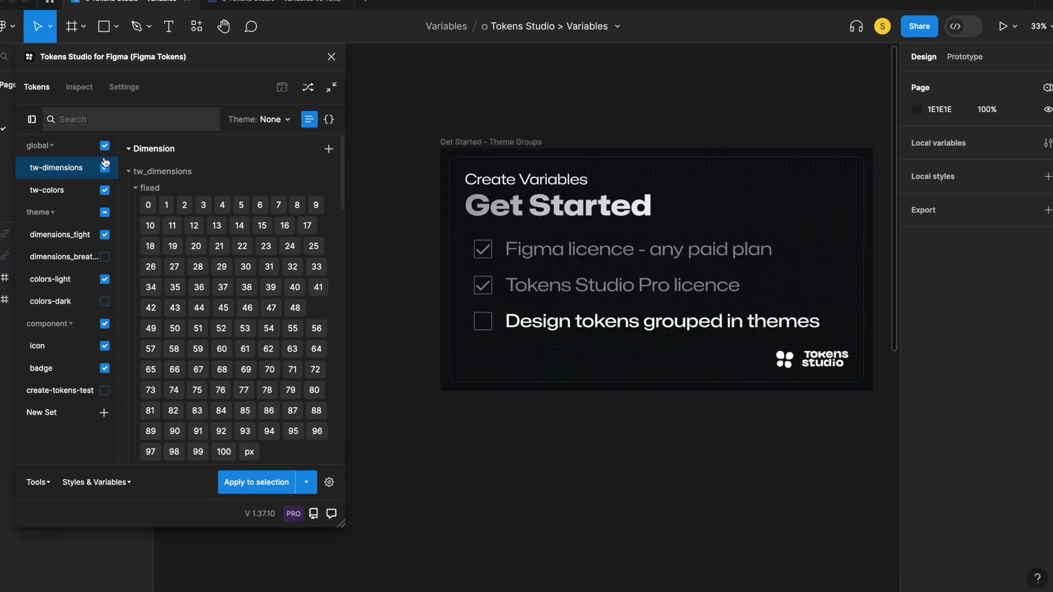
click(130, 486)
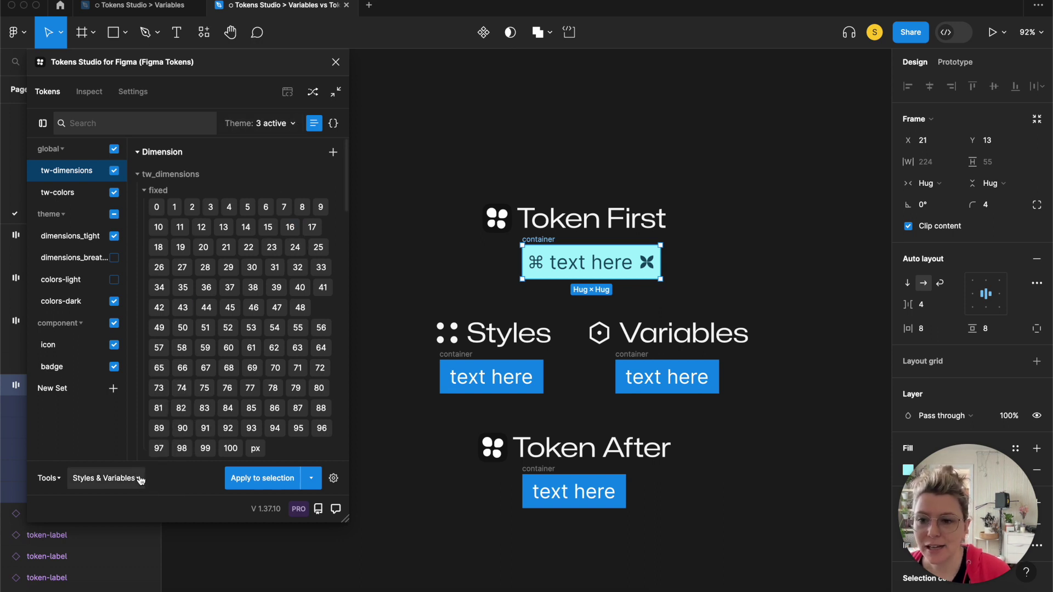
click(290, 125)
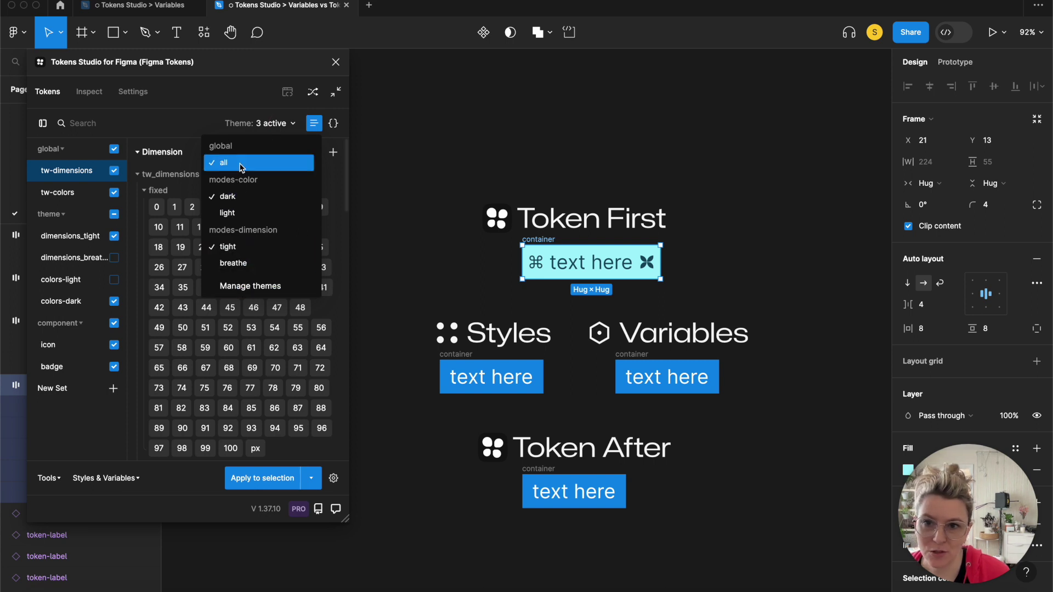
click(233, 104)
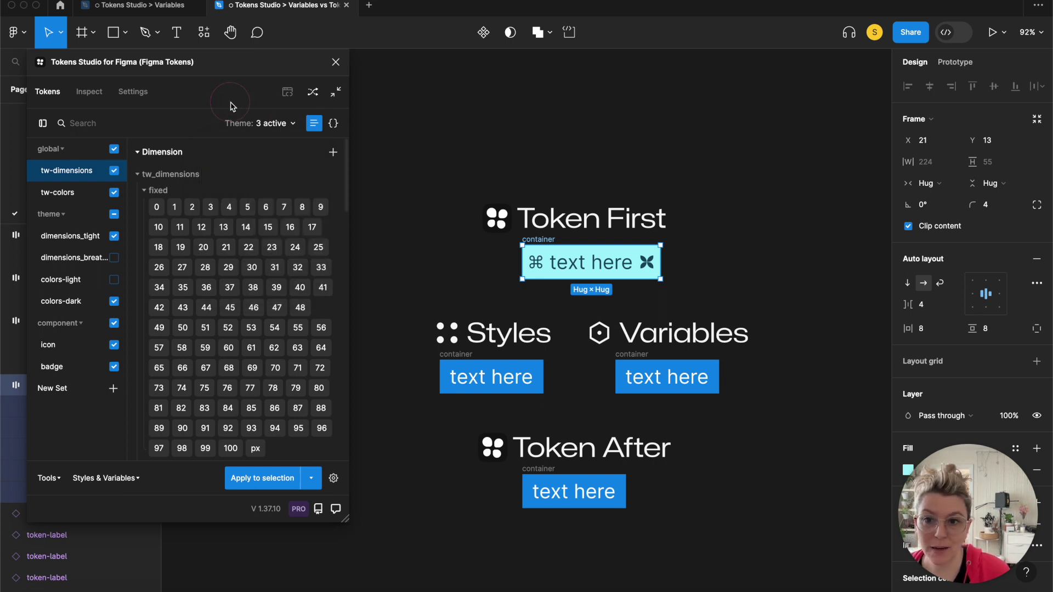
Create Figma variables from the tokens in the active themes and clear the layer selection.
click(136, 481)
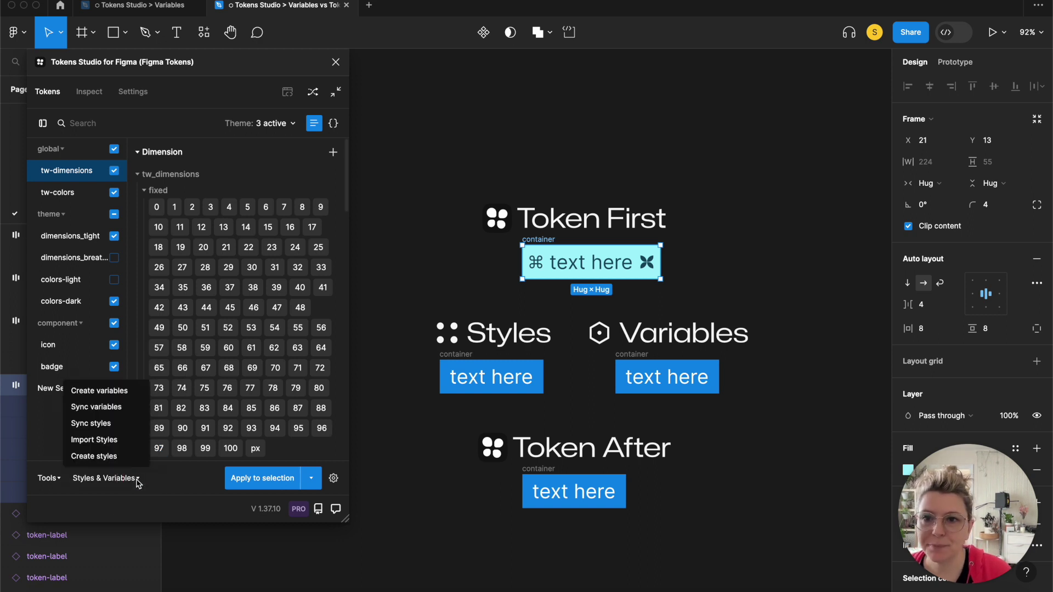
click(109, 394)
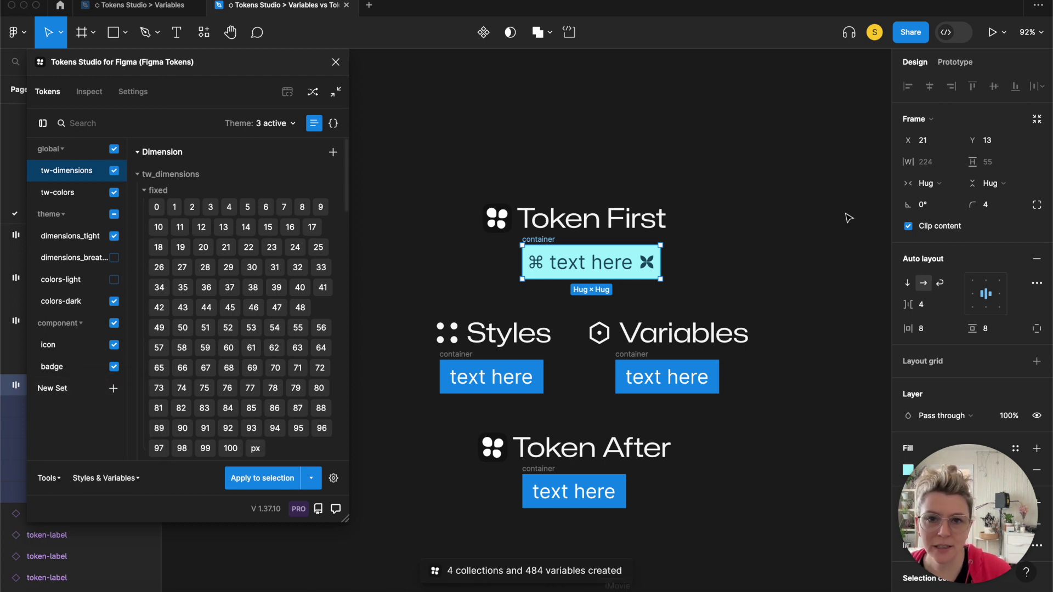
click(475, 159)
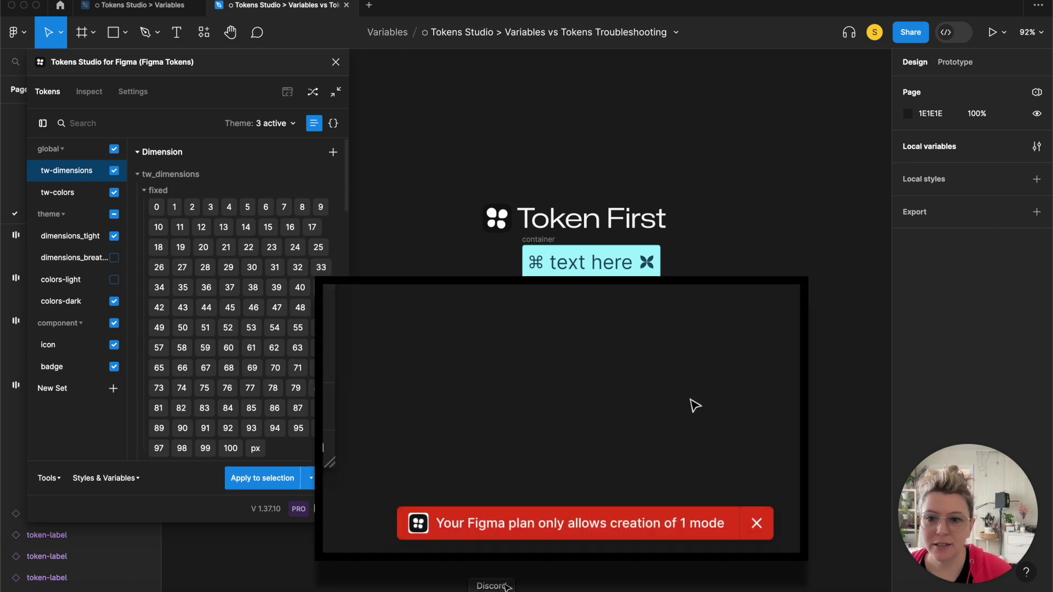
Create color, text and shadow styles from the tokens and close the plugin.
click(105, 478)
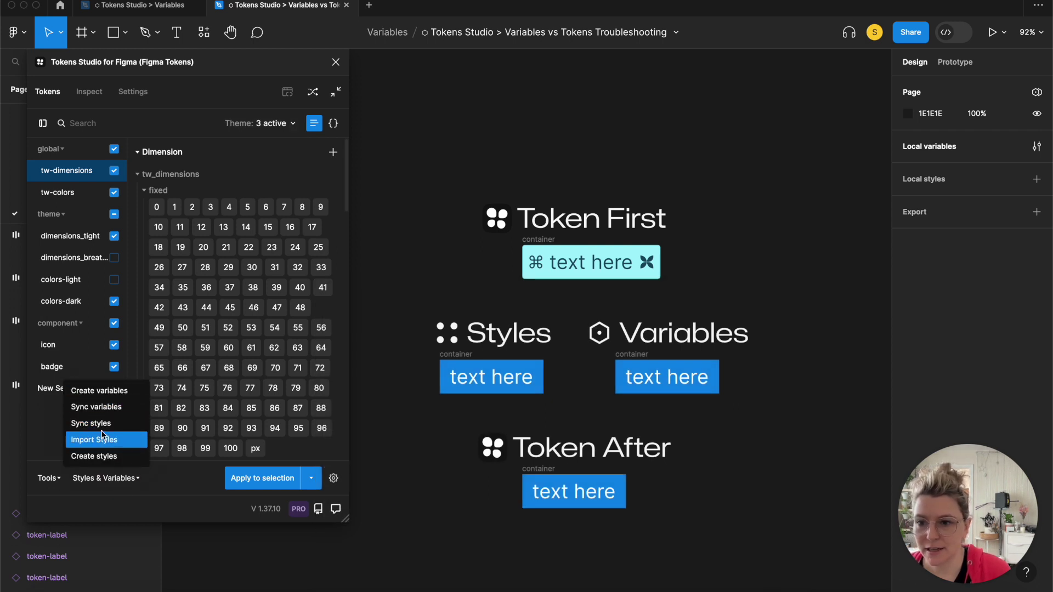
click(112, 458)
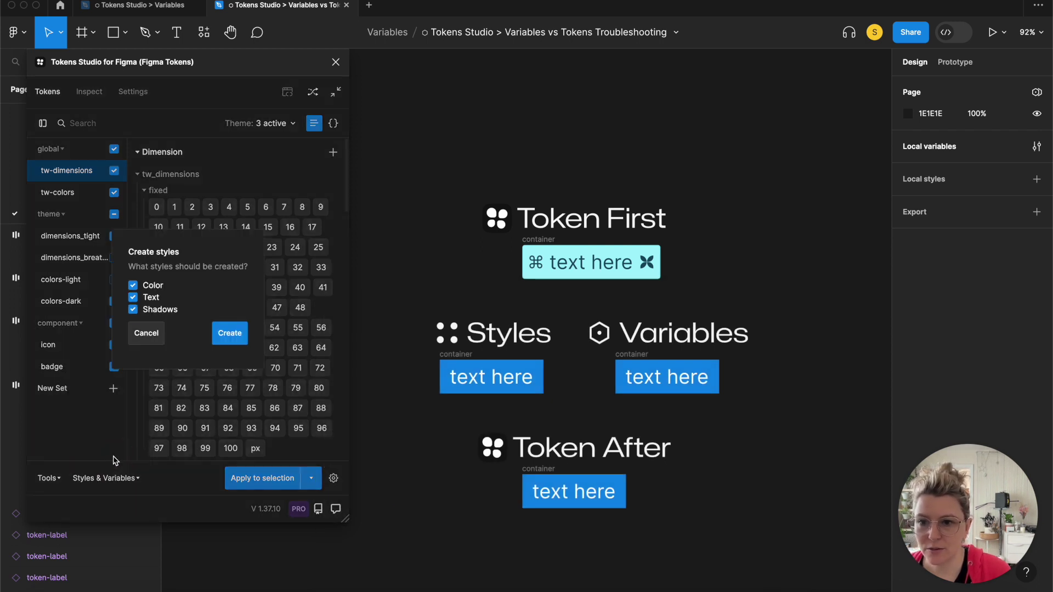
click(230, 333)
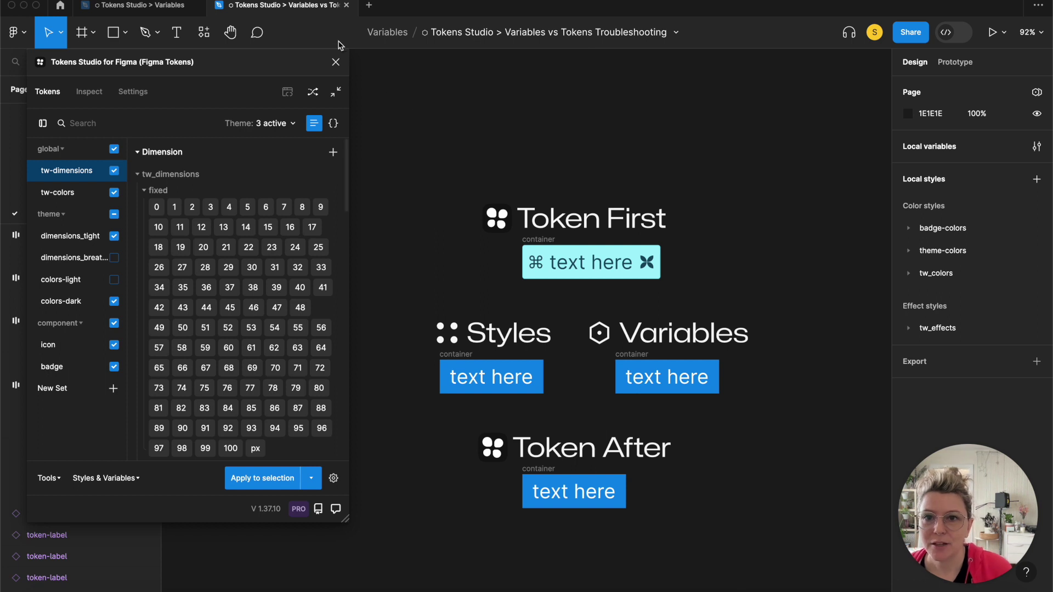
click(335, 62)
Apply the badge-colors/bg/default variable to the Variables container's fill and badge-colors/text/default to its text.
scroll(455, 221, right, 4)
scroll(455, 222, down, 1)
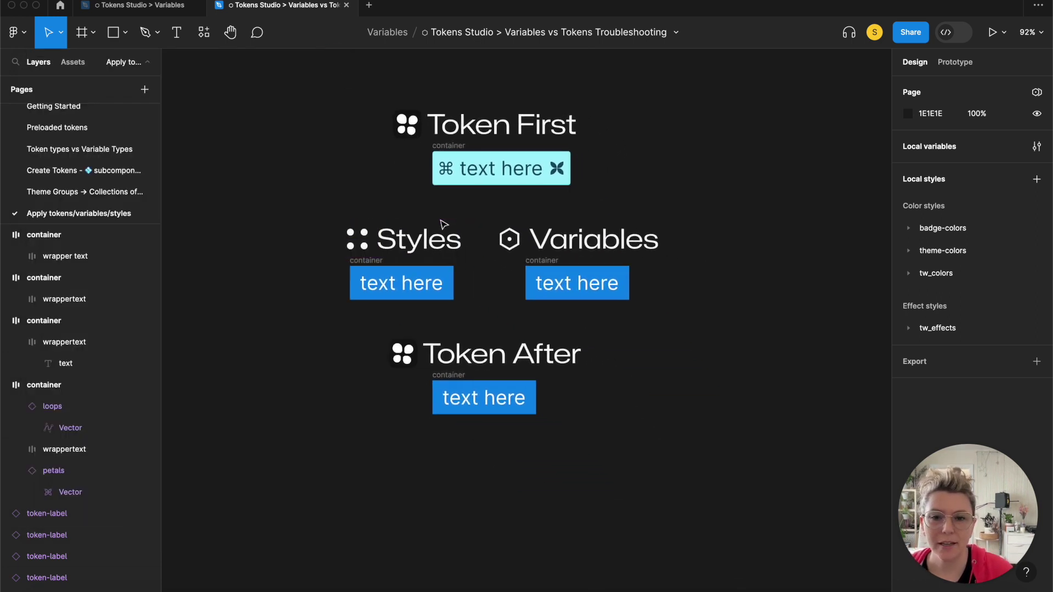
click(677, 238)
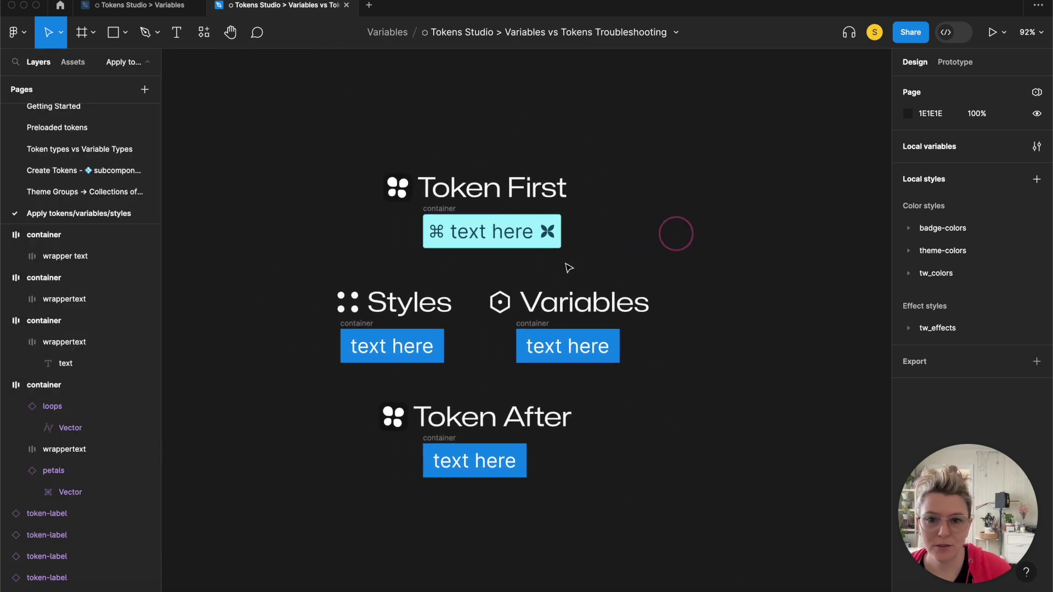
click(538, 327)
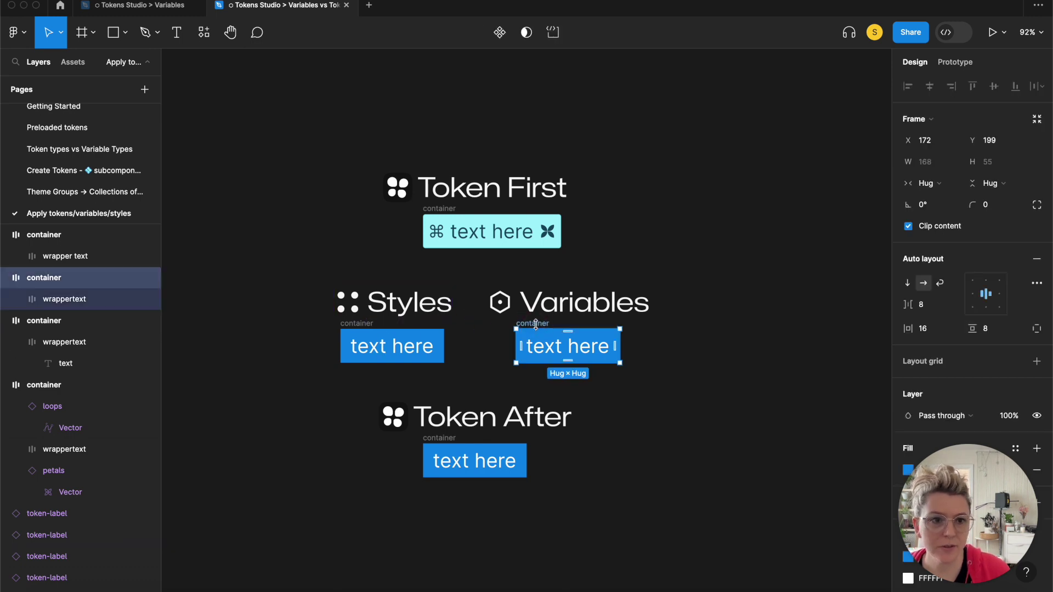
click(1015, 450)
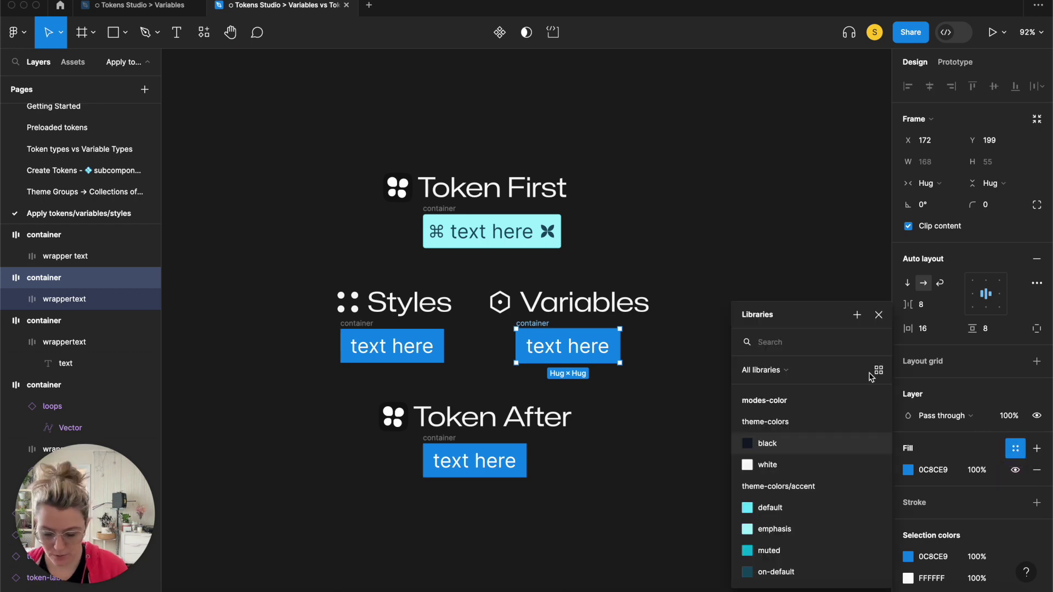
text(badge)
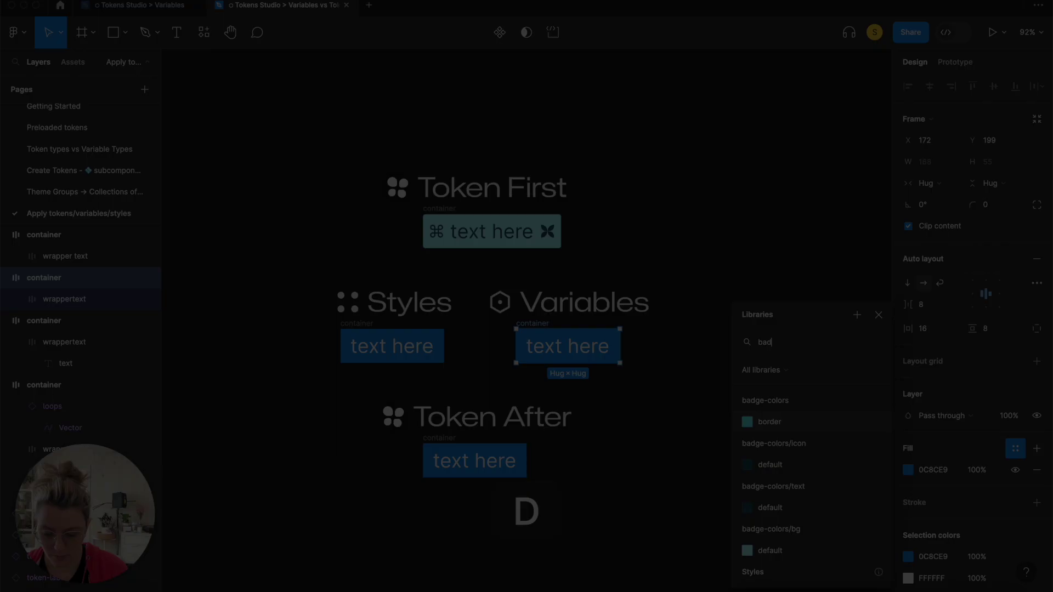
text(ge)
key(Escape)
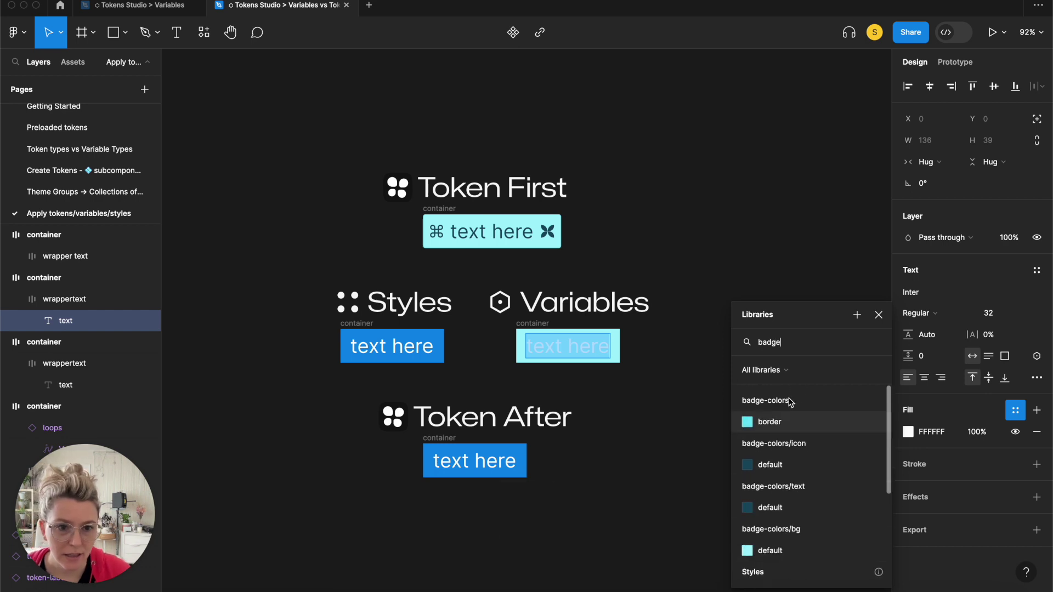
key(Escape)
Search the Variables container's fill library for badge and compare the listed variables with the styles.
click(358, 325)
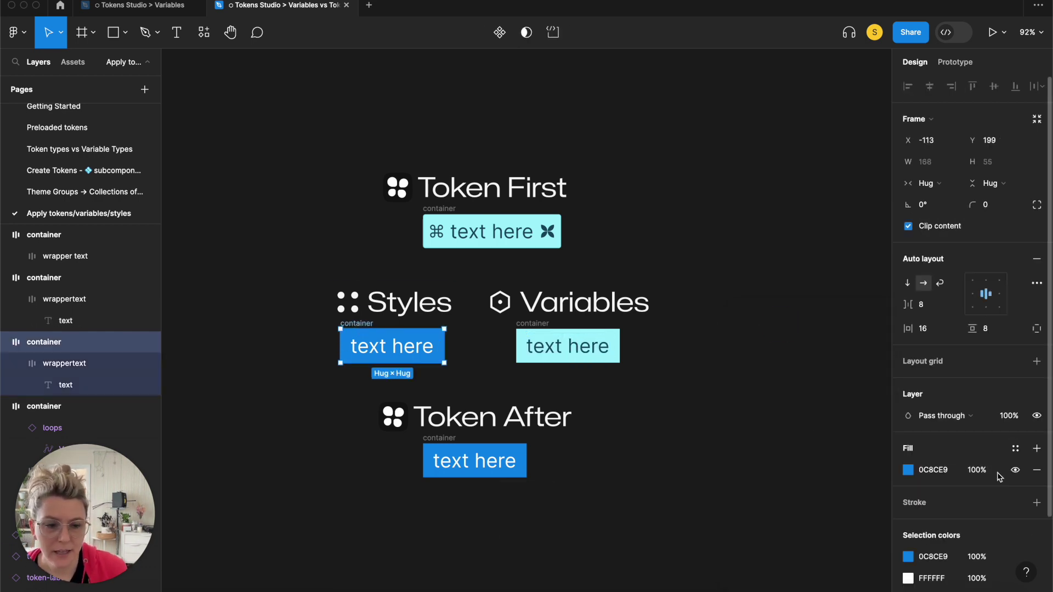
click(555, 328)
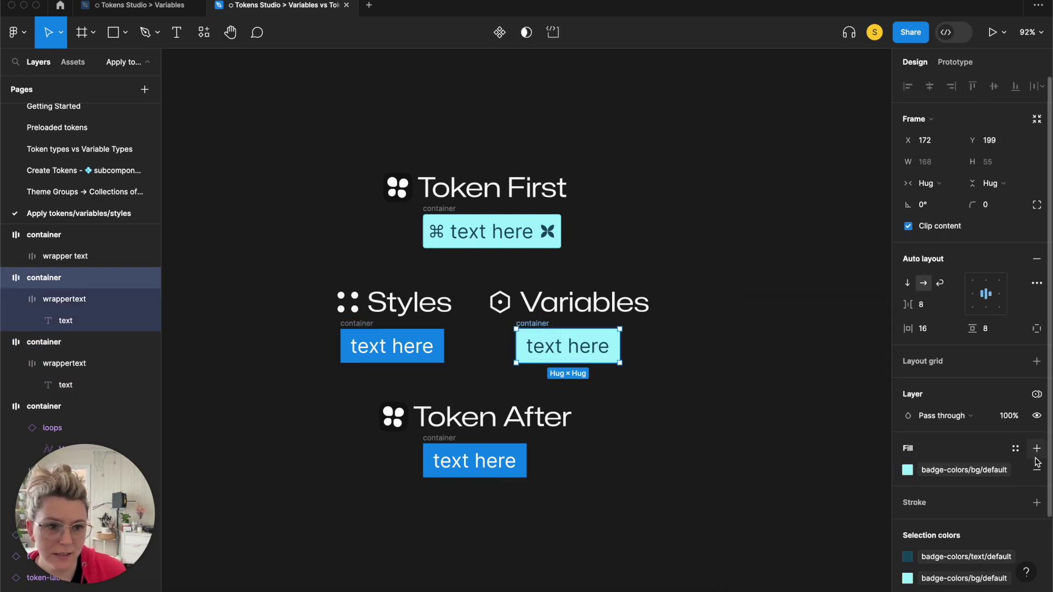
click(1015, 449)
text(badge)
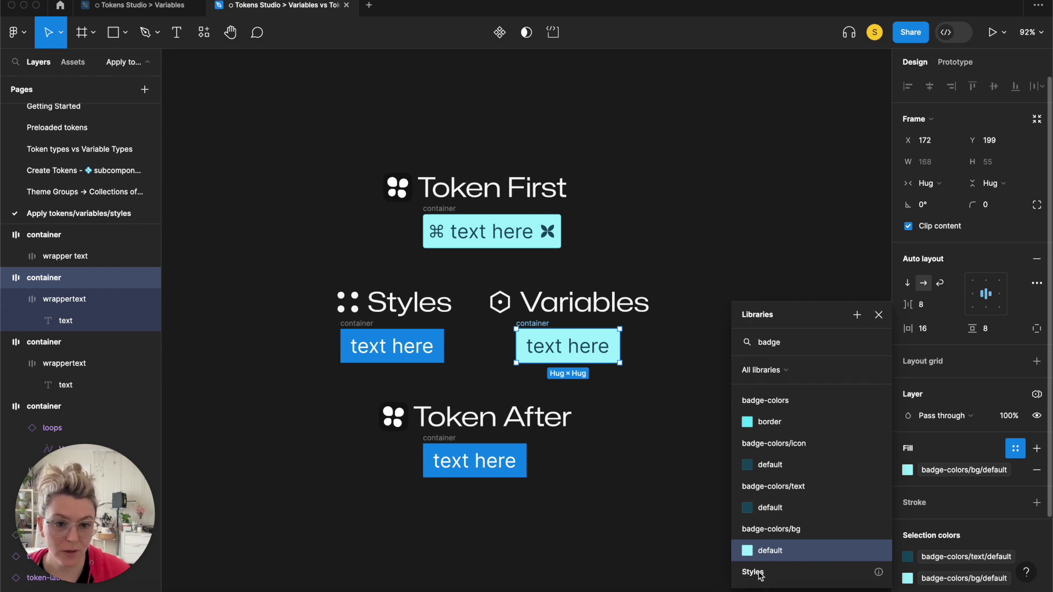
scroll(772, 565, down, 2)
scroll(772, 565, down, 4)
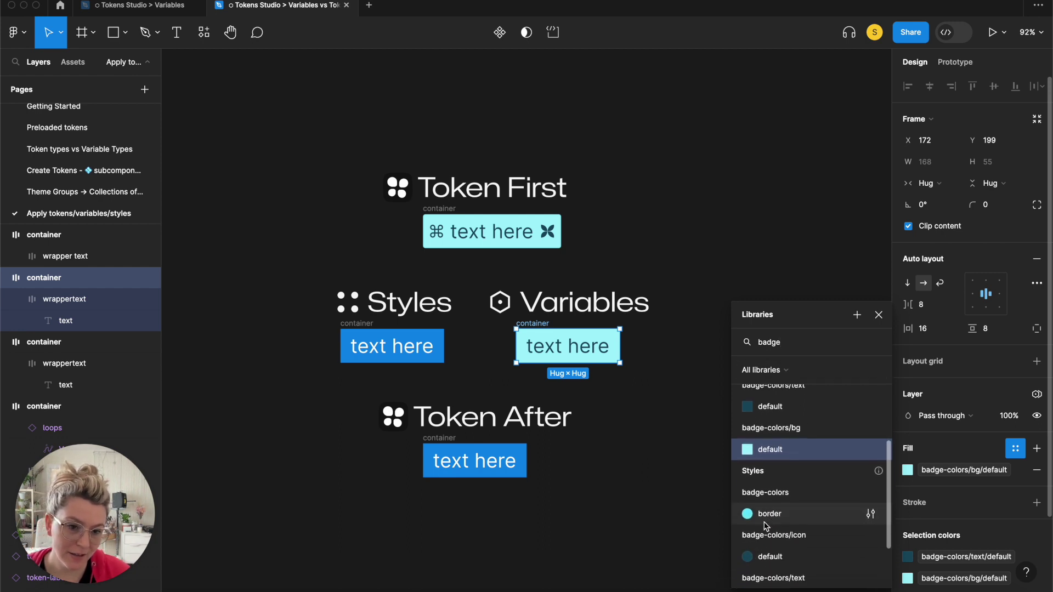
click(677, 397)
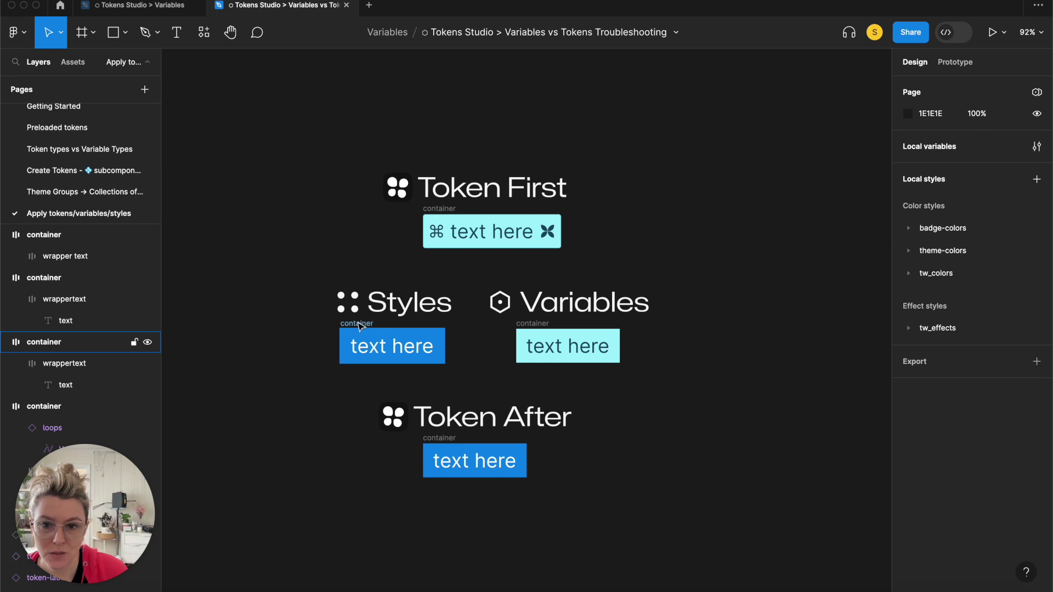
Apply the badge-colors/bg/default color style to the Styles container's fill and badge-colors/text/default to its text.
click(392, 346)
click(1014, 448)
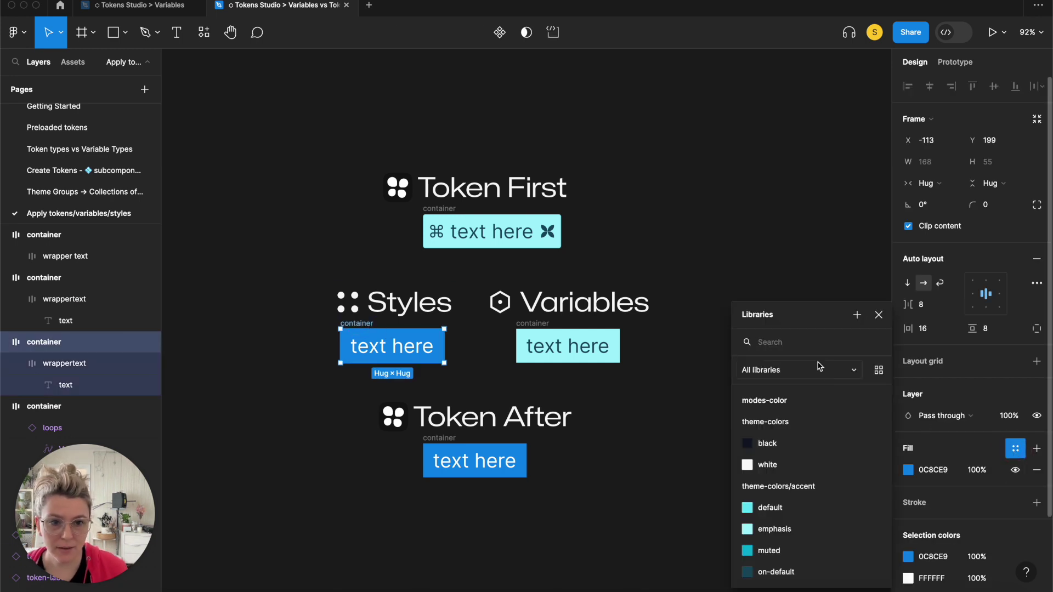
click(814, 446)
double_click(392, 346)
click(1014, 409)
click(769, 529)
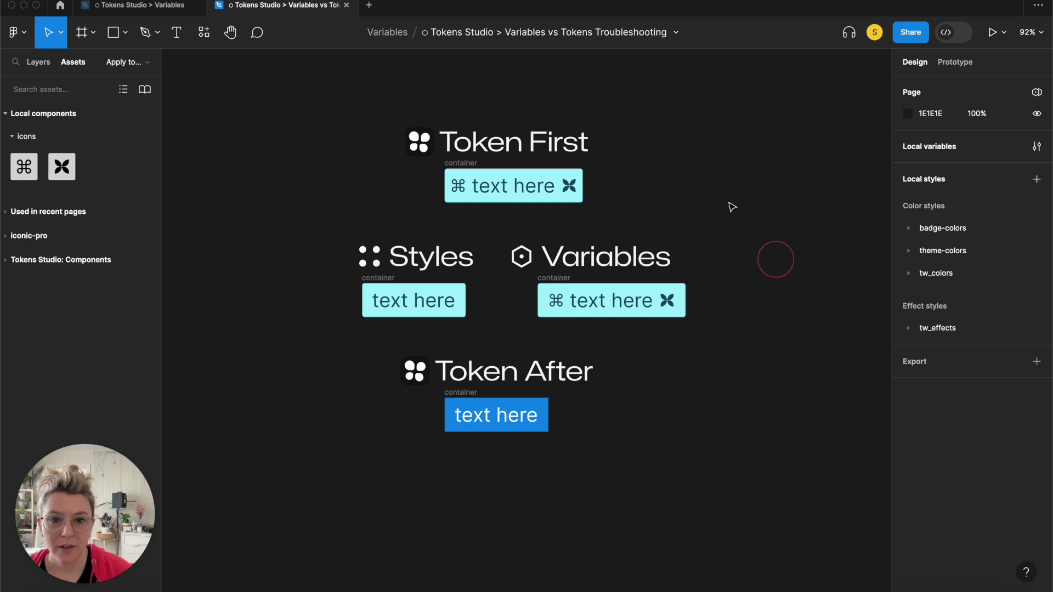
Compare the fill, stroke and selection colors of the Variables, Styles and Token First containers.
click(553, 281)
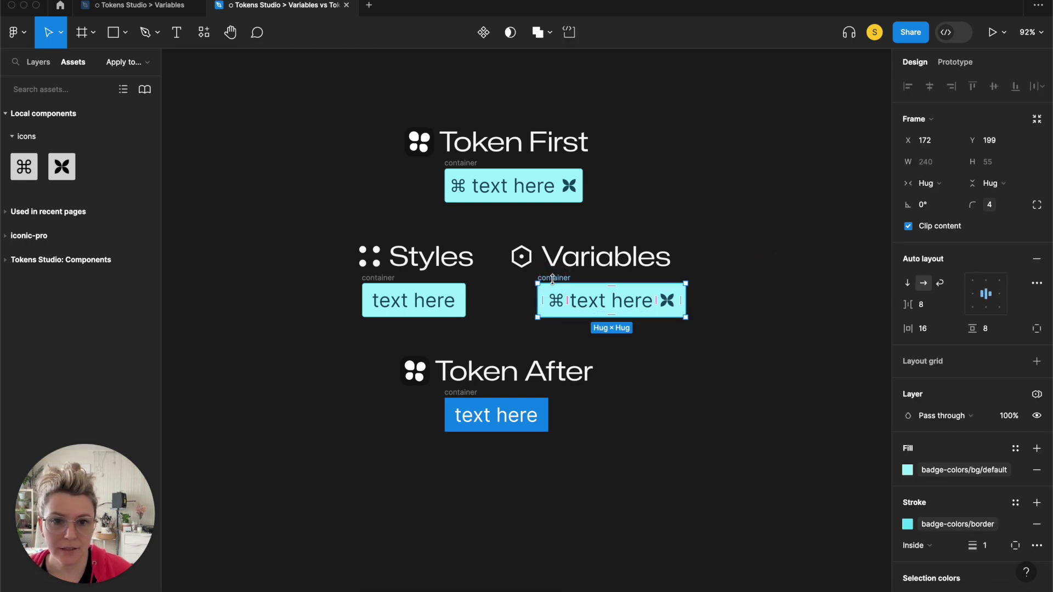
scroll(934, 409, down, 4)
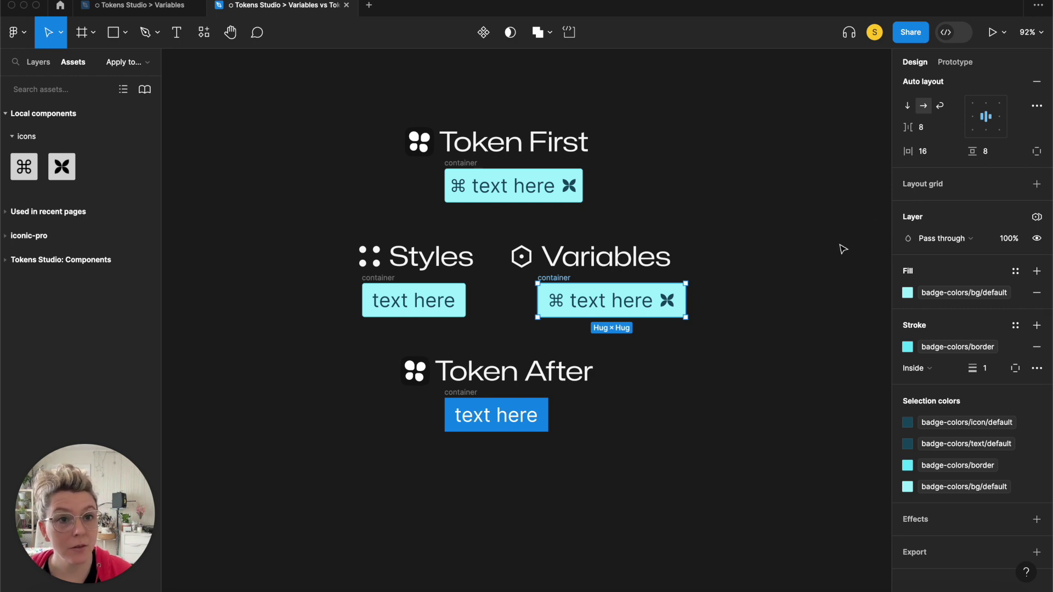
click(372, 281)
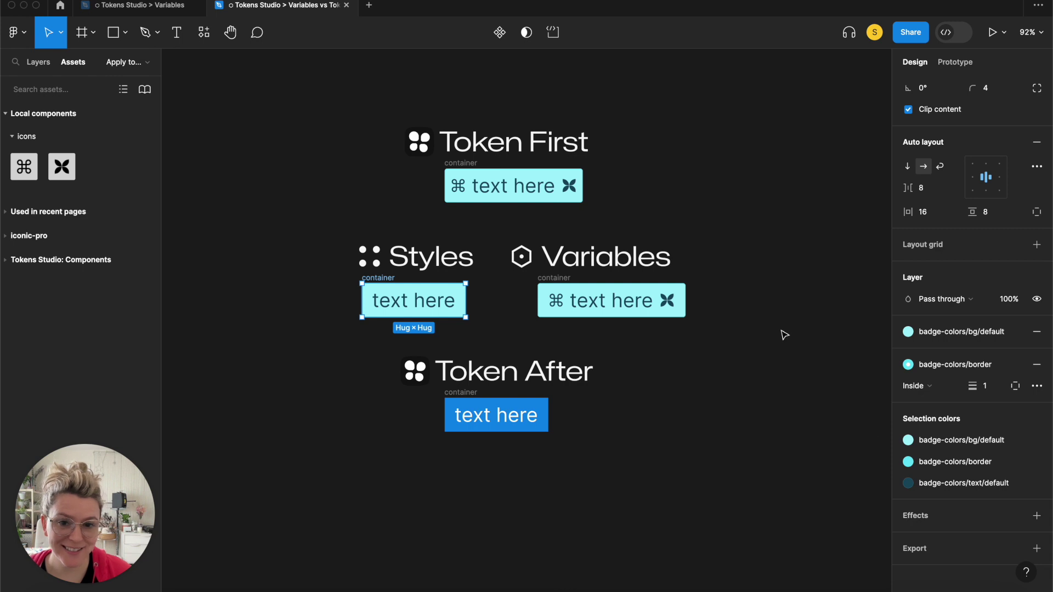
click(746, 222)
click(460, 164)
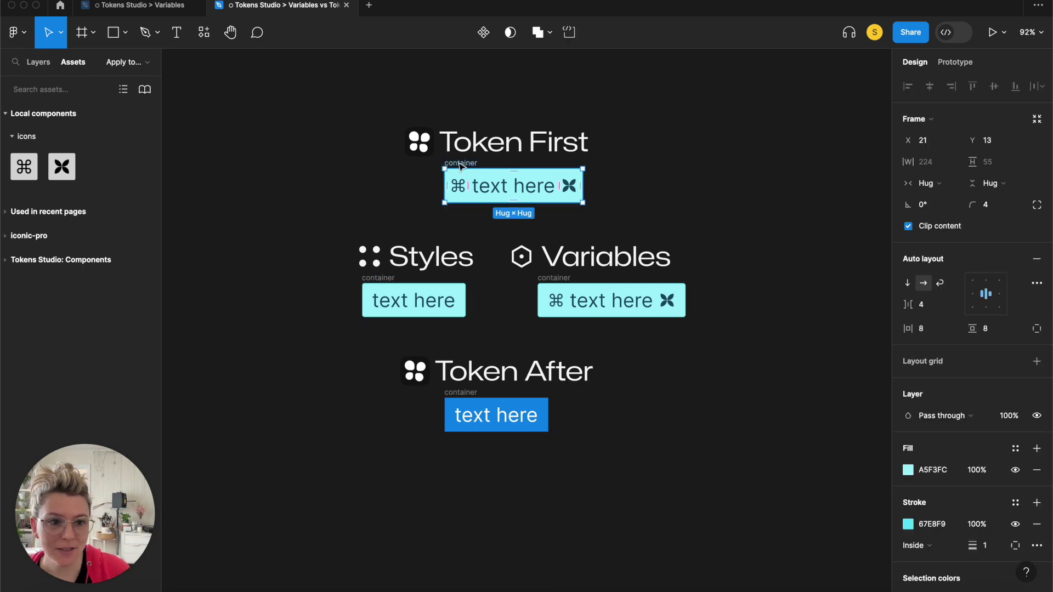
scroll(970, 493, down, 3)
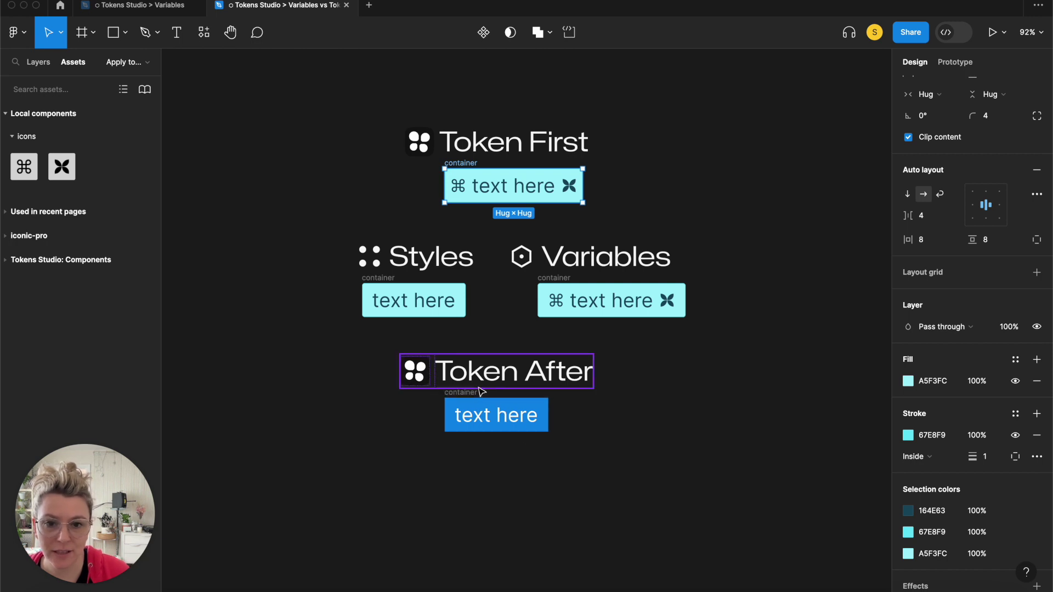
click(385, 423)
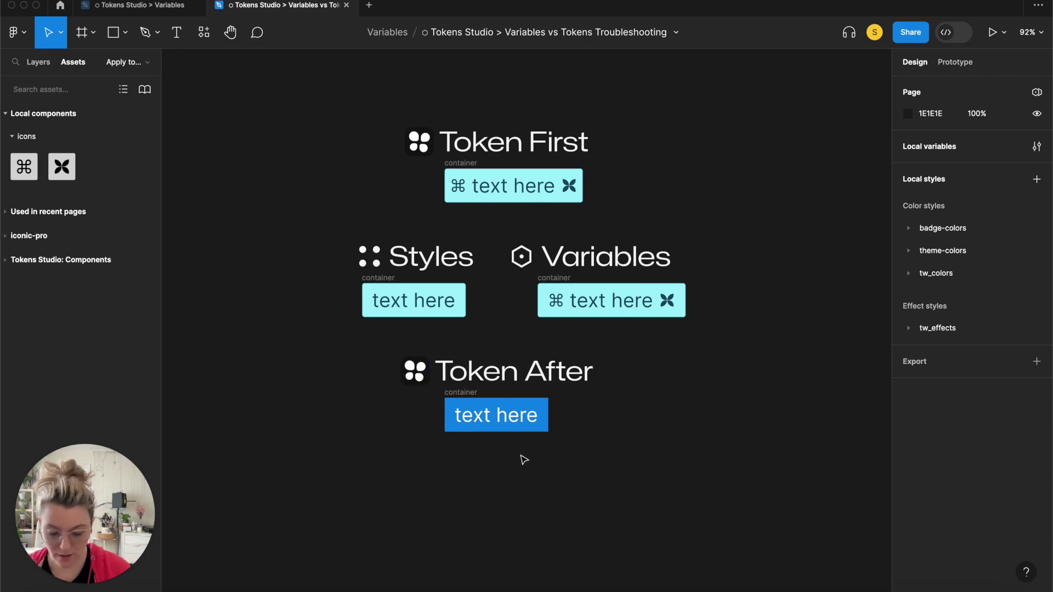
Reopen the Tokens Studio plugin and apply the badge set's bg default color token to the Token After container.
key(super+p)
click(509, 136)
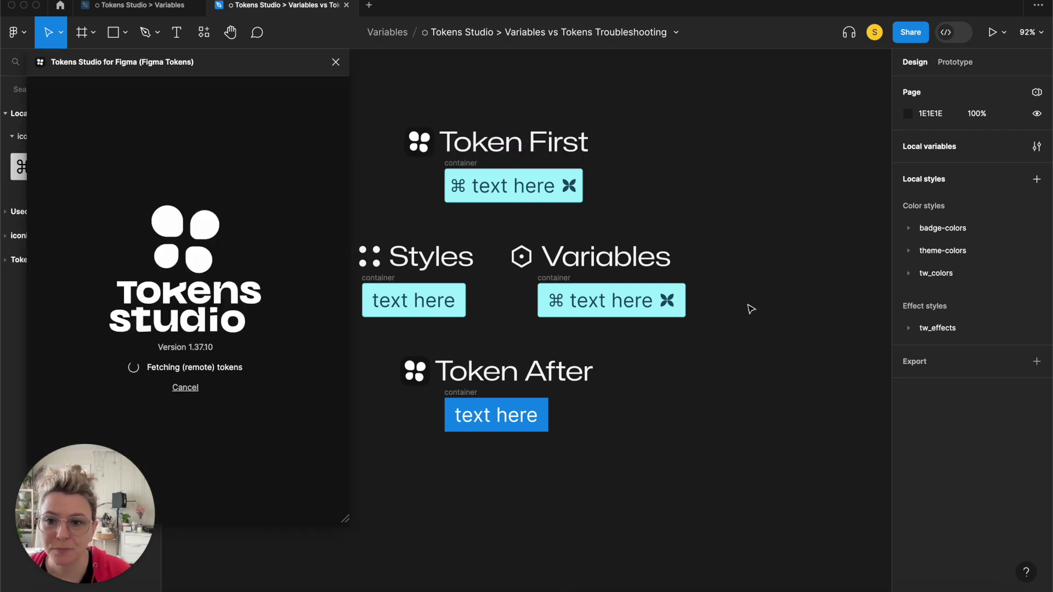
click(459, 395)
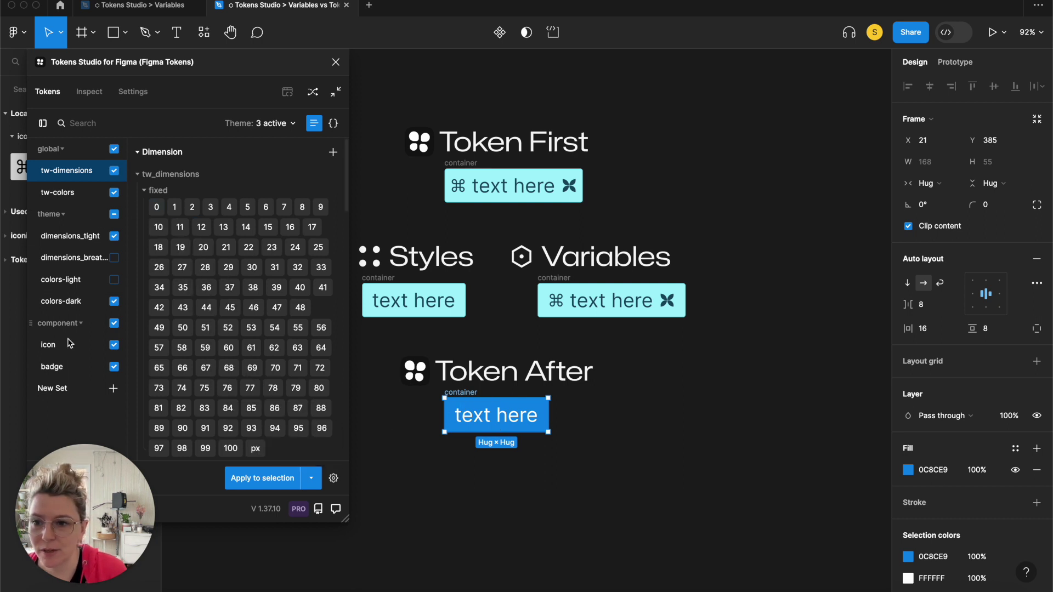
click(65, 371)
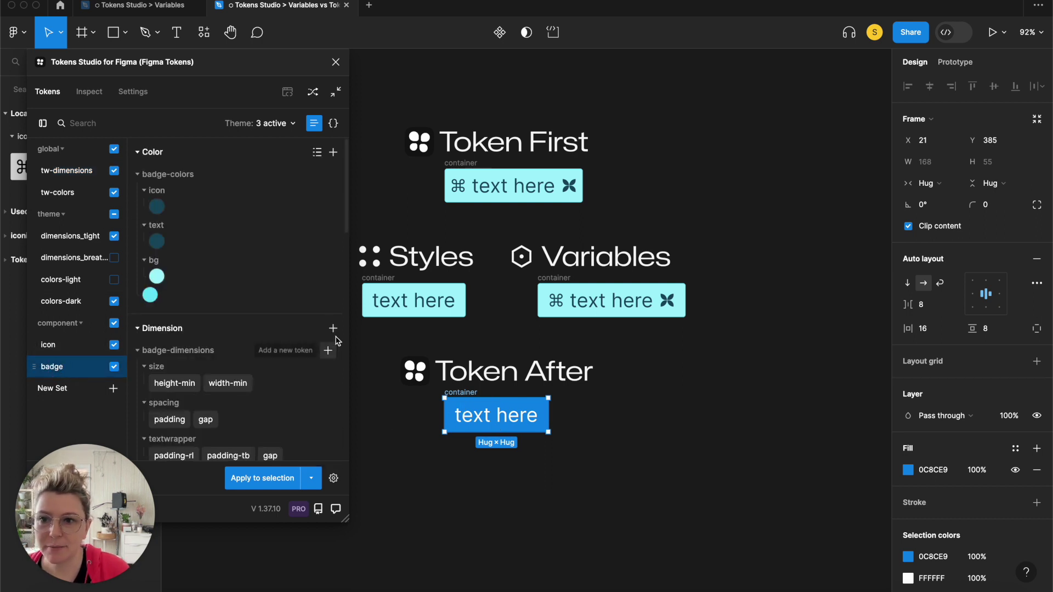
mouse_move(158, 280)
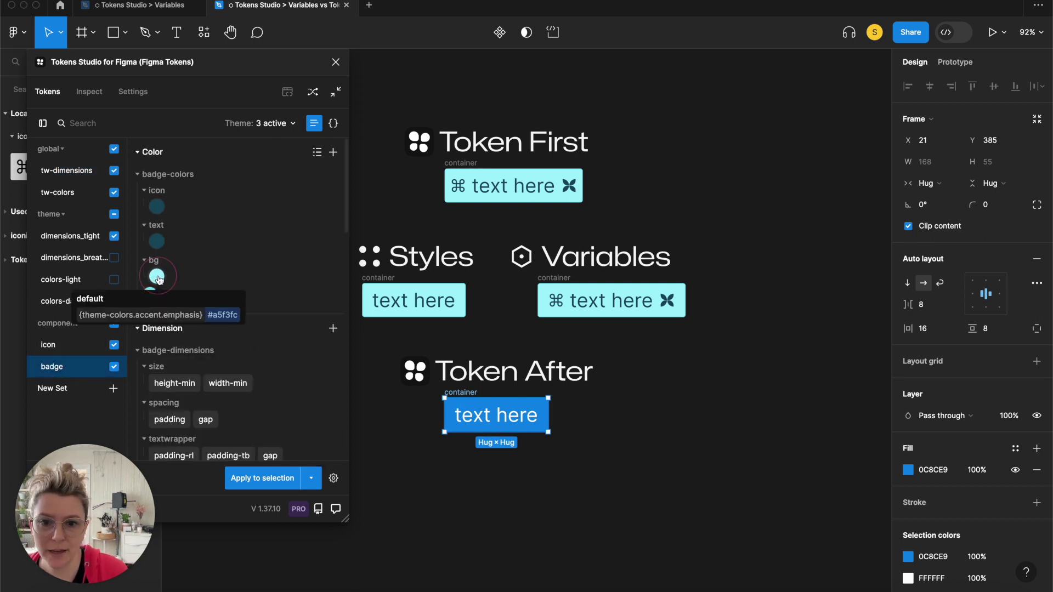
click(157, 277)
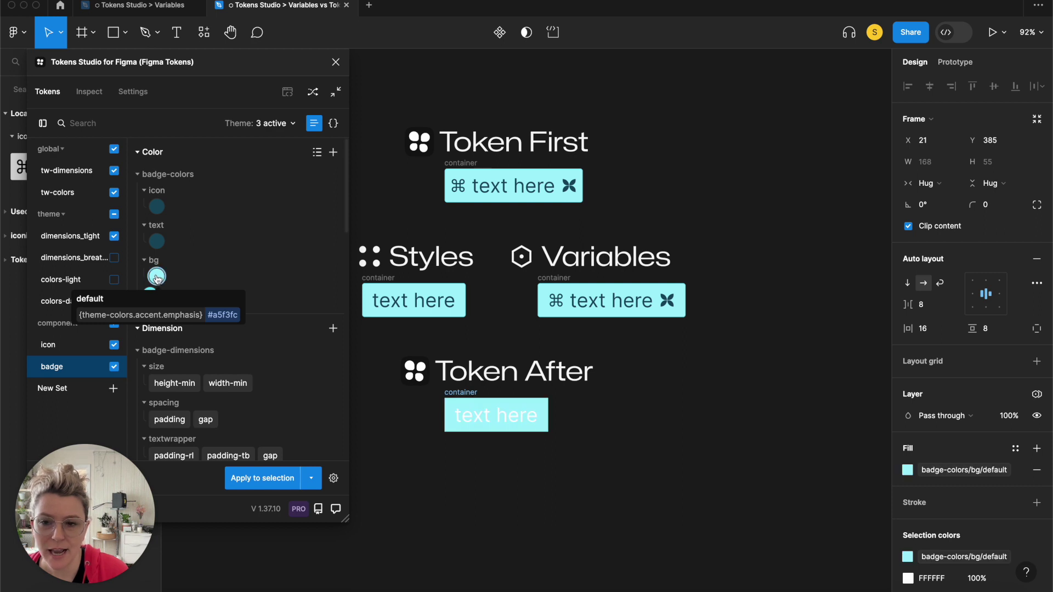
scroll(932, 362, down, 3)
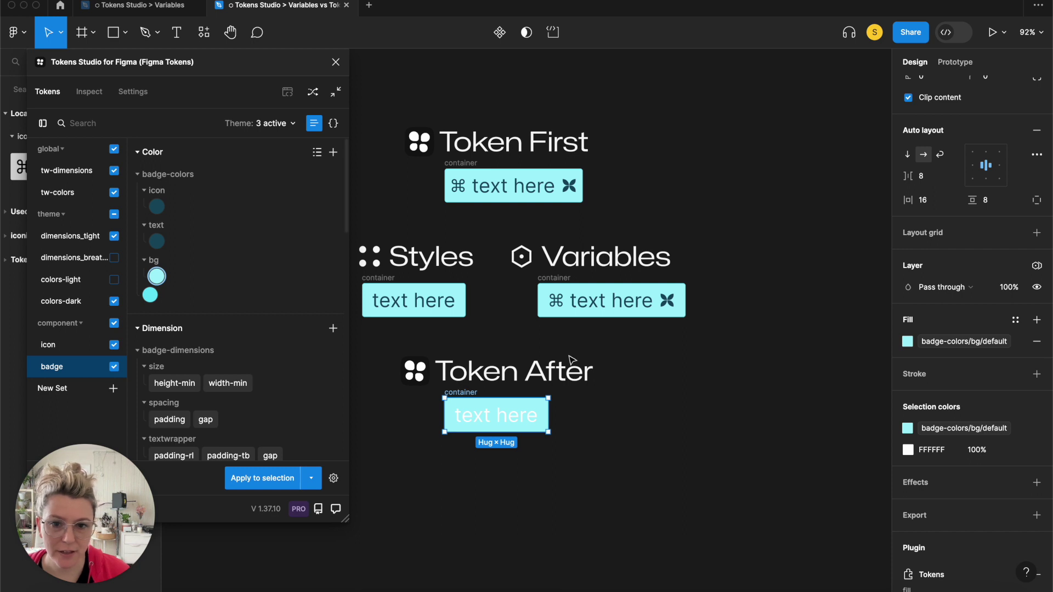
Deactivate the tight, dark and all themes, and enable the global, component, breathe-dimension and colors-dark token sets manually with the Token After text selected.
click(512, 421)
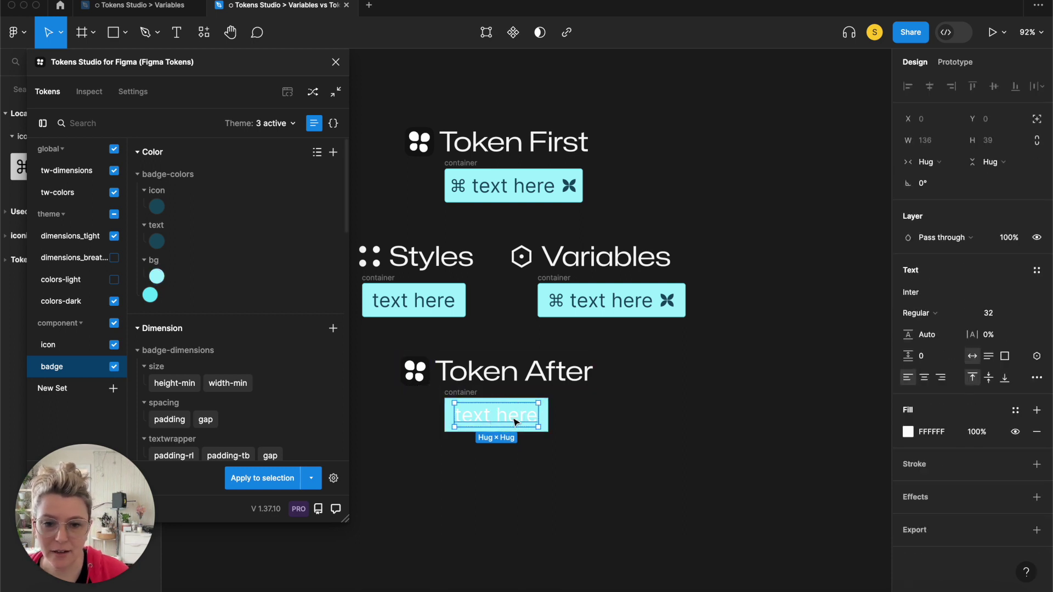
mouse_move(162, 249)
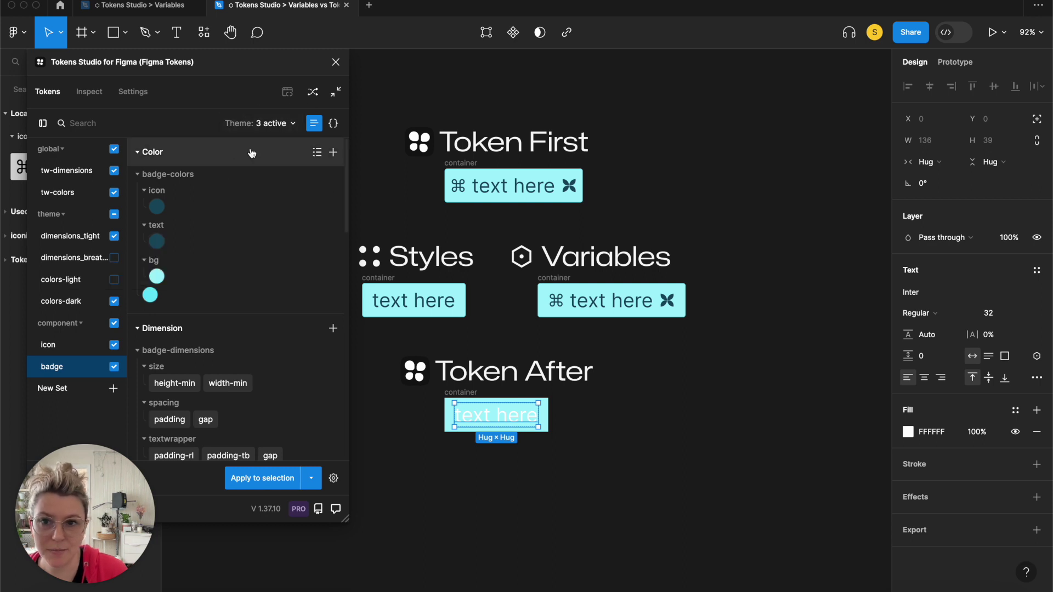
click(292, 126)
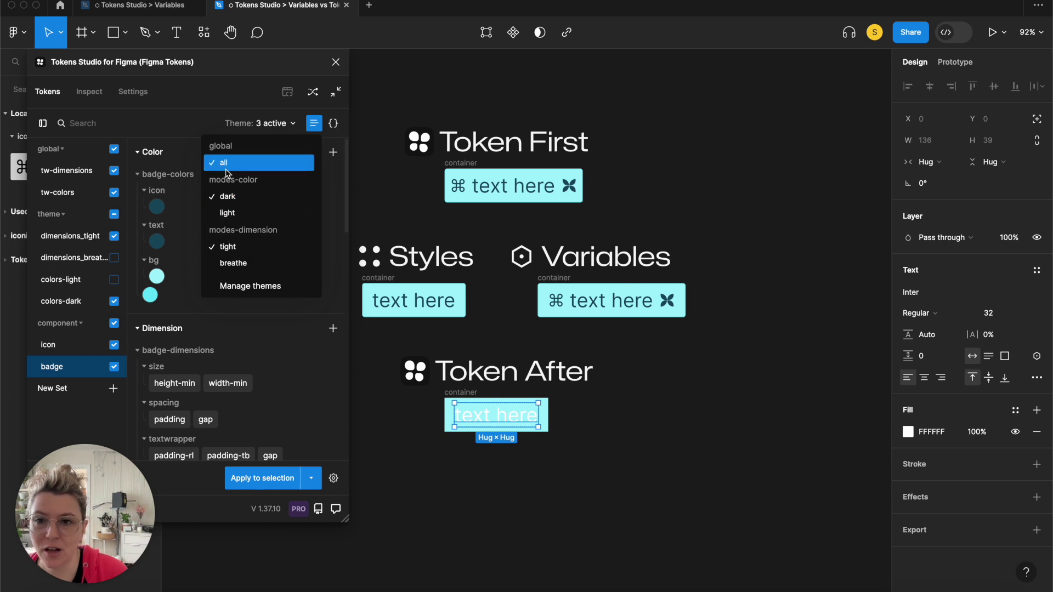
click(232, 247)
click(272, 123)
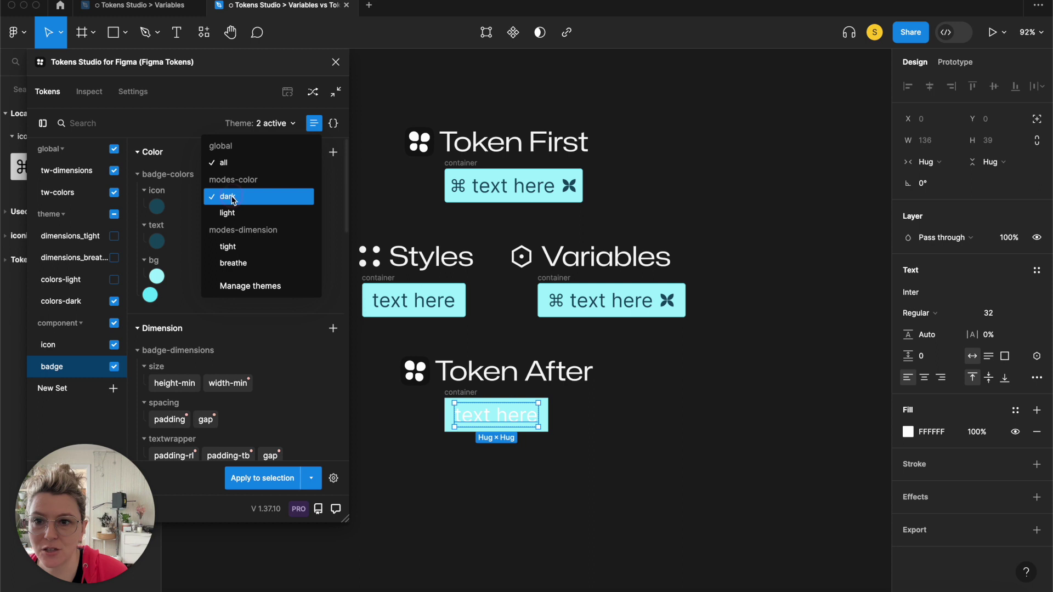
click(232, 197)
click(272, 122)
click(245, 163)
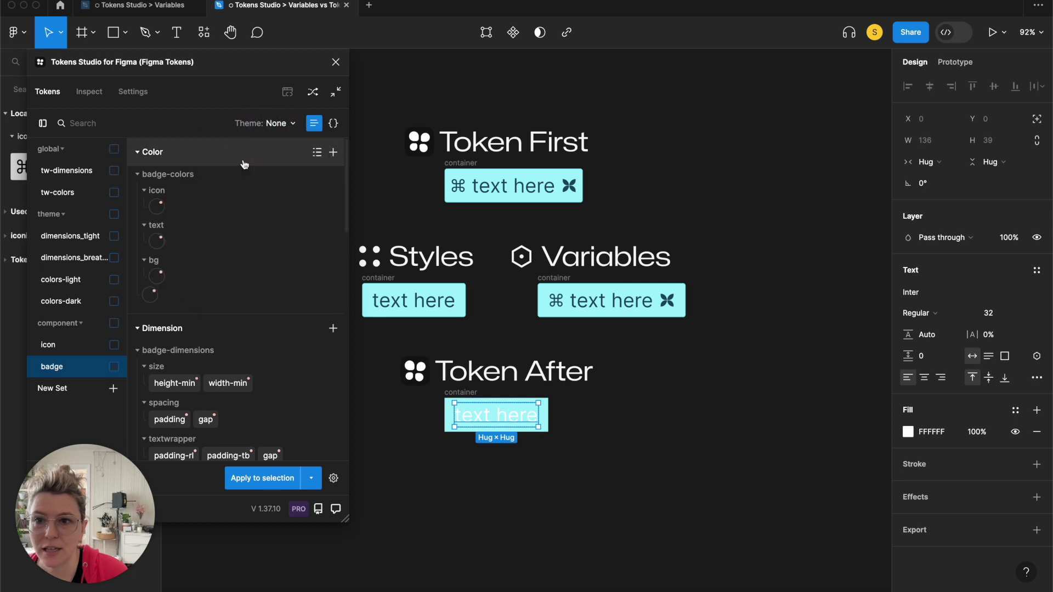
click(114, 171)
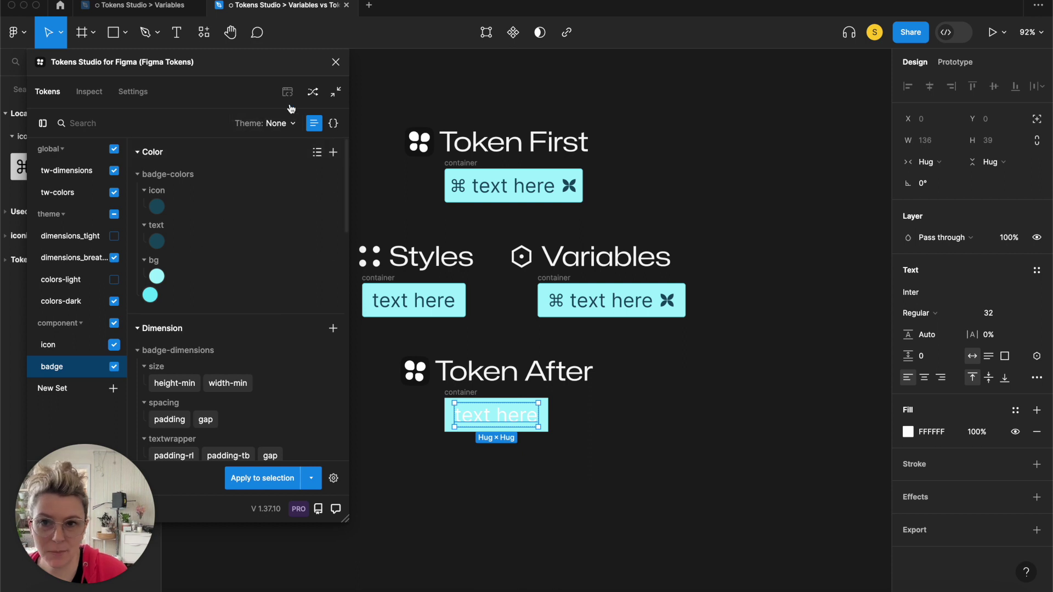
Apply the badge-colors text default token to the Token After container's text and review the container's fill and selection colors.
key(Return)
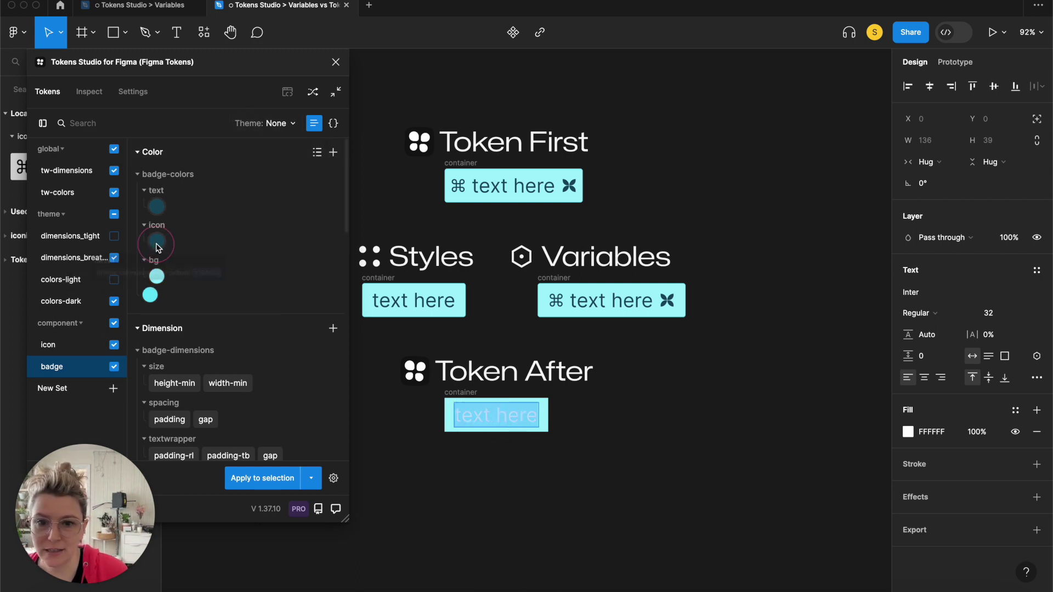
click(156, 243)
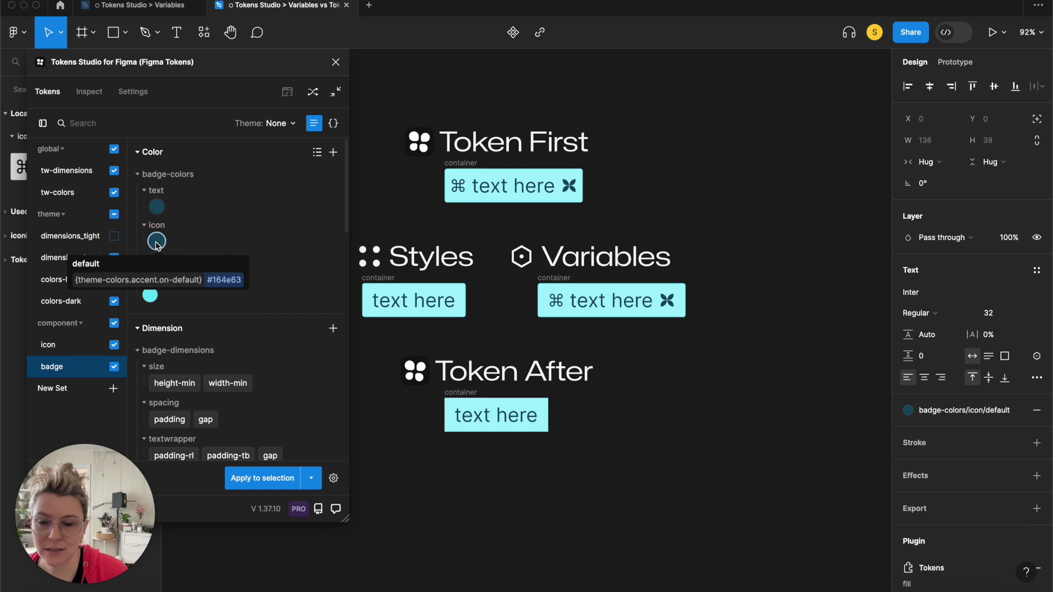
click(157, 213)
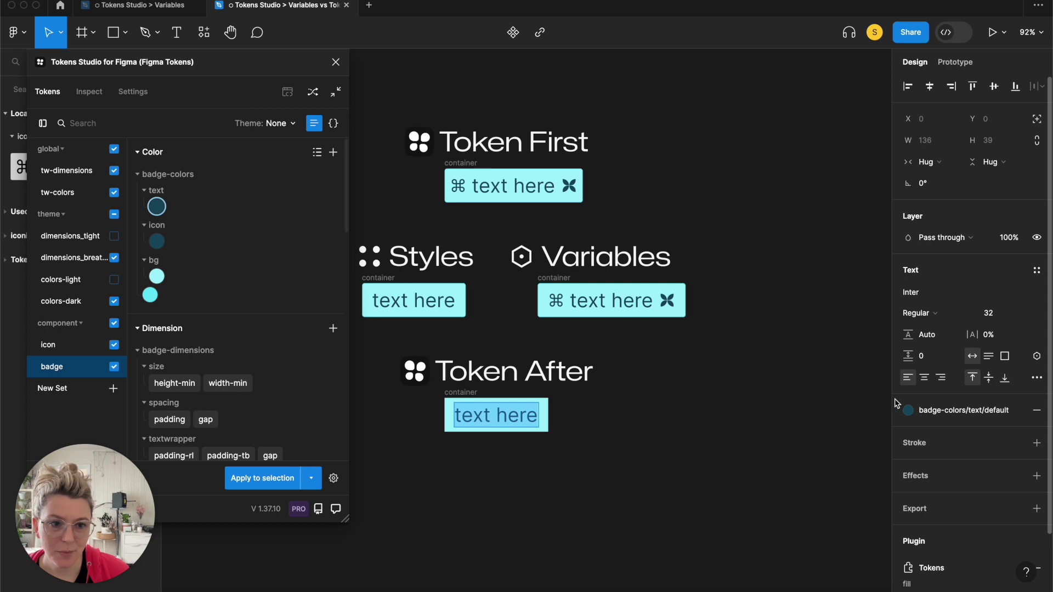
click(747, 397)
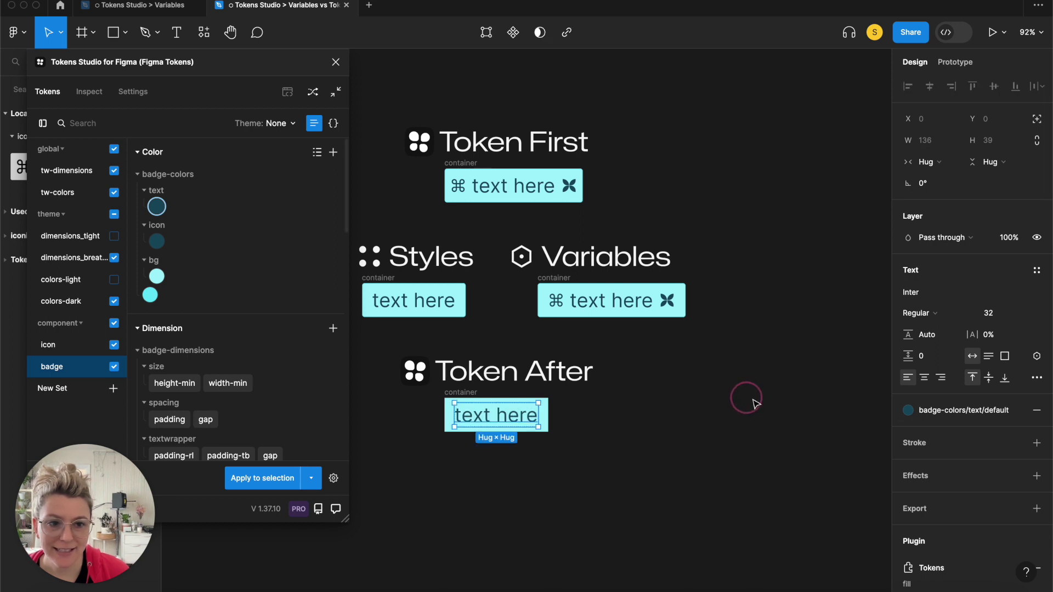
click(463, 393)
scroll(976, 383, down, 5)
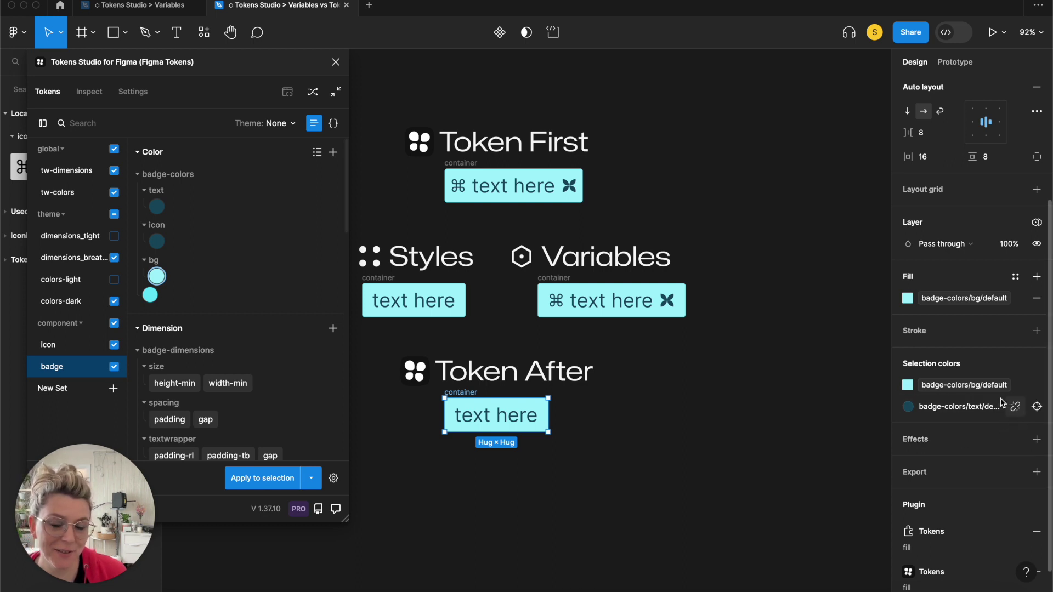
scroll(696, 393, down, 4)
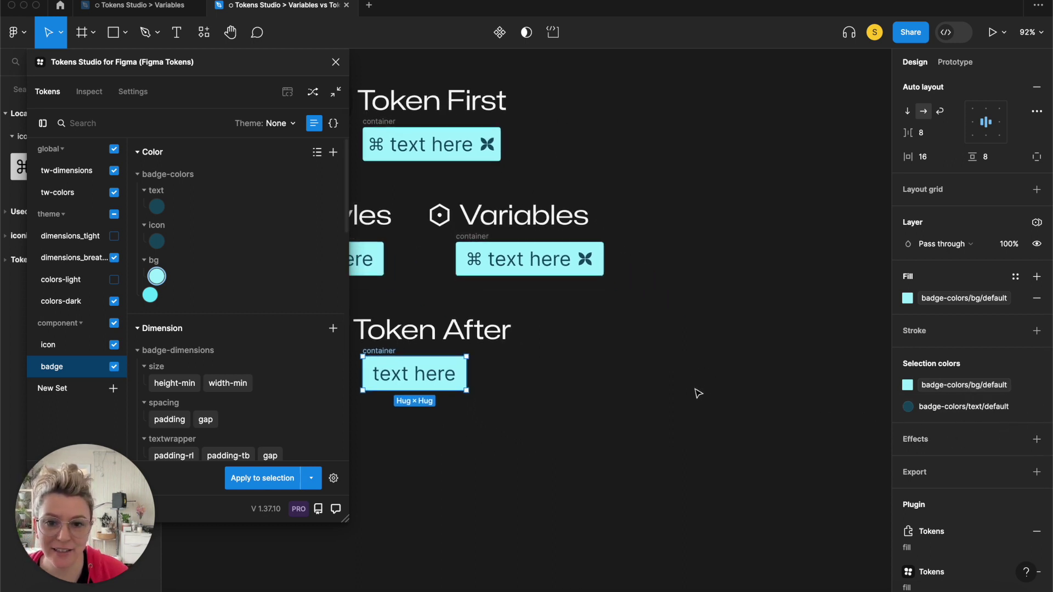
click(664, 324)
Place two 100 × 100 frames side by side to the right of the Token After container.
scroll(657, 322, down, 1)
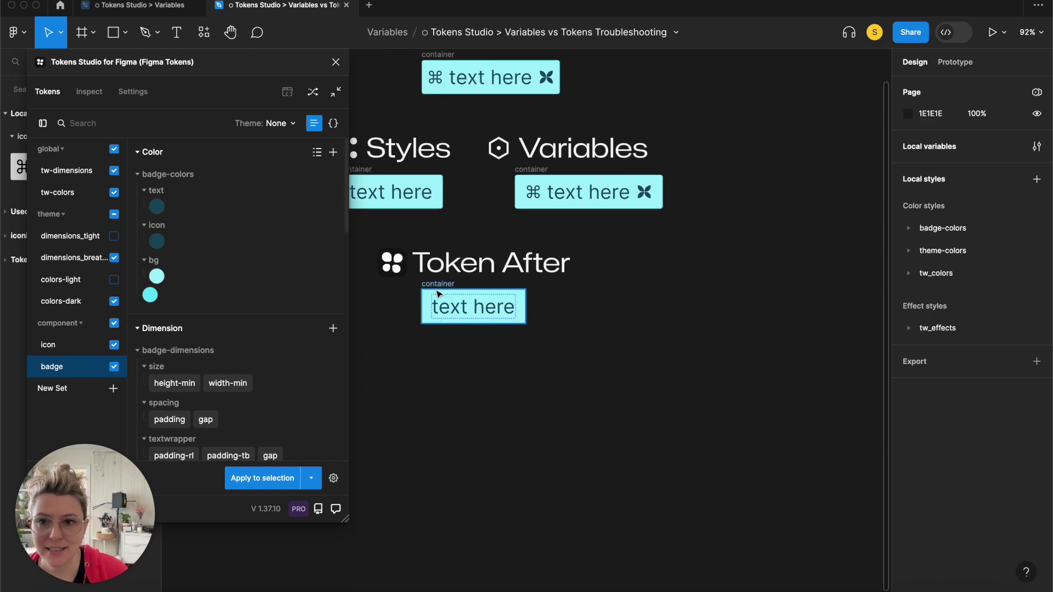
click(81, 33)
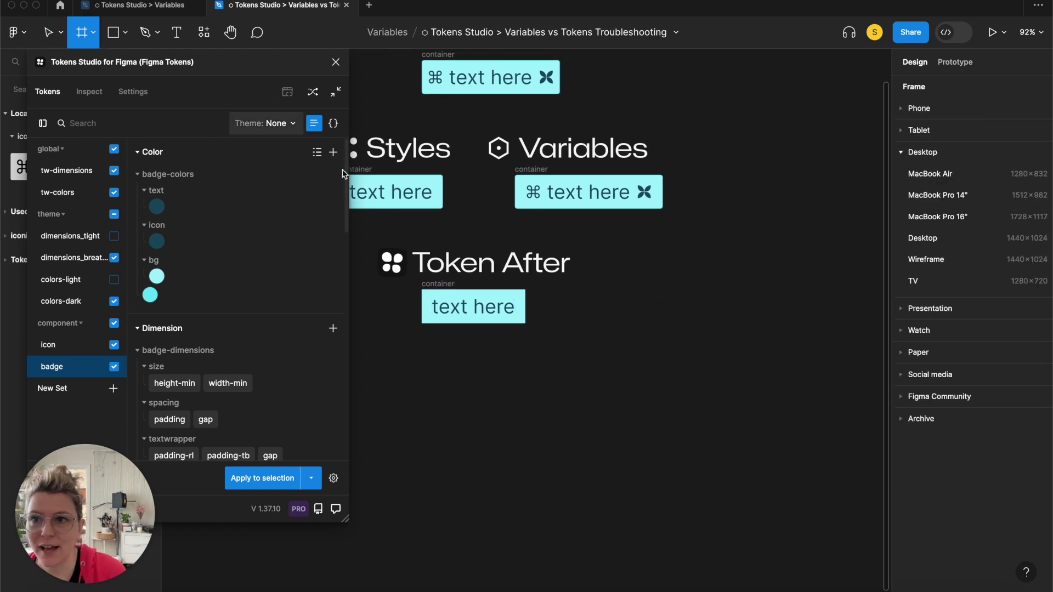
click(602, 310)
click(86, 36)
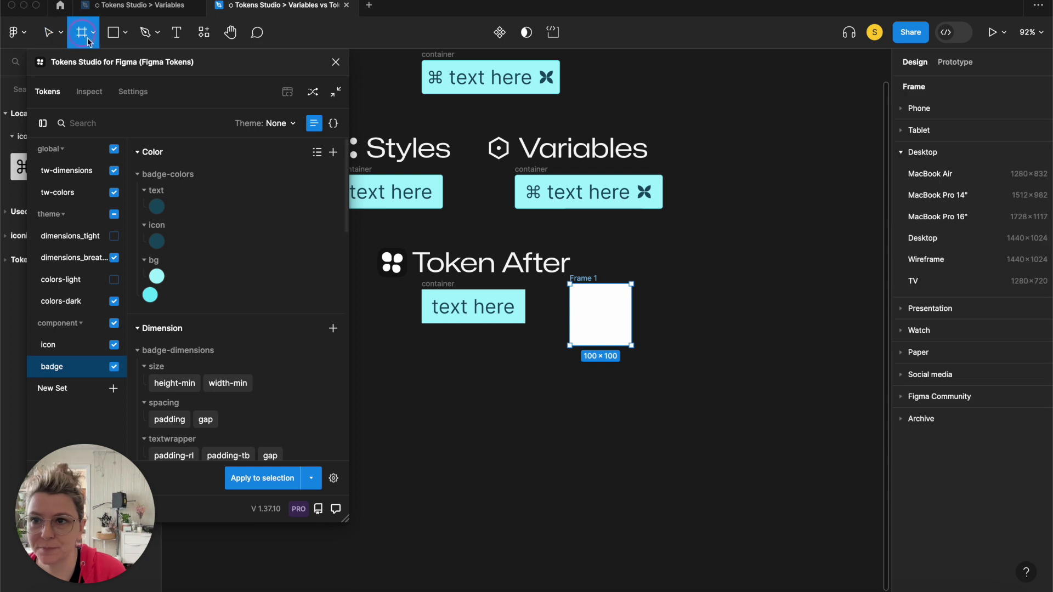
click(695, 306)
click(732, 219)
drag(680, 273, 665, 287)
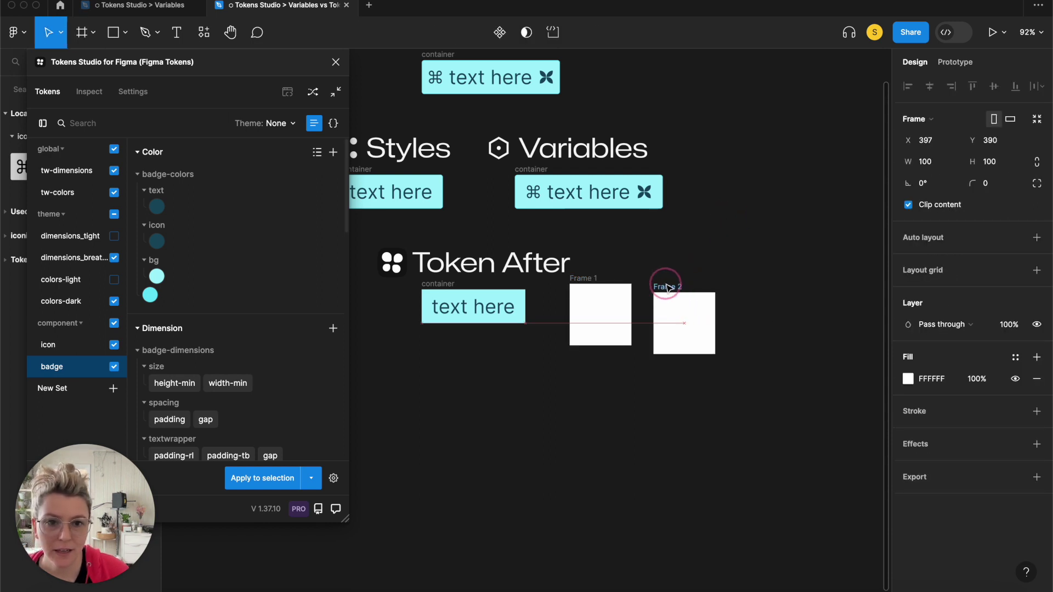
Apply the badge-colors bg default token to Frame 1 and move the frame to the left of the Styles container.
click(580, 281)
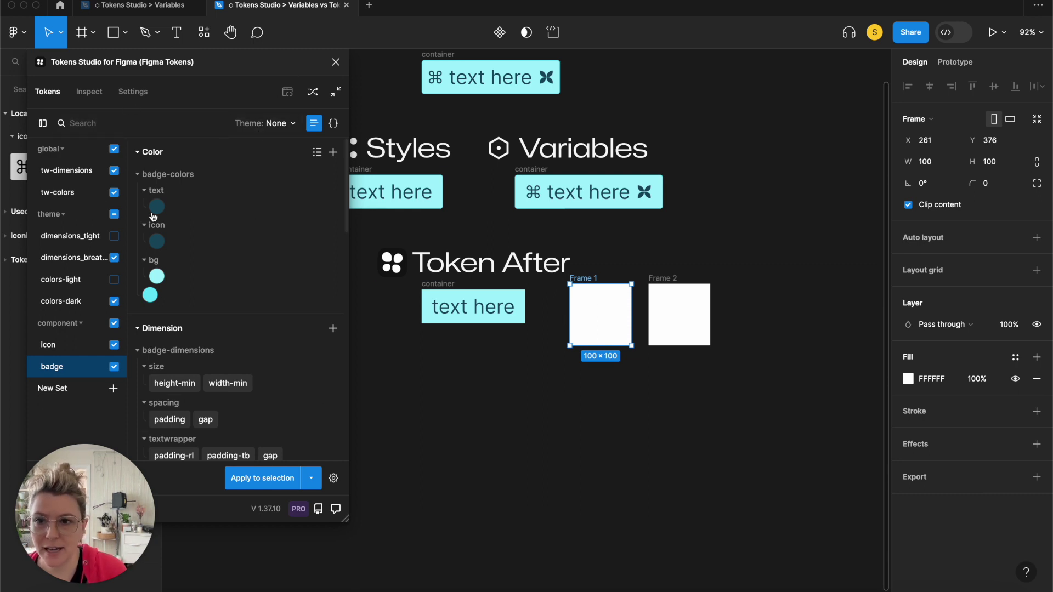
click(156, 277)
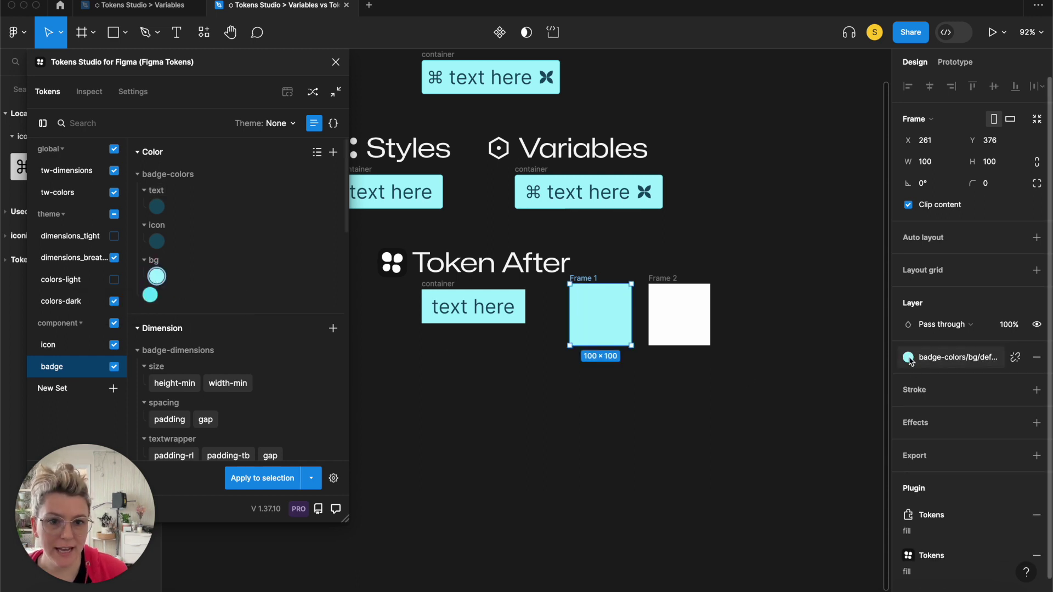
click(722, 242)
scroll(702, 268, left, 4)
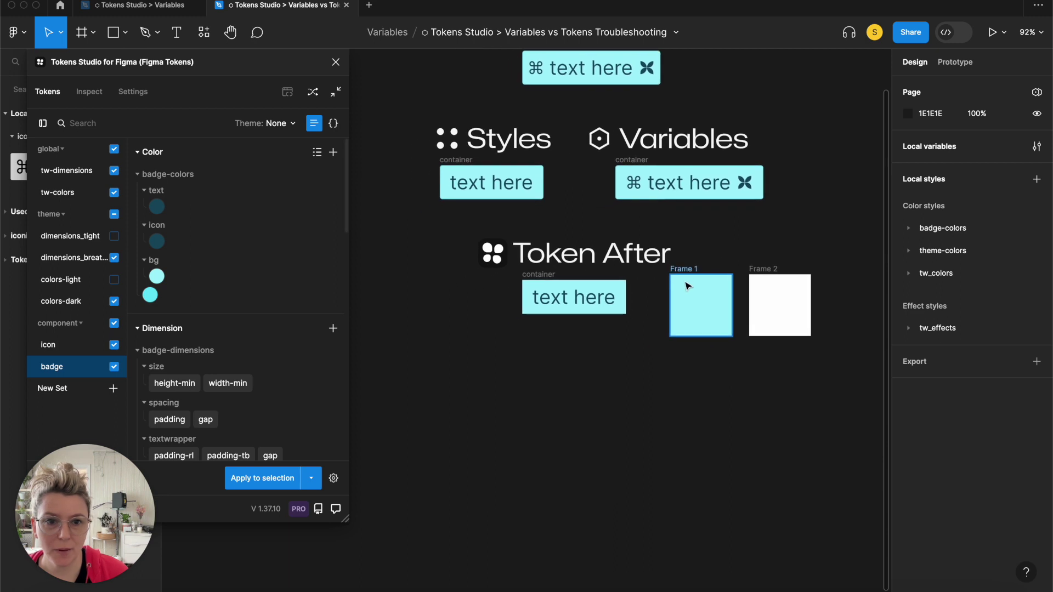
drag(685, 272, 370, 130)
Activate the all, dark and tight themes with Frame 2 selected.
click(767, 266)
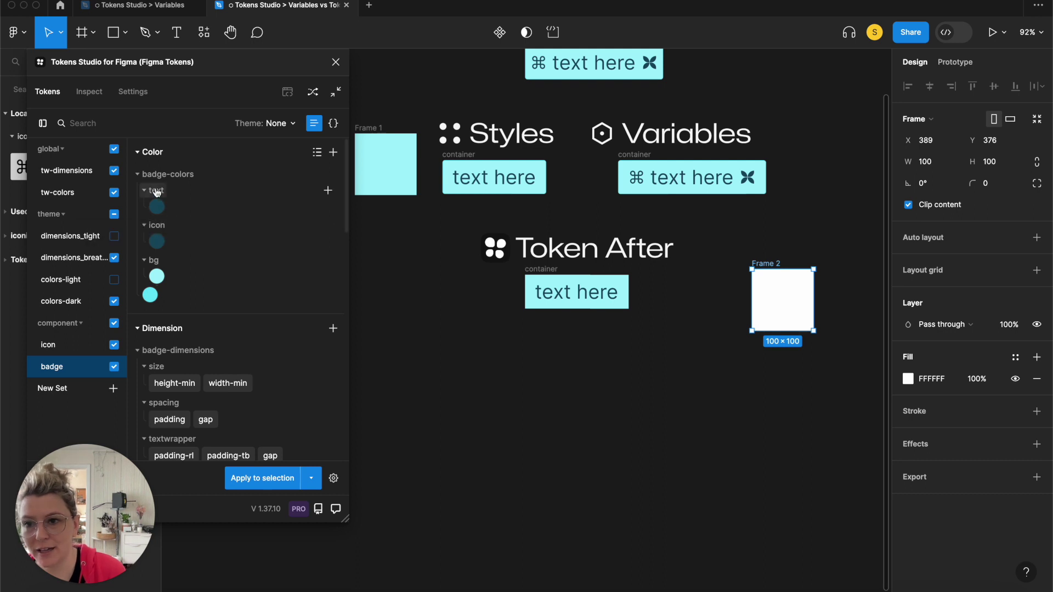
click(276, 122)
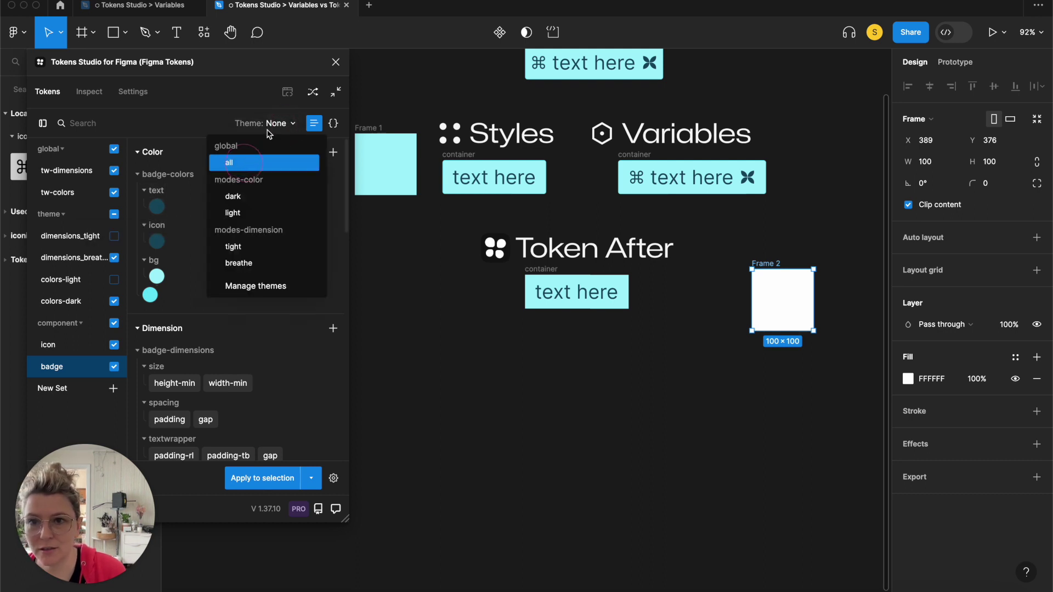
click(241, 162)
click(280, 123)
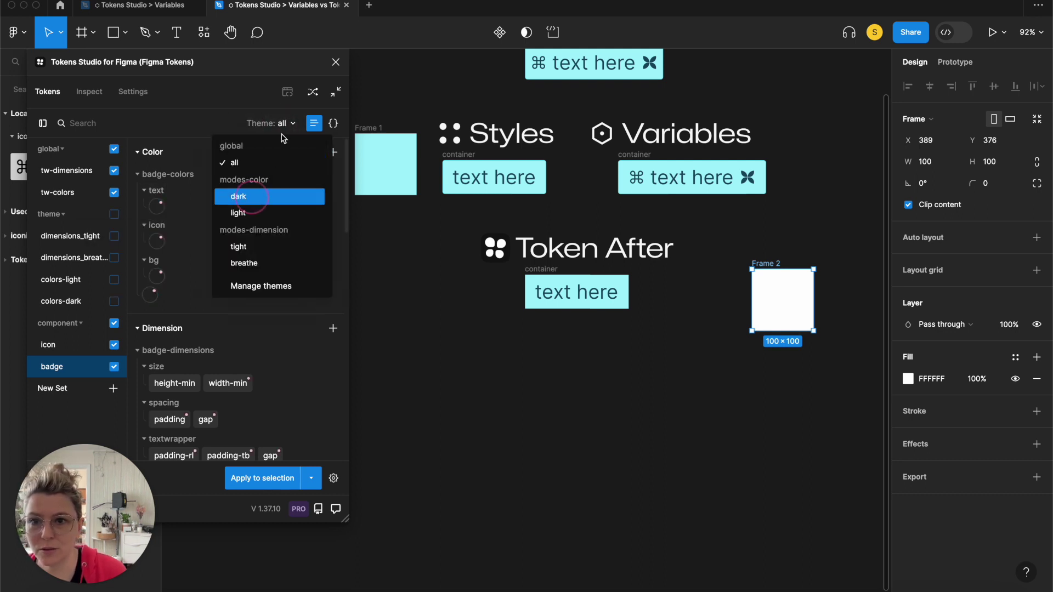
click(251, 196)
click(269, 123)
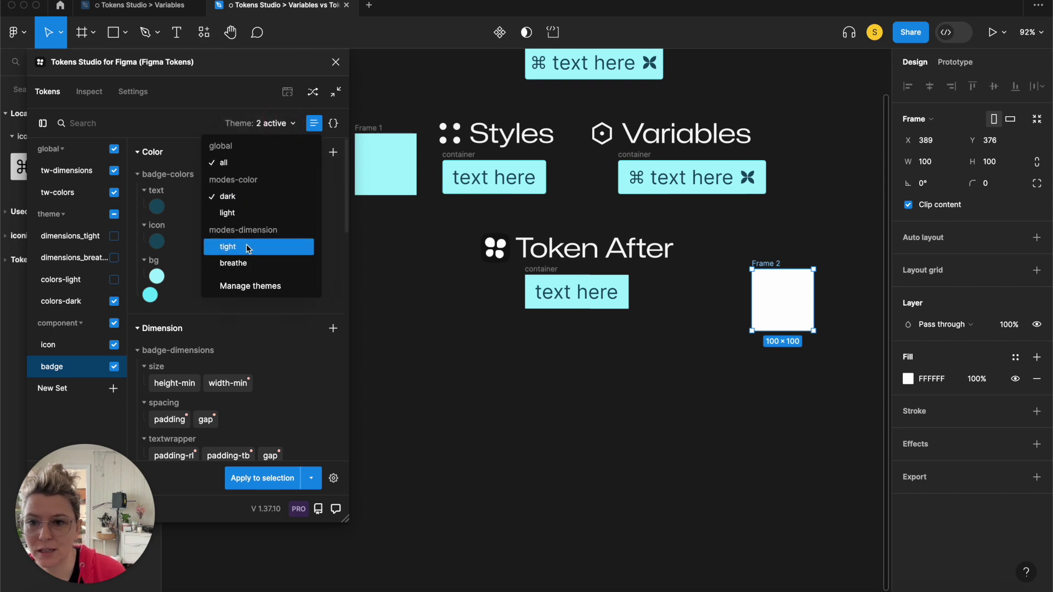
click(267, 246)
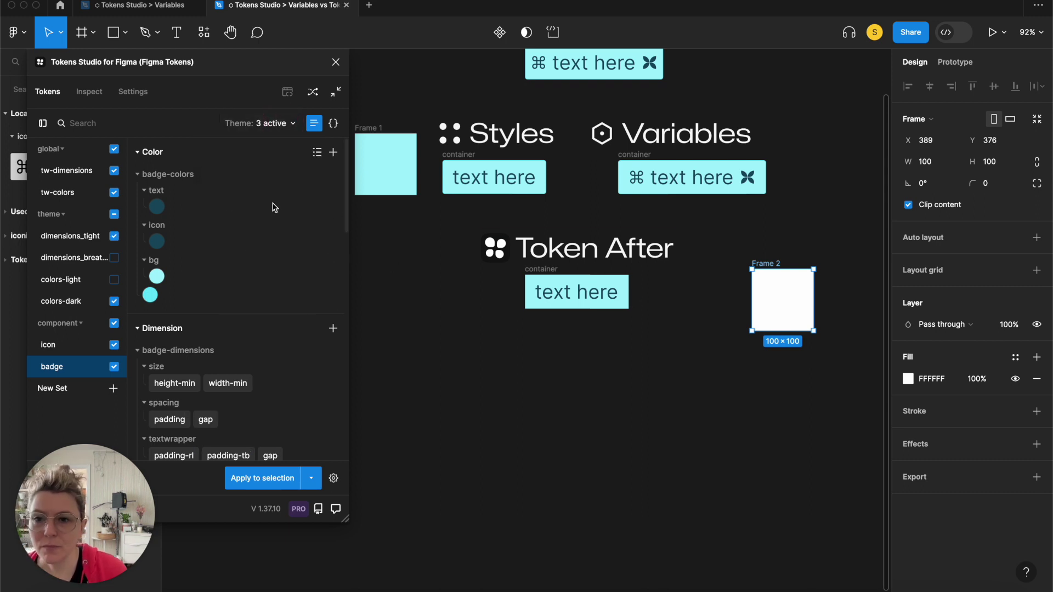
Apply the badge-colors bg default token to Frame 2 and move the frame to the right of the Variables container.
click(157, 277)
click(157, 278)
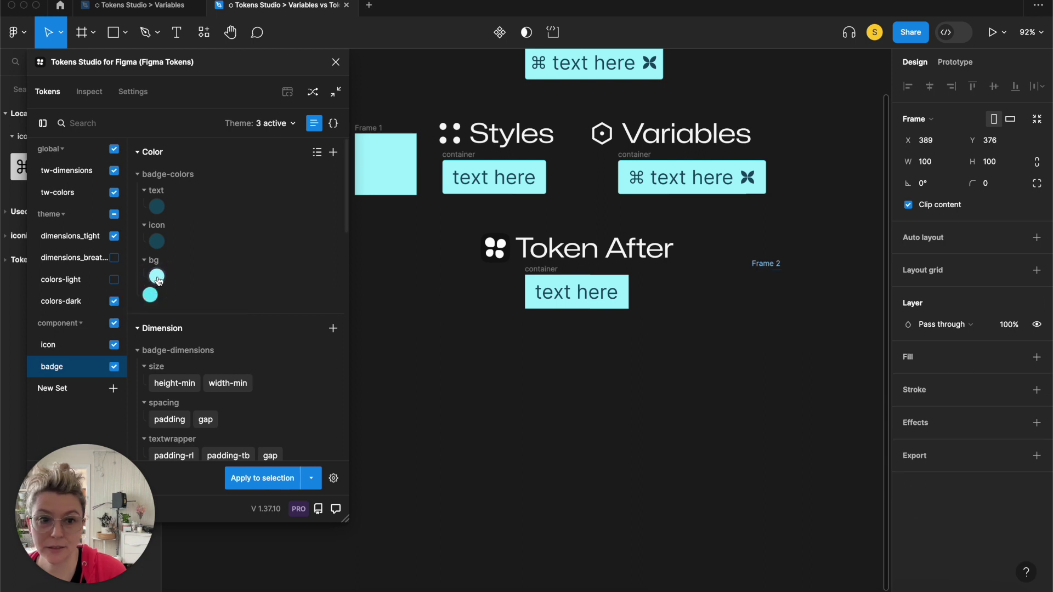
click(157, 277)
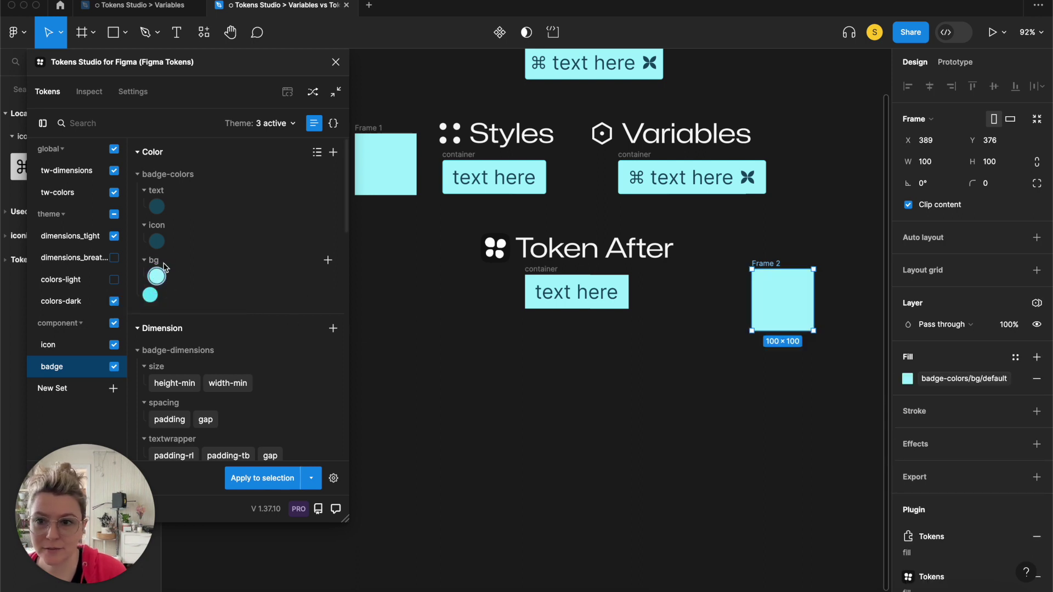
click(157, 277)
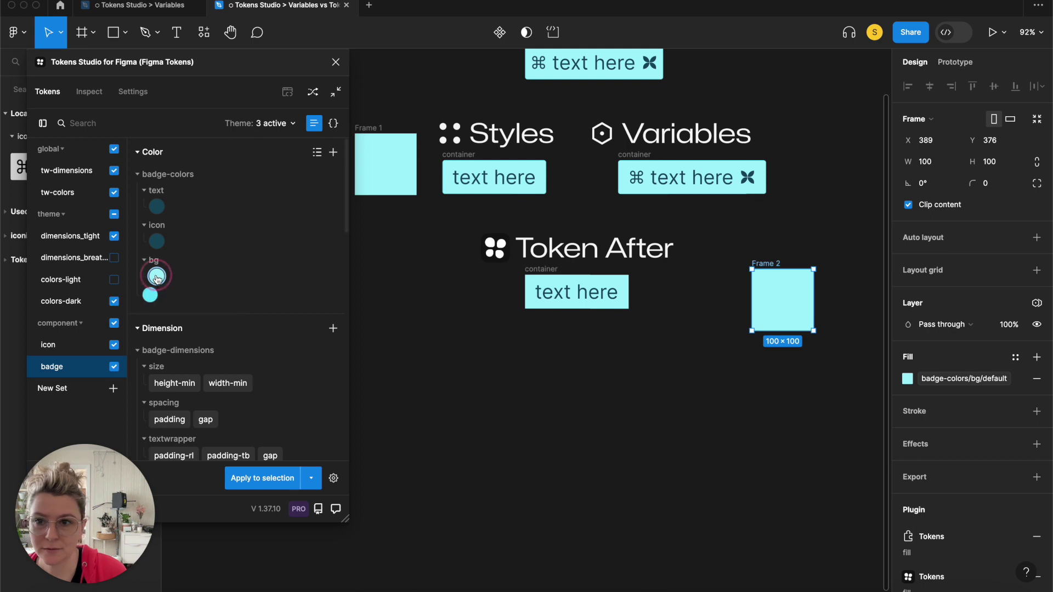
click(157, 277)
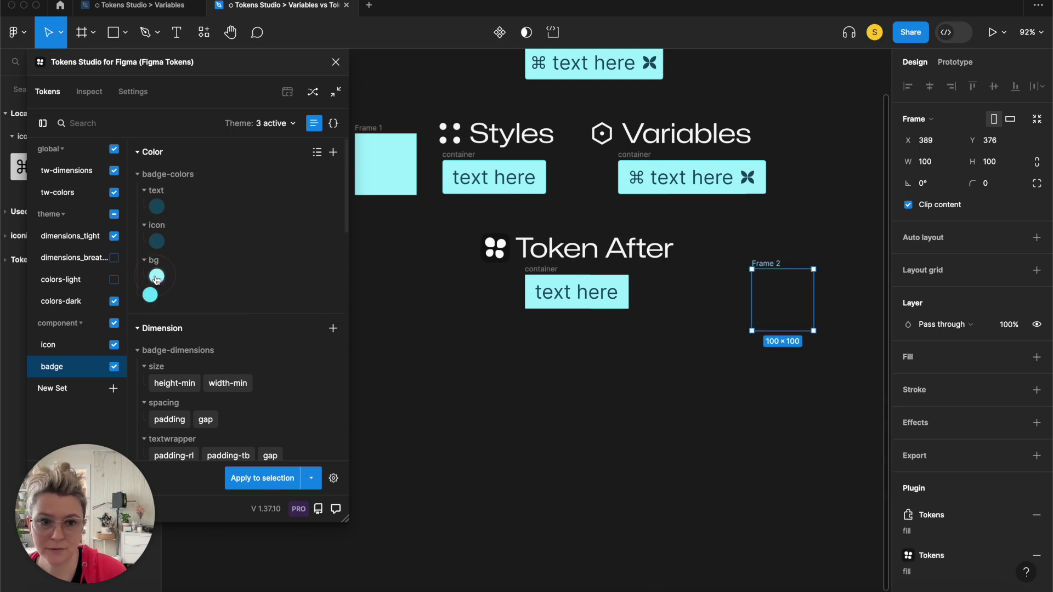
click(680, 417)
click(765, 262)
drag(769, 265, 789, 140)
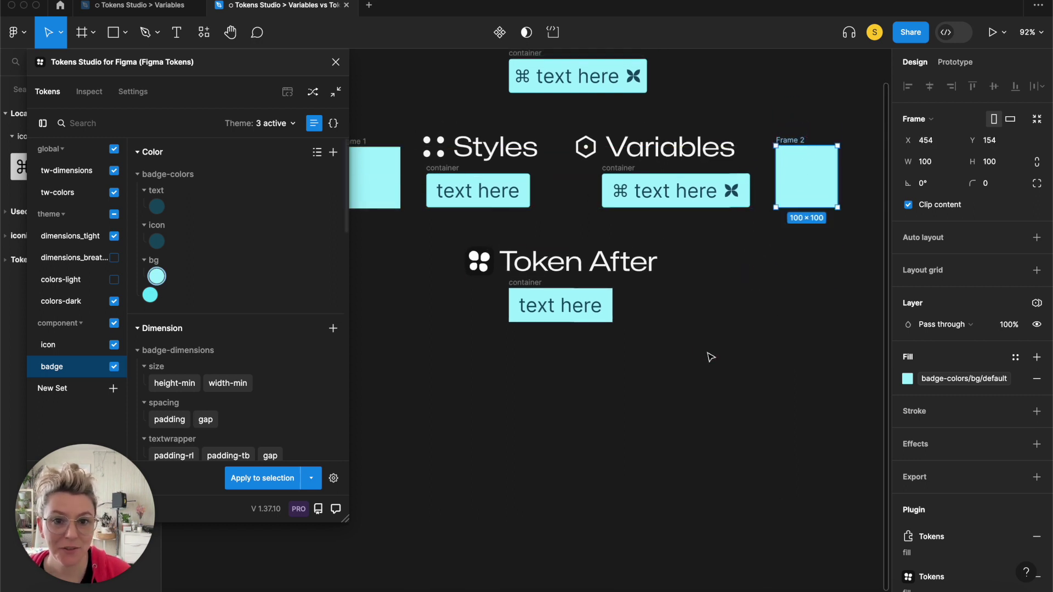
Move Frame 1 and Frame 2 down so that they flank the Token After container on its left and right.
click(705, 357)
click(531, 286)
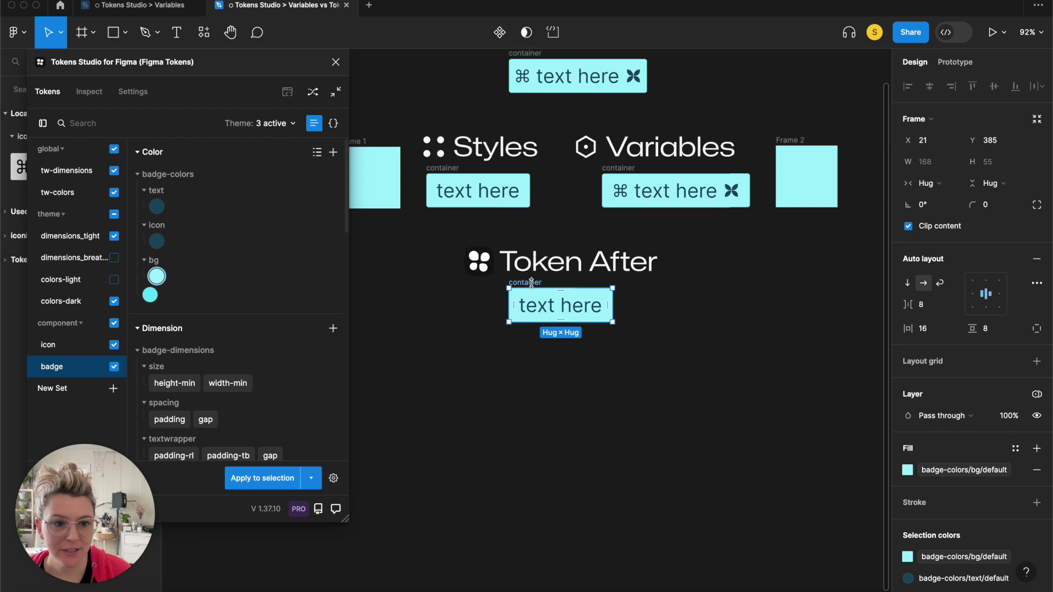
scroll(417, 151, left, 5)
drag(462, 149, 465, 253)
scroll(811, 173, right, 10)
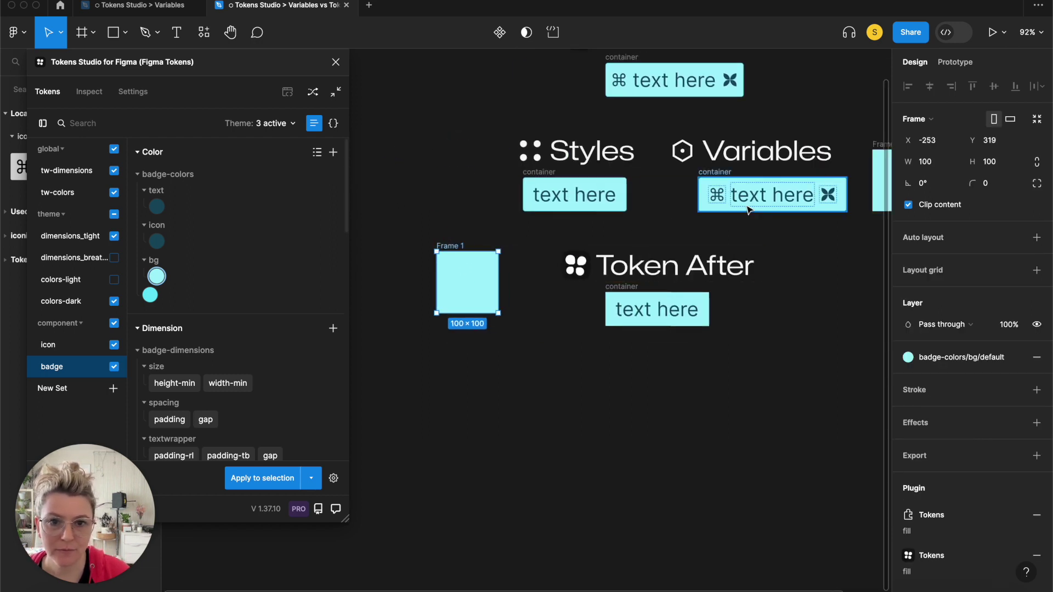
drag(680, 152, 683, 272)
scroll(669, 181, left, 8)
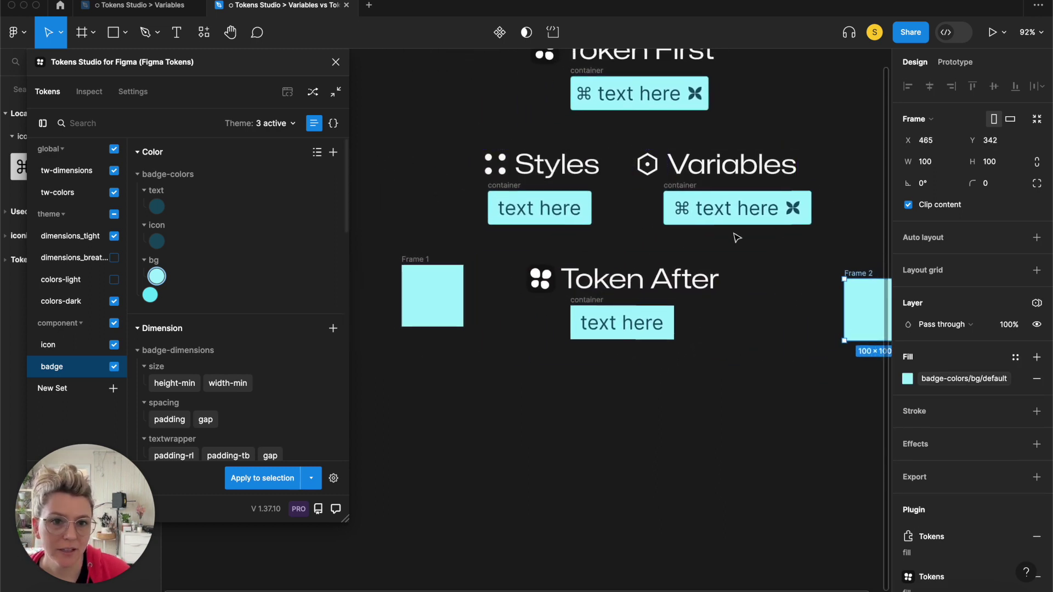
Deselect everything and switch the modes-color theme to light.
scroll(588, 298, up, 3)
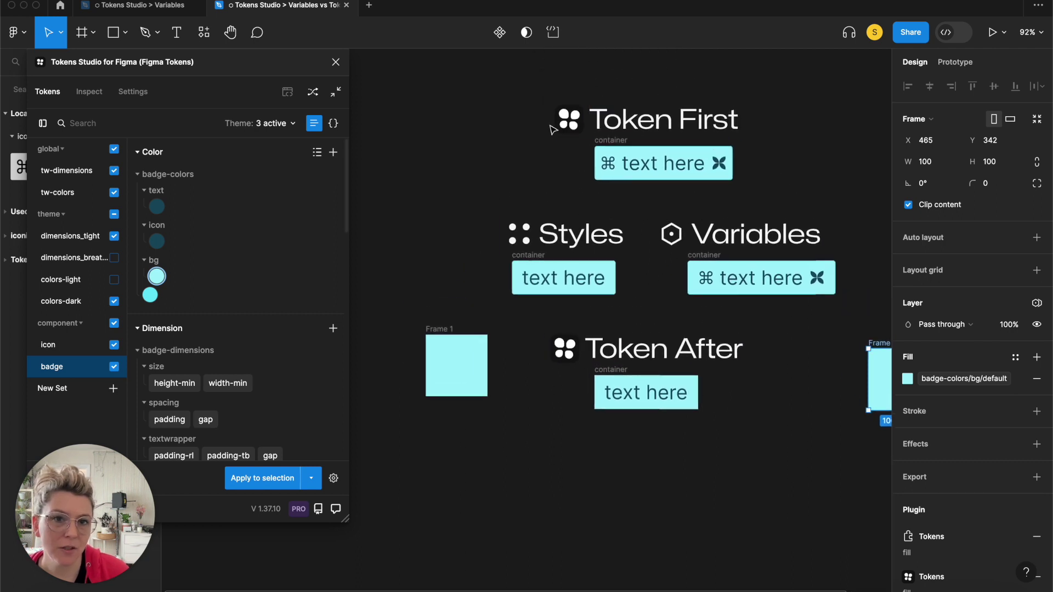
scroll(689, 171, right, 3)
scroll(689, 171, down, 2)
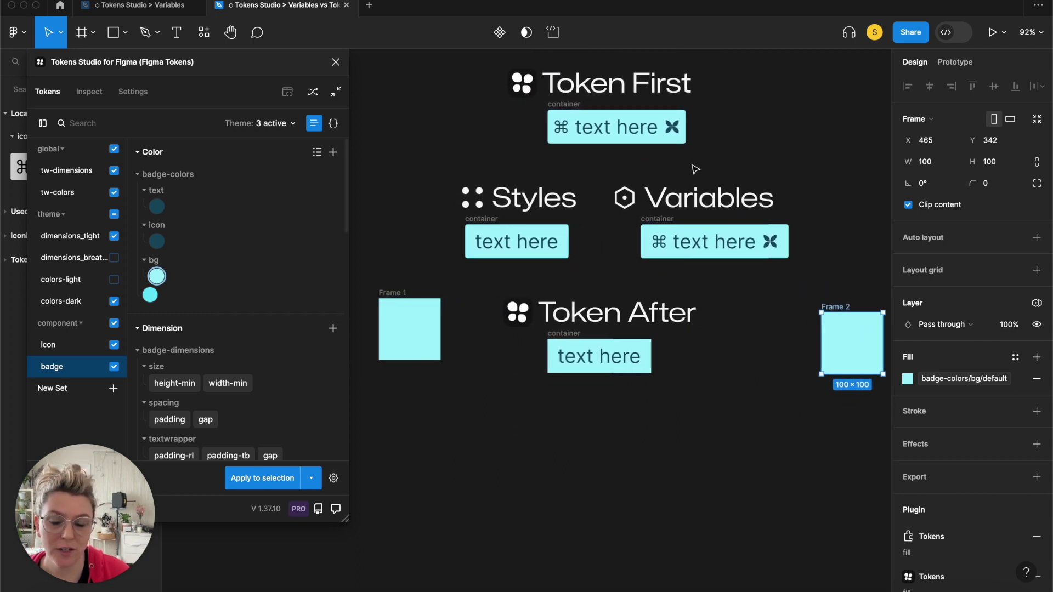
click(810, 151)
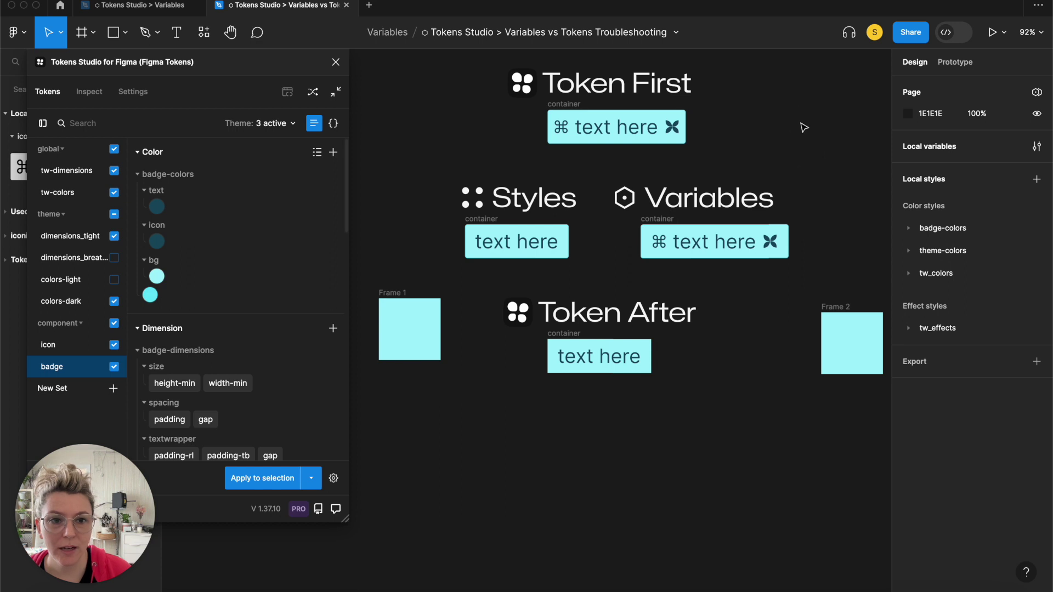
scroll(636, 264, down, 2)
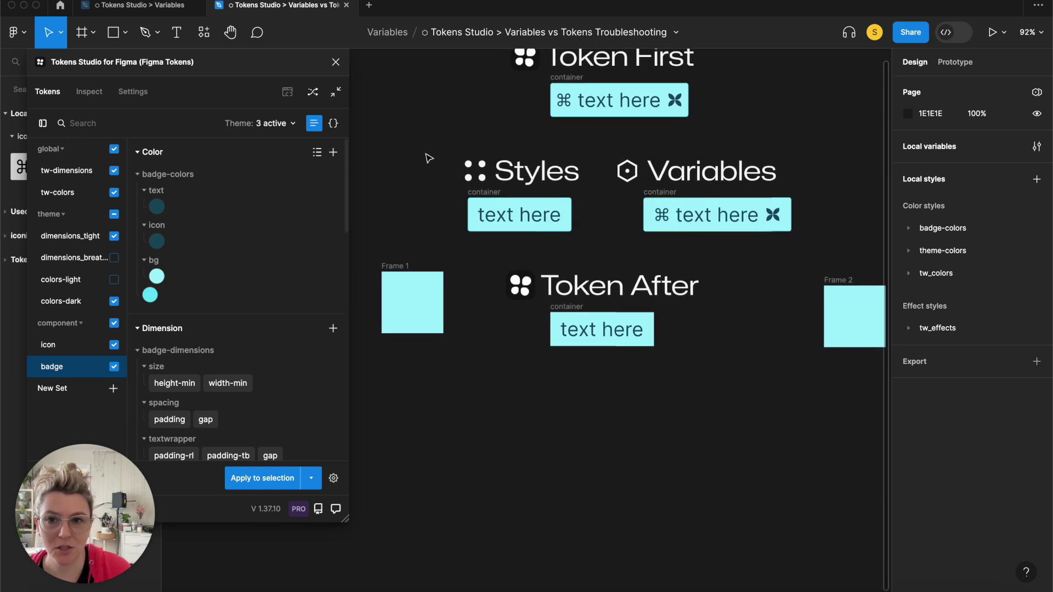
click(290, 124)
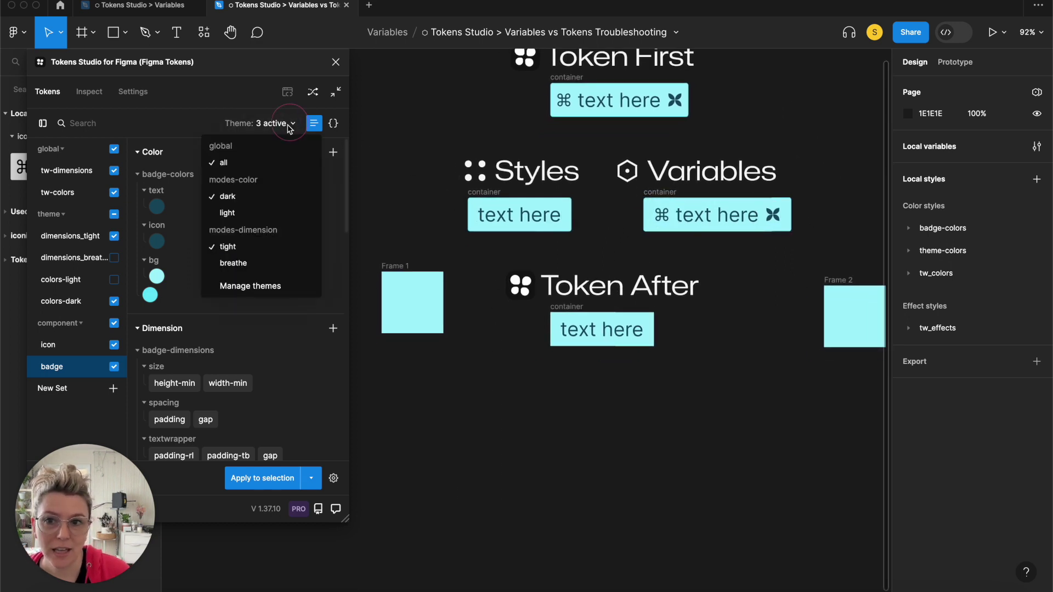
click(228, 214)
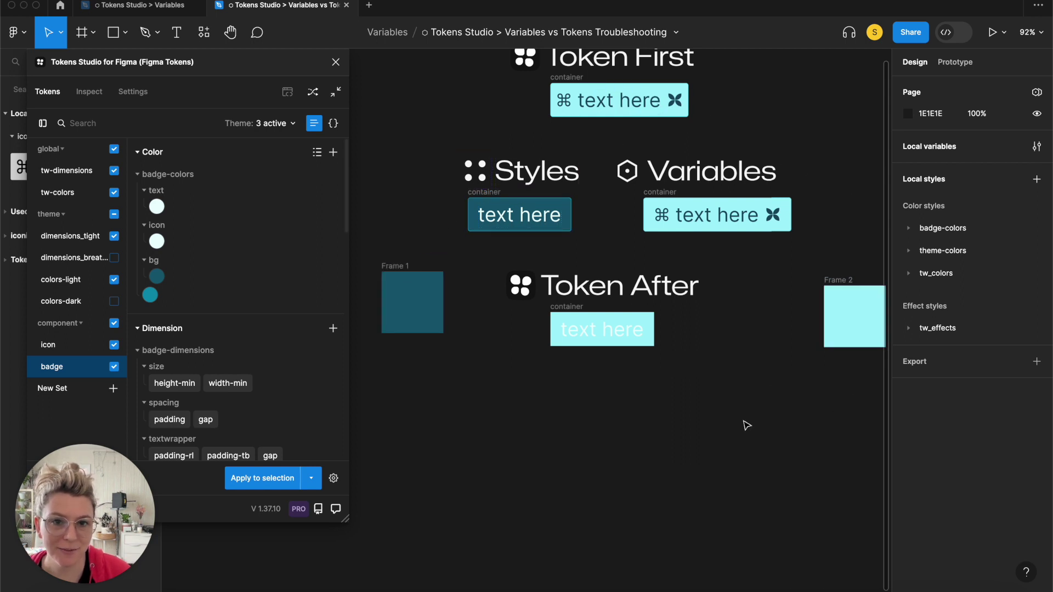
Select the Token After and Token First containers together and apply the active tokens to the selection.
right_click(545, 291)
key(Escape)
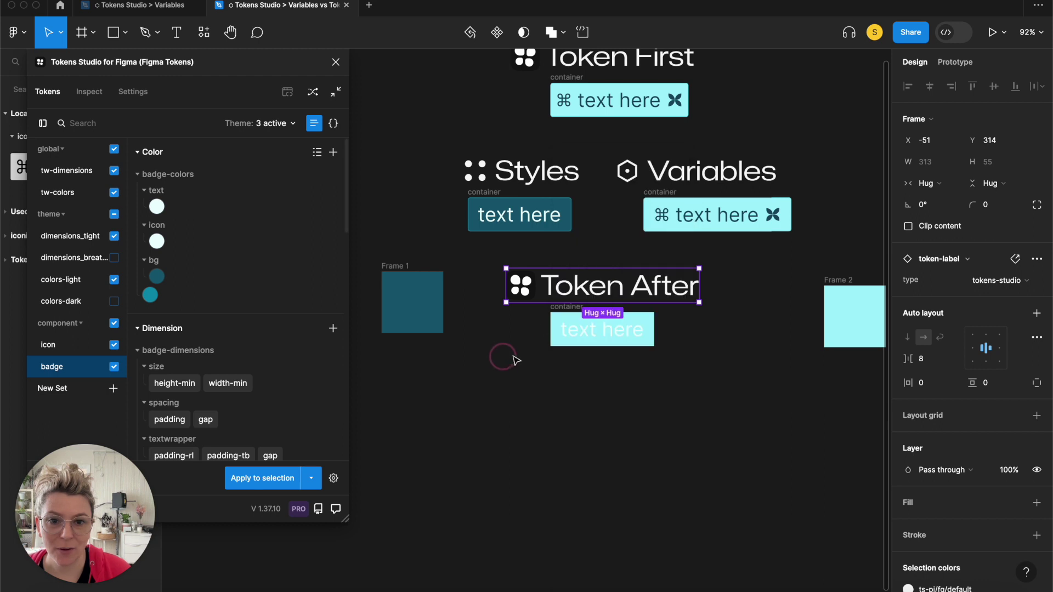
click(520, 379)
click(563, 311)
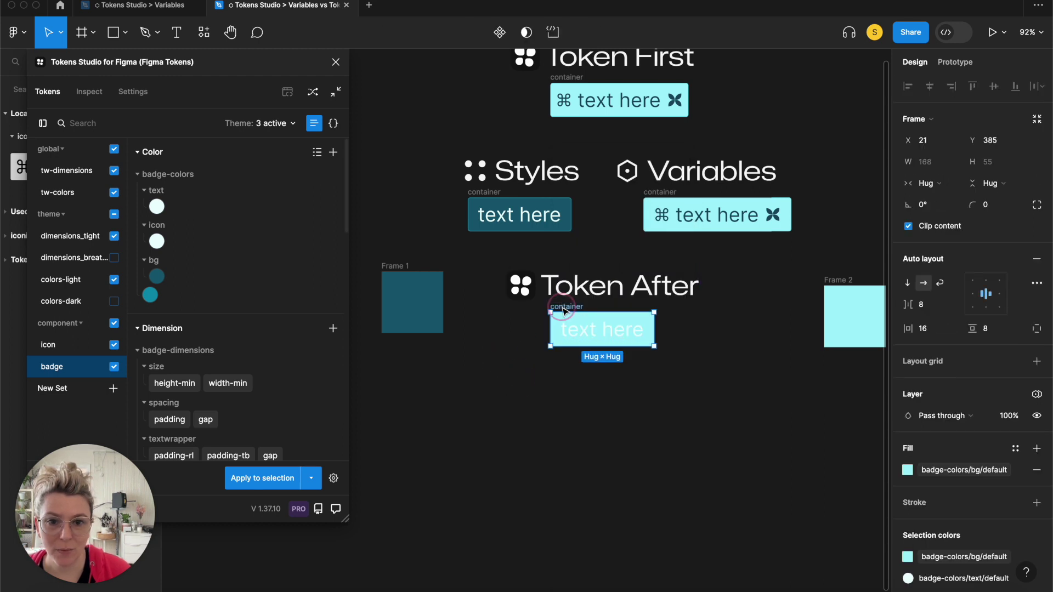
shift+click(562, 79)
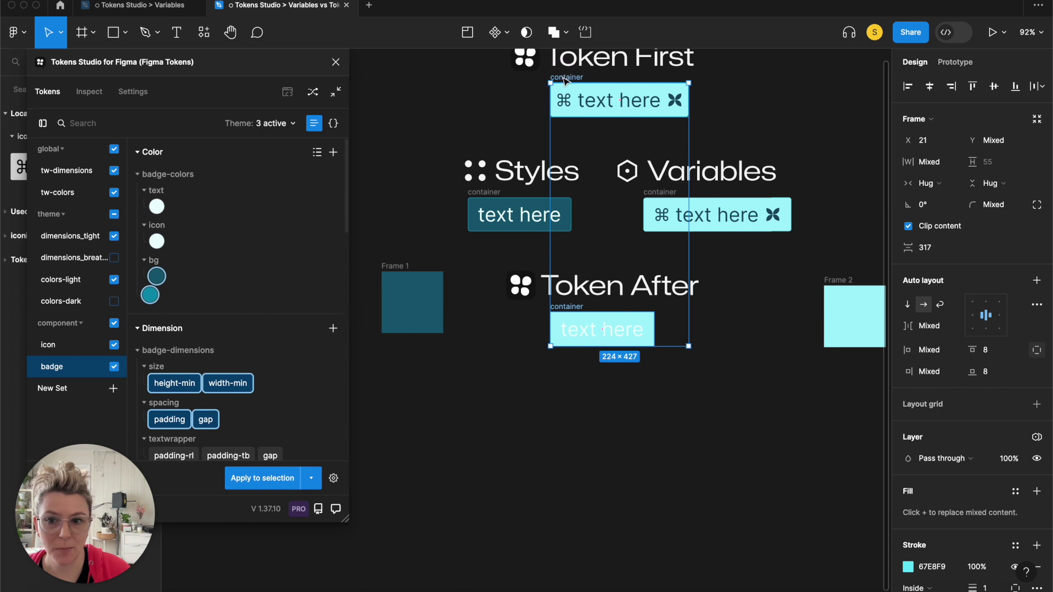
click(268, 481)
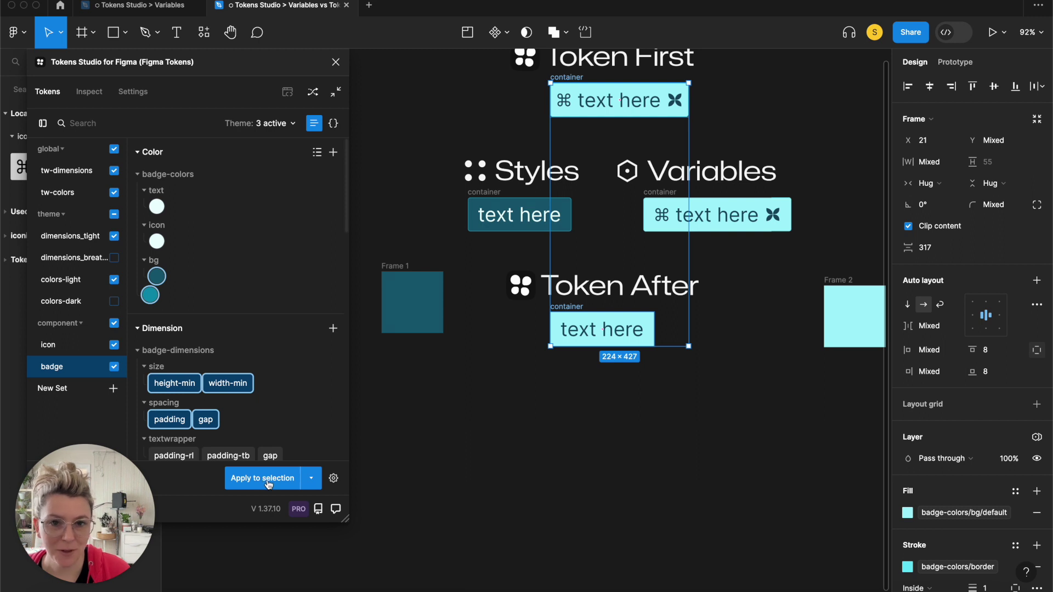
Examine the Styles container and the fill reference attached to Frame 1 under the light theme.
click(510, 417)
click(482, 198)
click(402, 267)
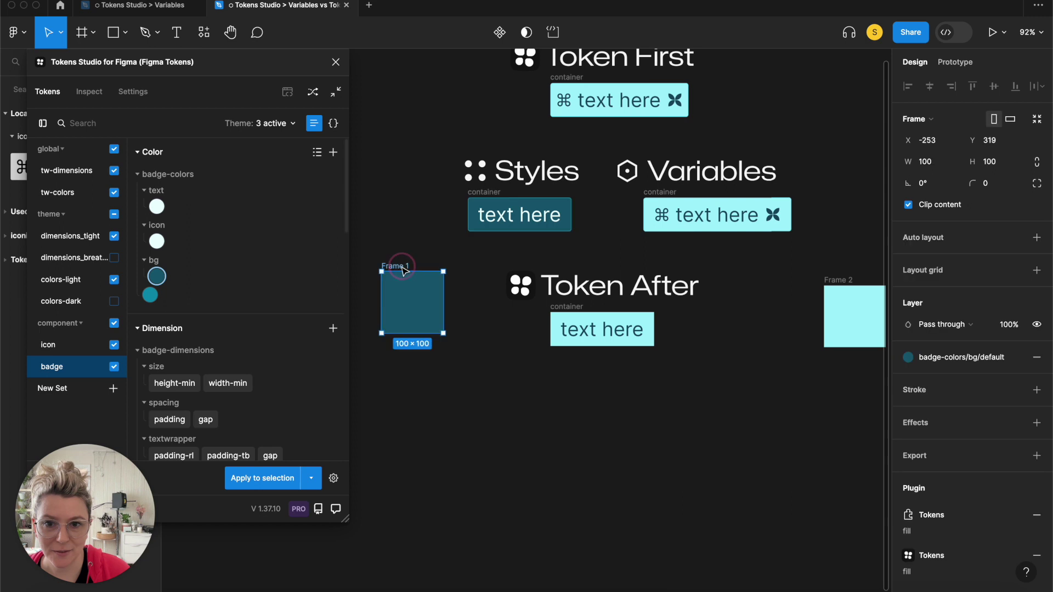
click(393, 163)
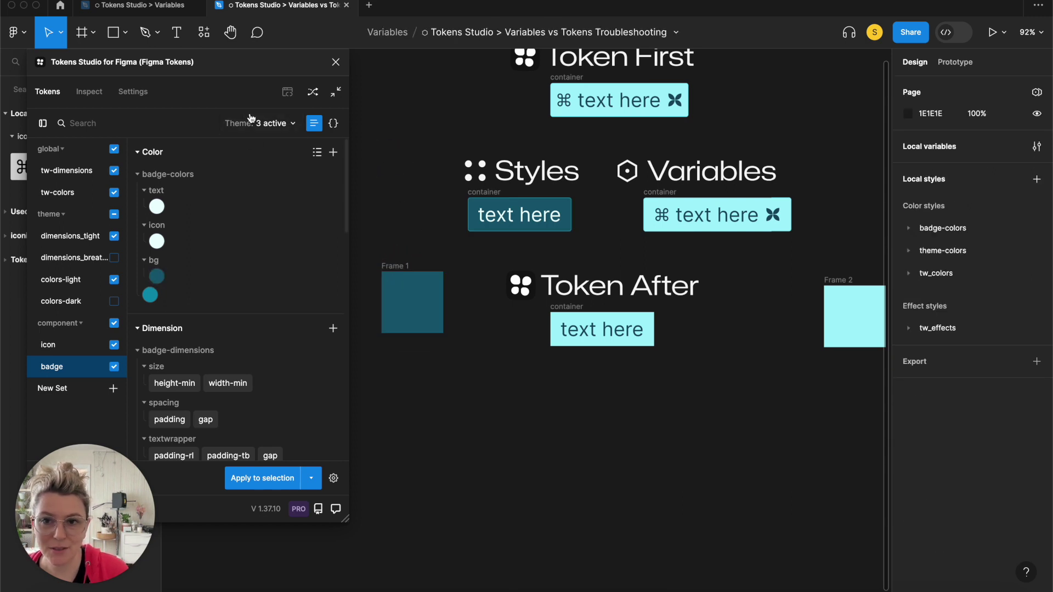
Switch the modes-dimension theme to breathe.
click(281, 126)
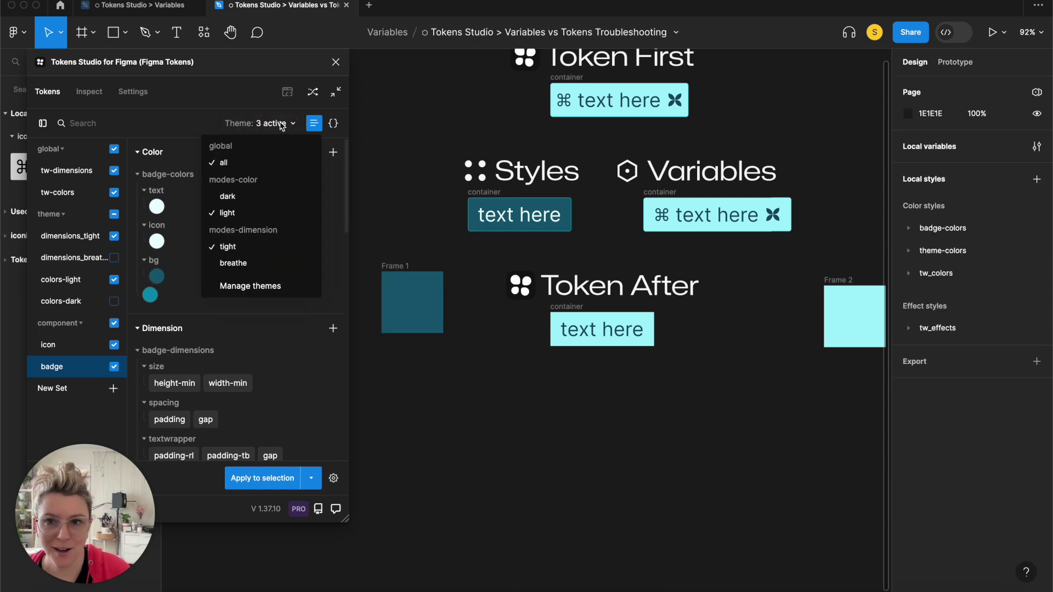
click(283, 127)
click(283, 127)
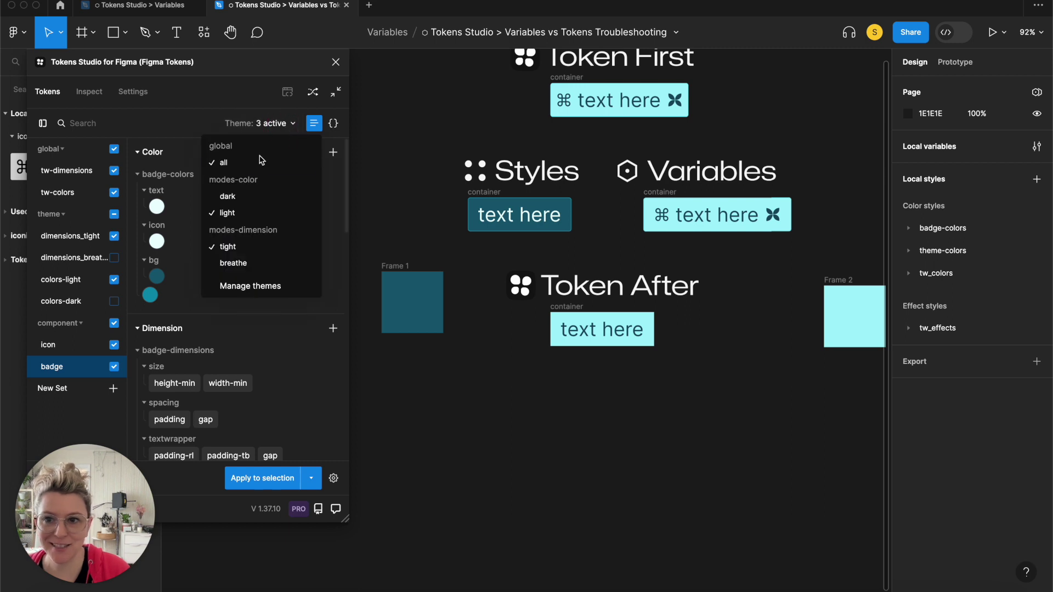
click(251, 263)
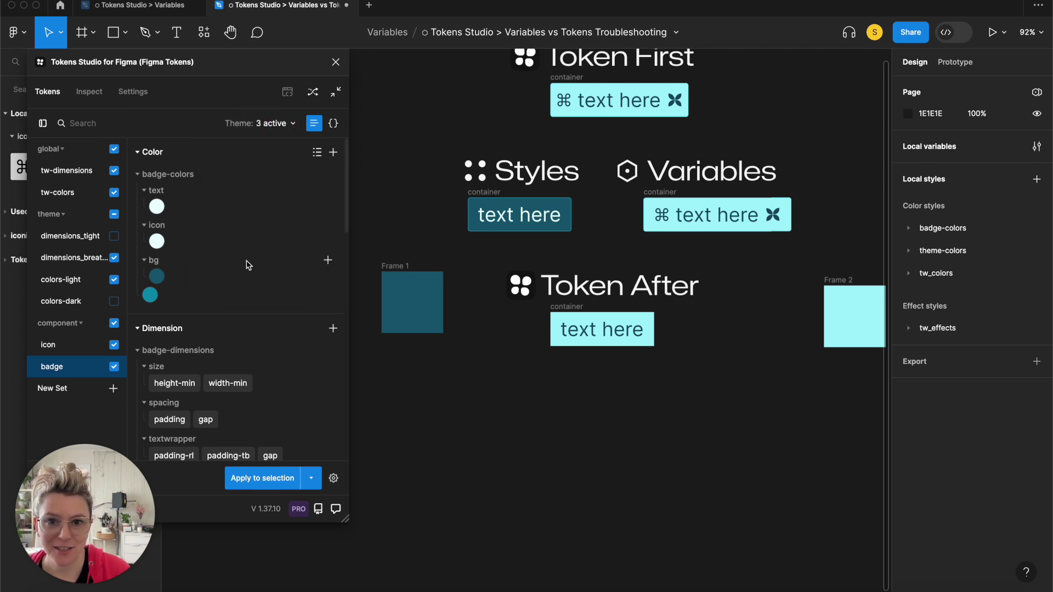
Switch the modes-color theme to dark, to light and back to dark to compare the samples.
click(283, 124)
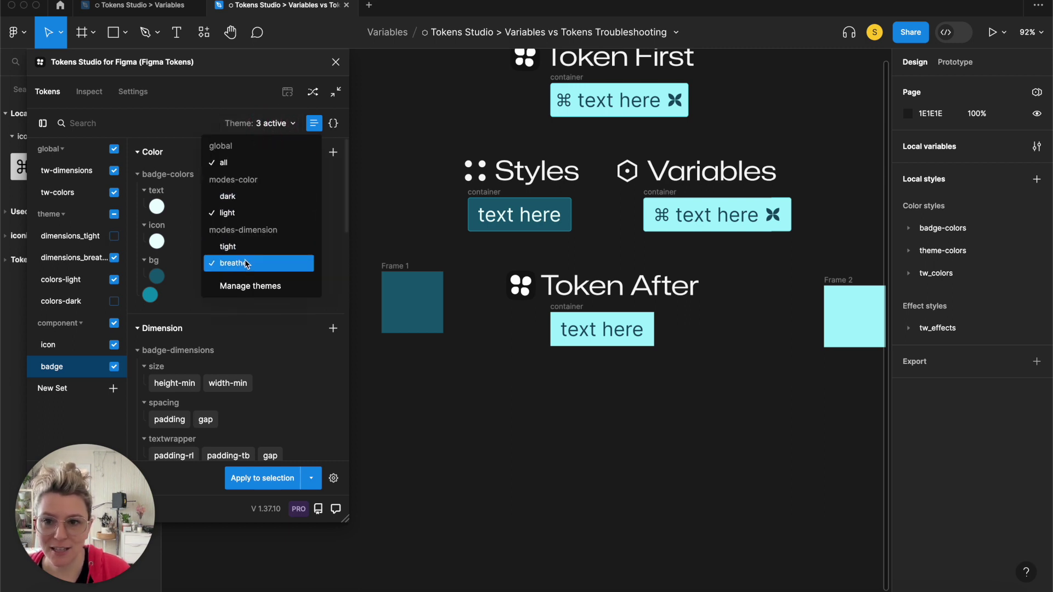
click(236, 198)
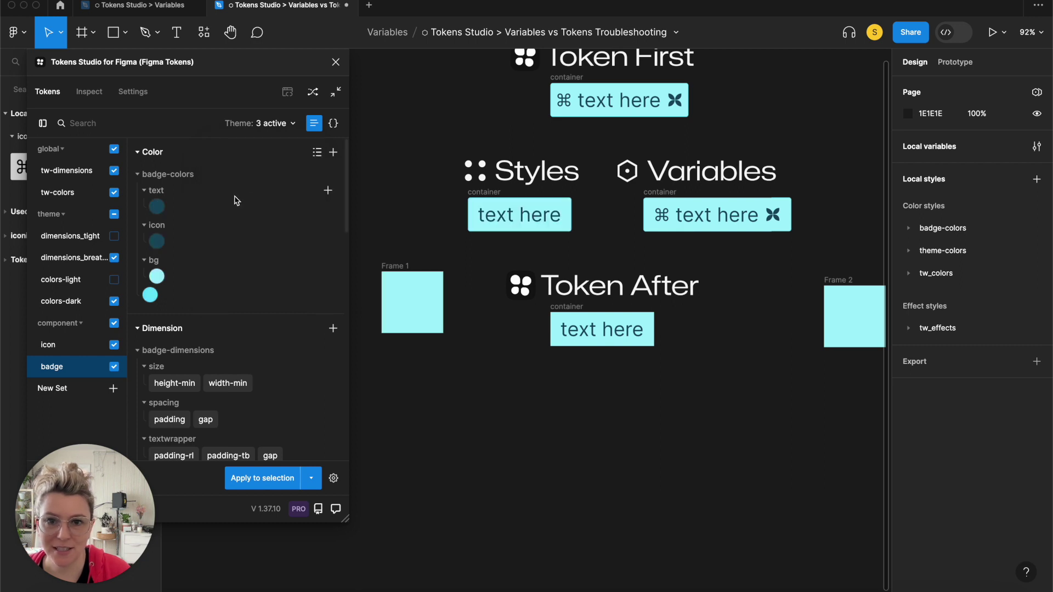
click(274, 124)
click(235, 211)
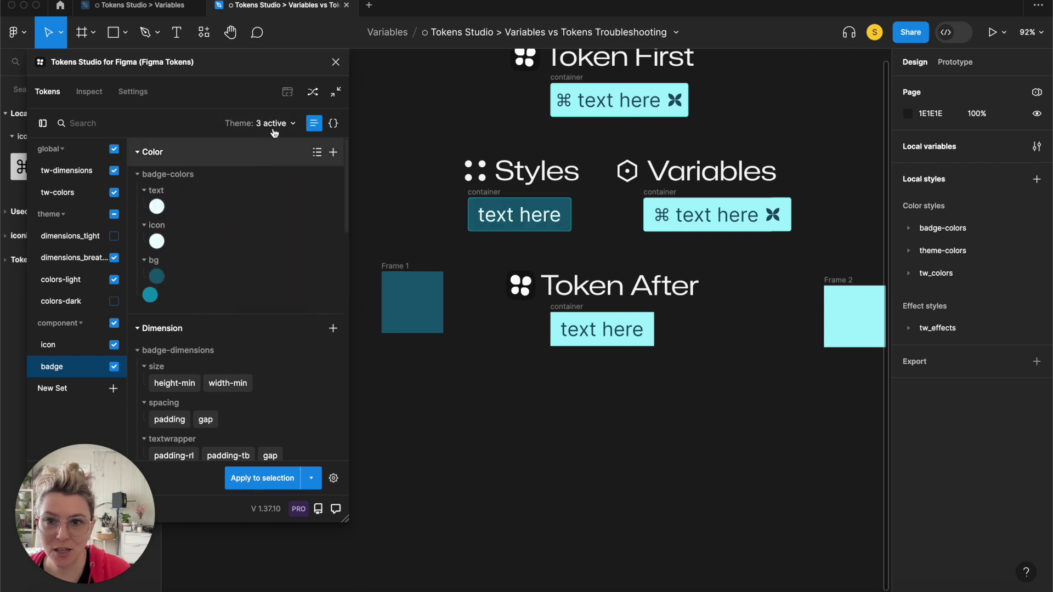
click(274, 123)
click(239, 202)
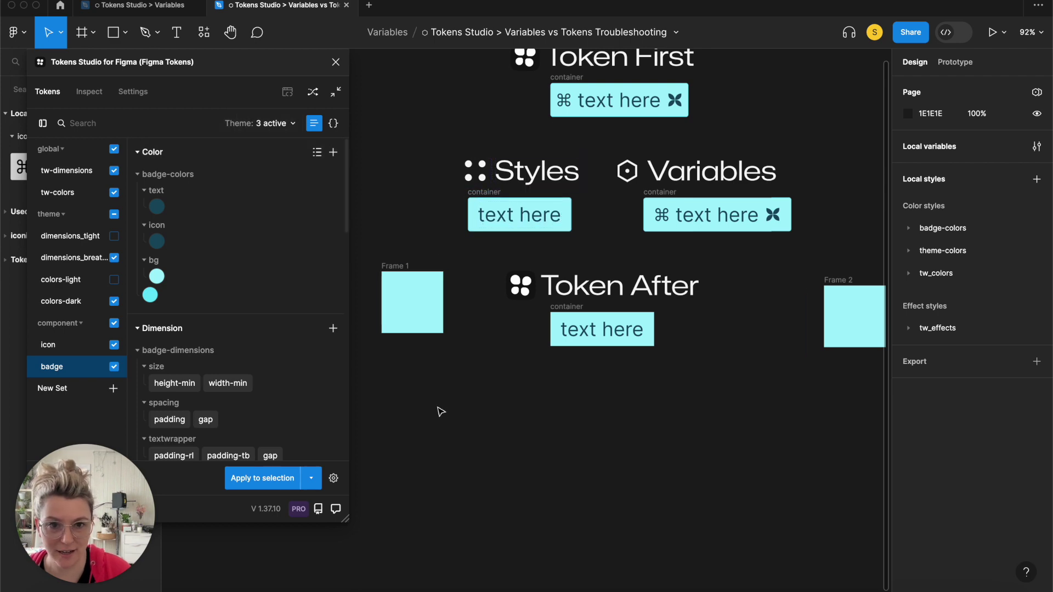
Examine the fill and stroke references of the Variables container and Frame 2.
scroll(649, 225, down, 2)
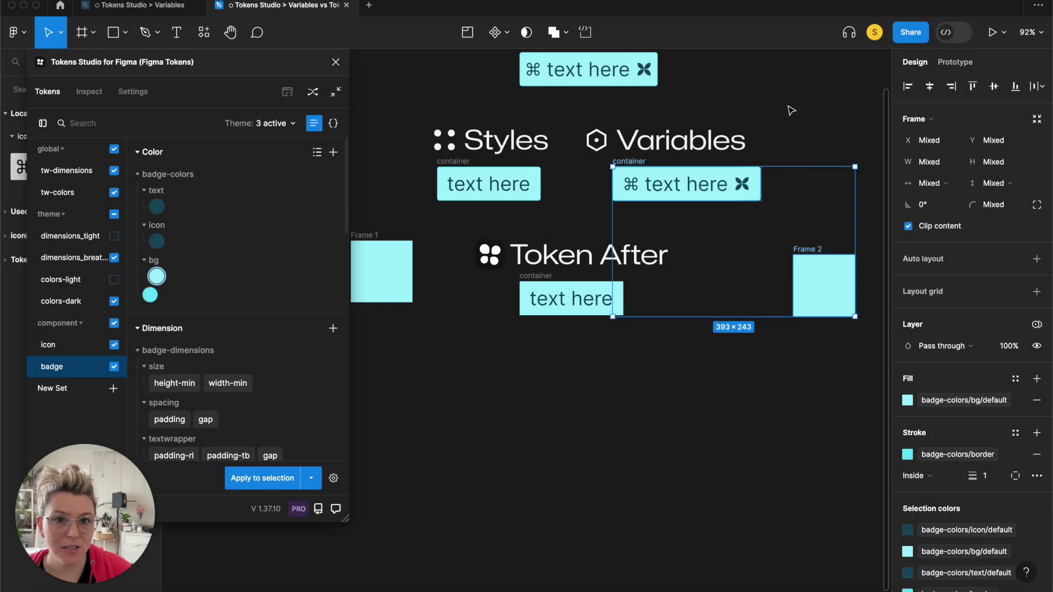
click(790, 110)
click(682, 183)
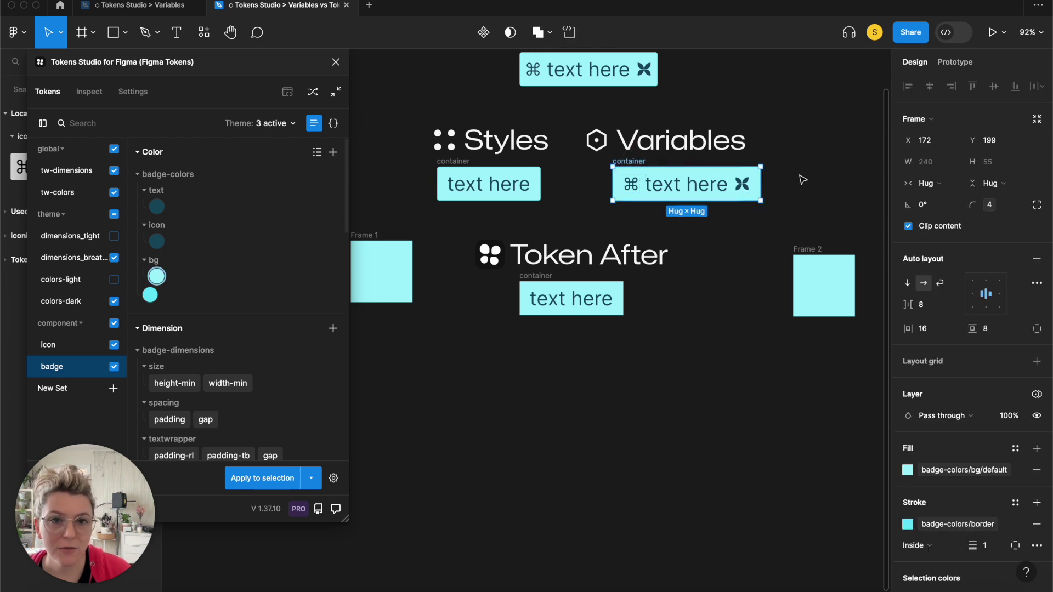
scroll(803, 184, up, 3)
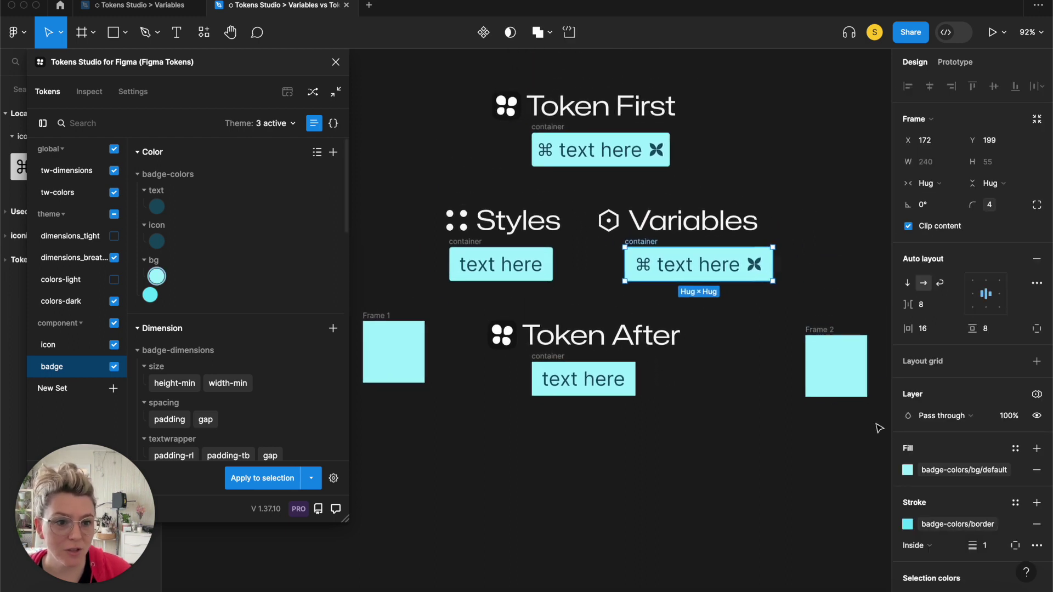
Apply the modes-color variable mode to the Variables container and set it to light.
scroll(1027, 376, down, 1)
click(1036, 375)
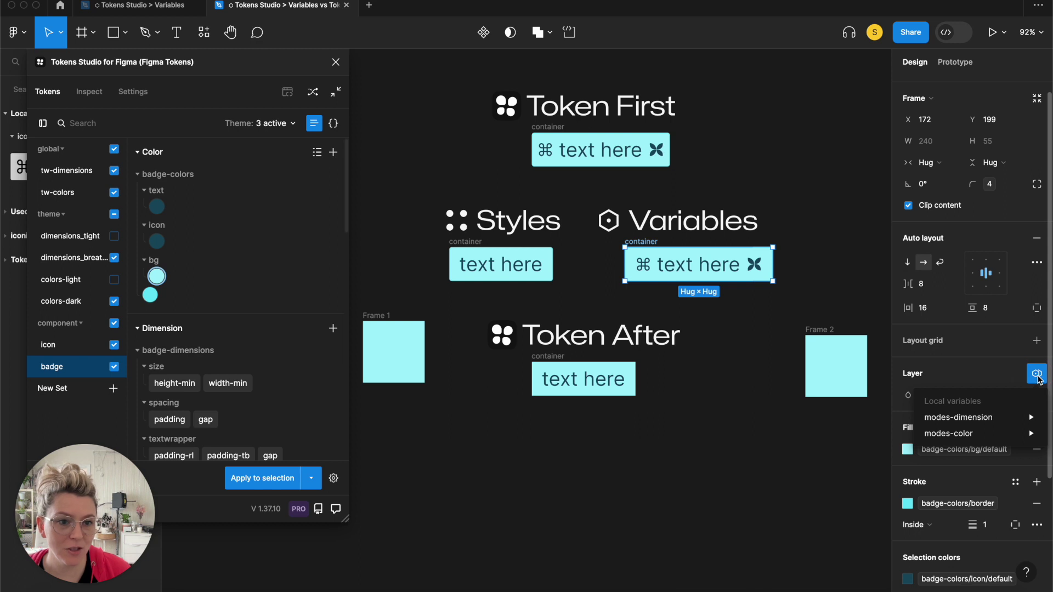
mouse_move(954, 439)
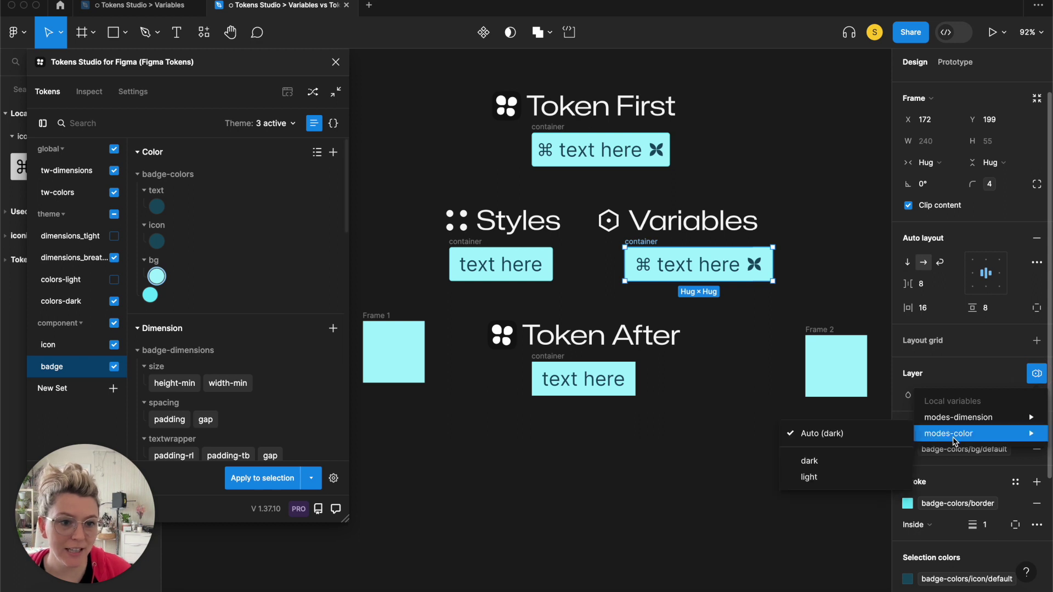
click(817, 467)
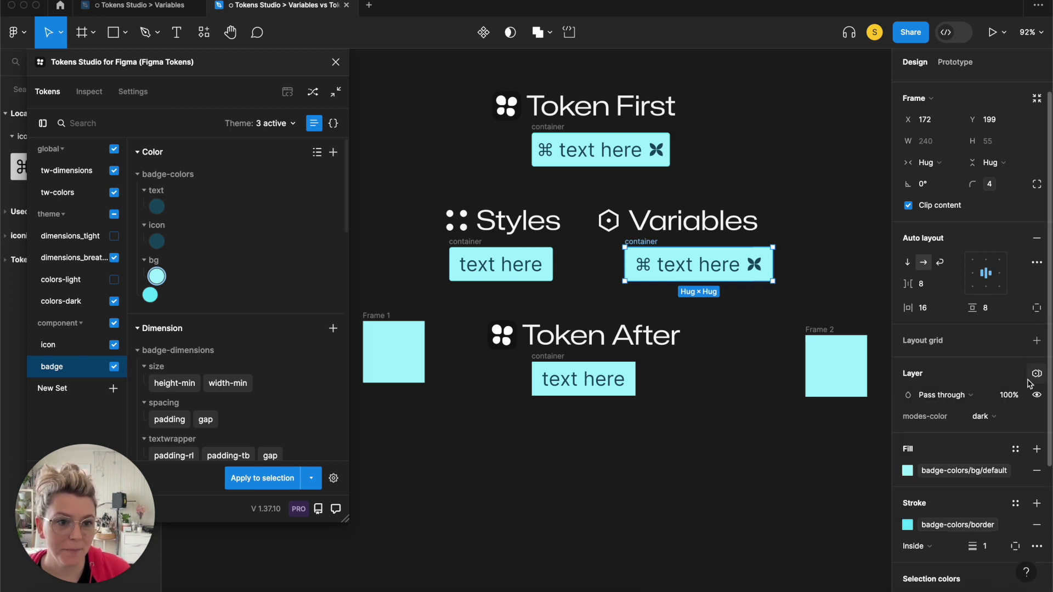
click(991, 420)
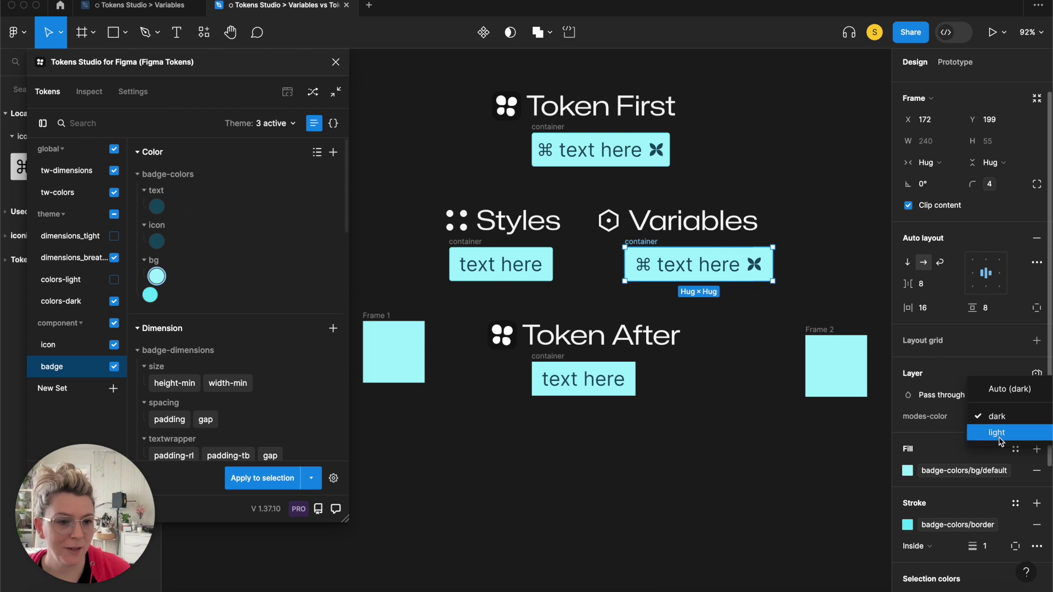
click(997, 432)
Set the modes-color variable mode of Frame 2 to light.
click(823, 343)
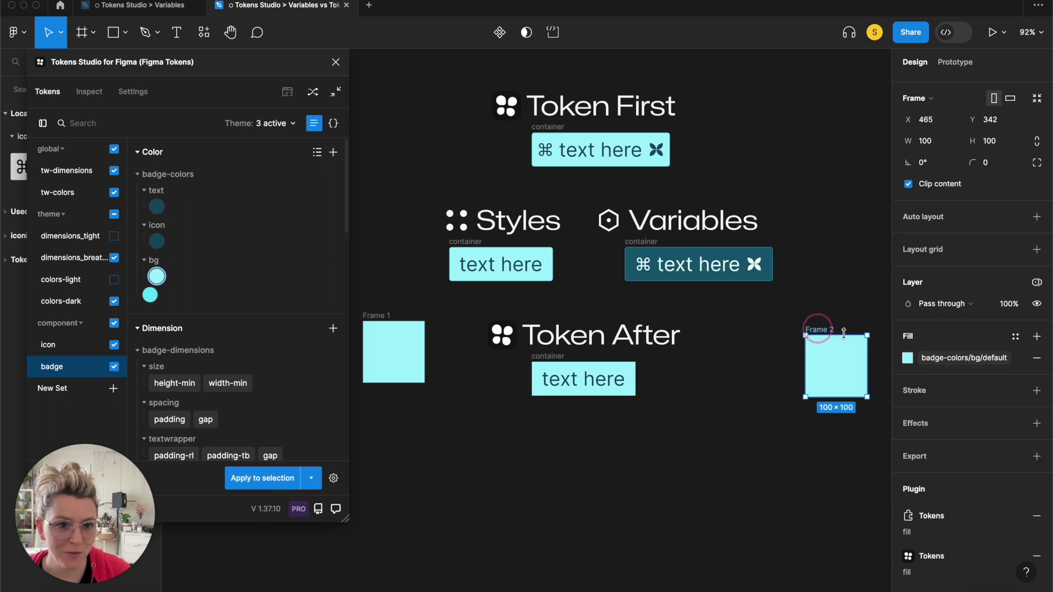
click(1036, 281)
mouse_move(993, 328)
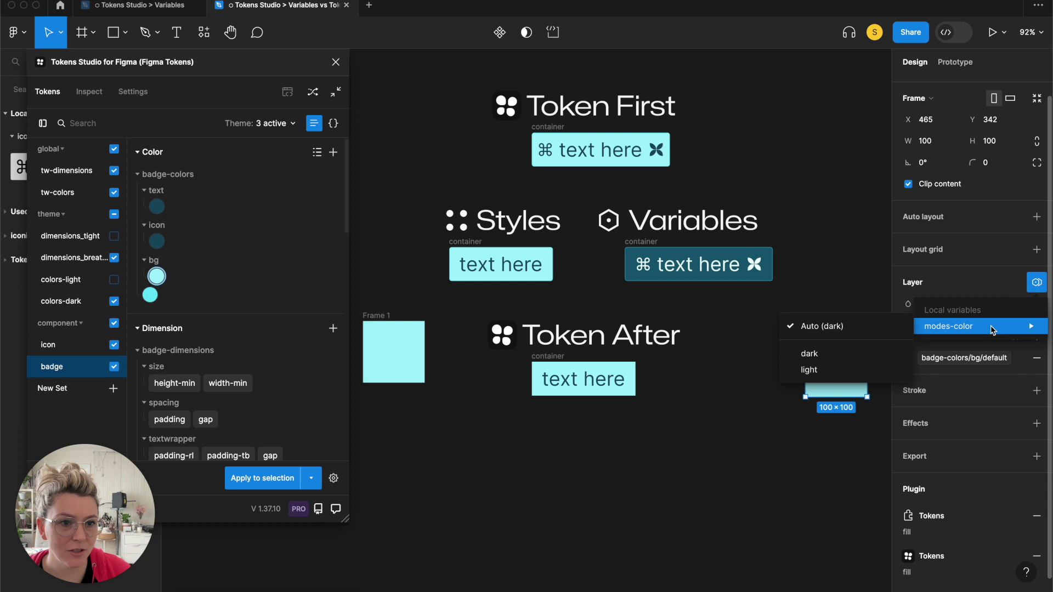
click(810, 370)
click(835, 289)
Set the modes-color variable mode of both the Variables container and Frame 2 to dark.
click(647, 252)
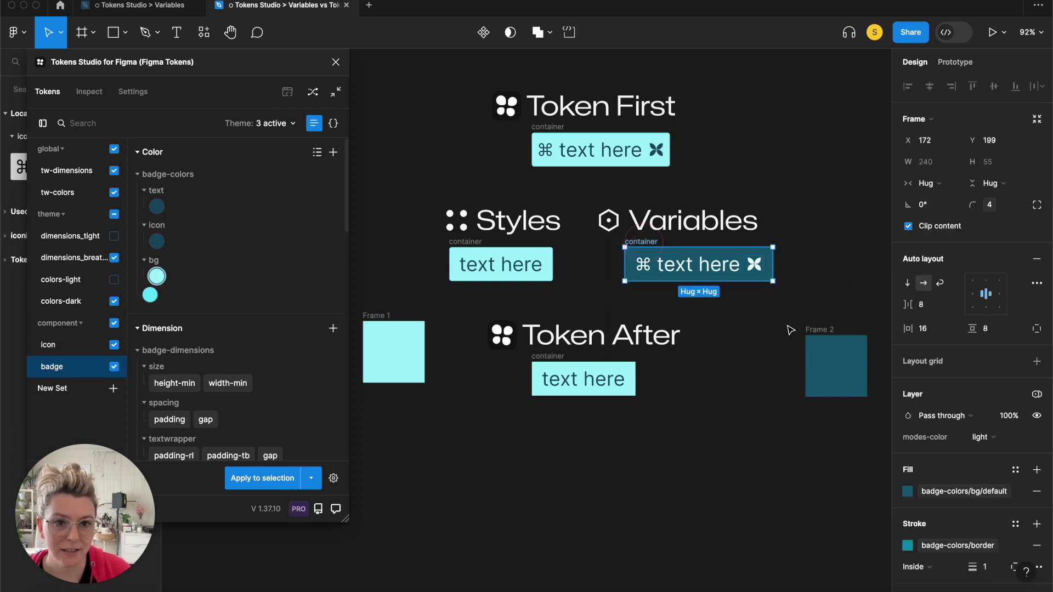
shift+click(861, 353)
click(984, 367)
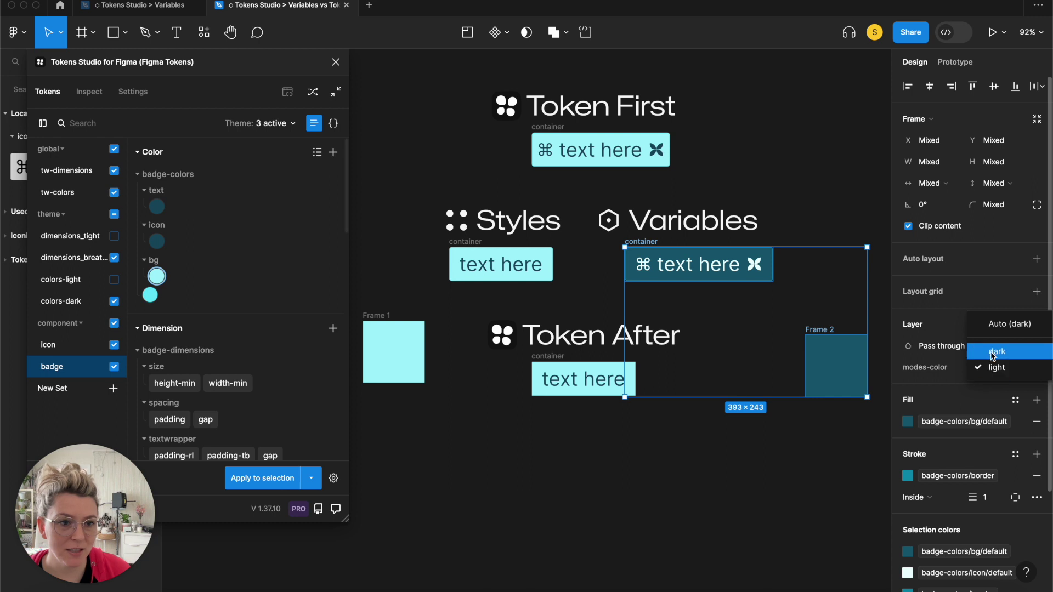
click(992, 347)
click(865, 203)
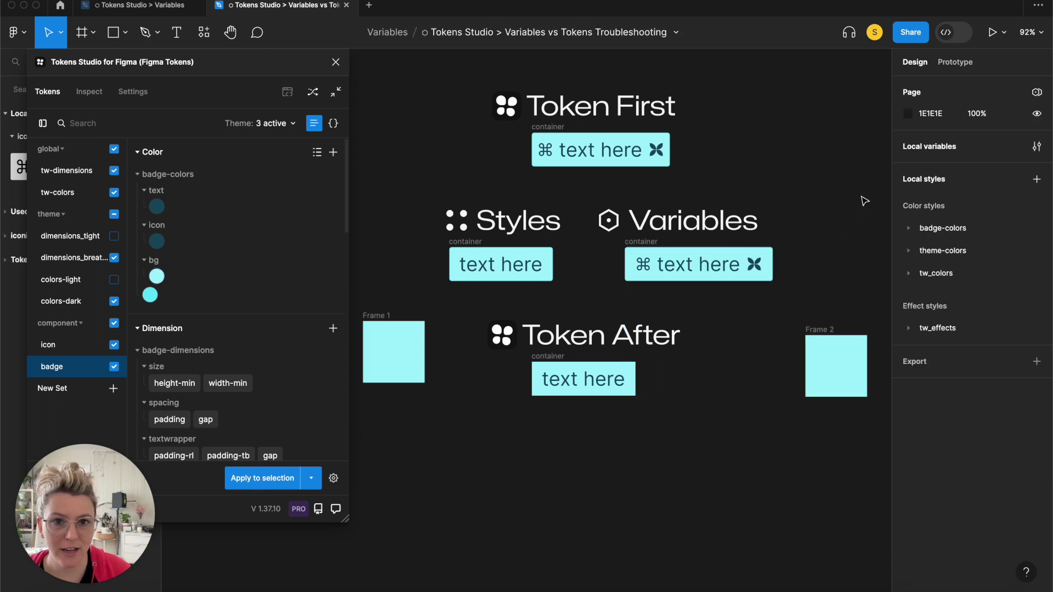
Deactivate the breathe, dark and global all themes so that no theme is active.
scroll(856, 188, down, 3)
scroll(857, 189, left, 2)
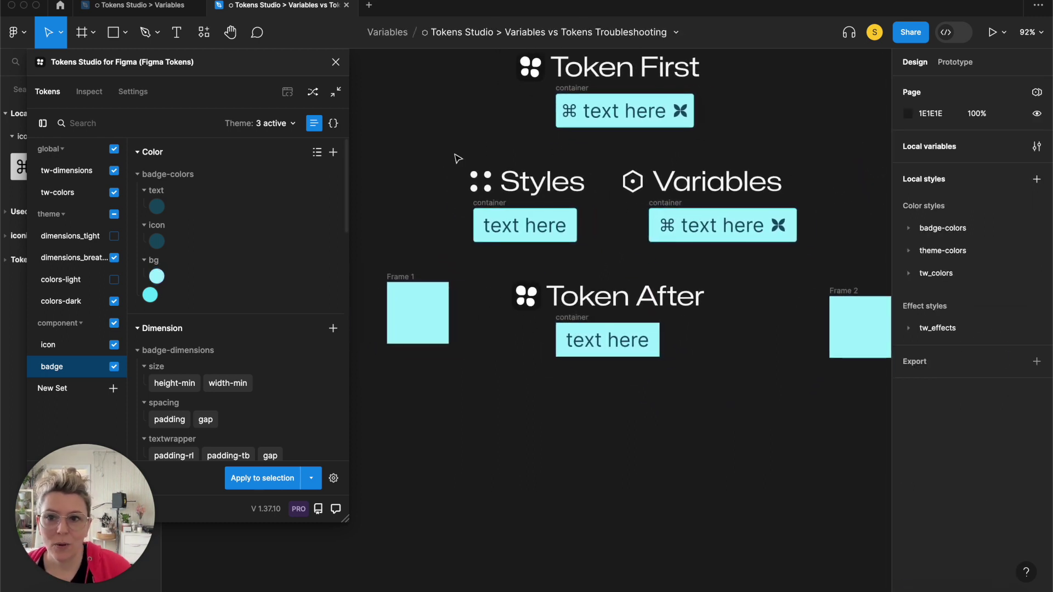
click(275, 122)
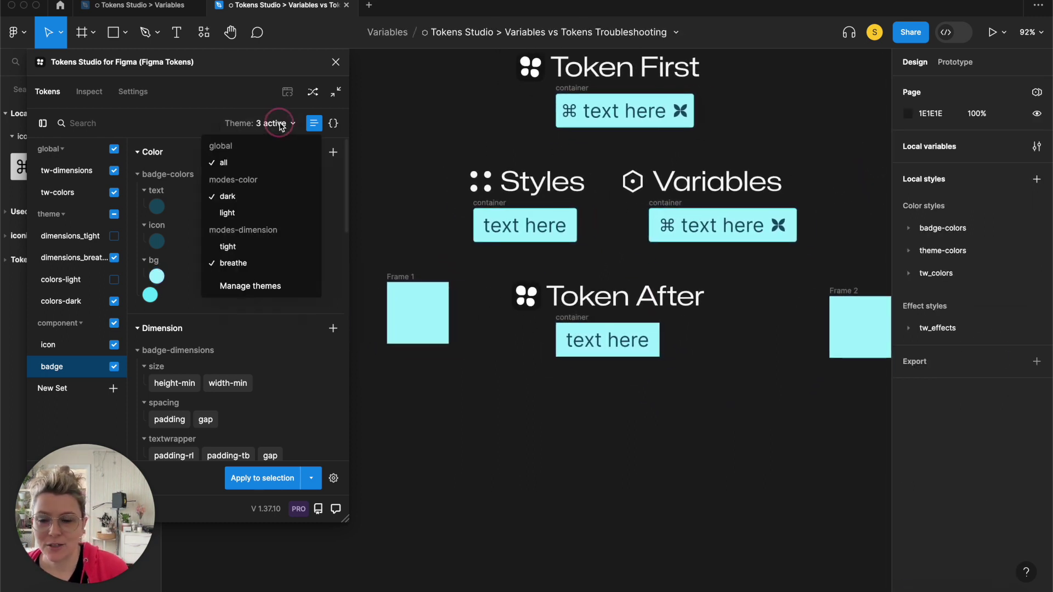
click(244, 268)
click(274, 124)
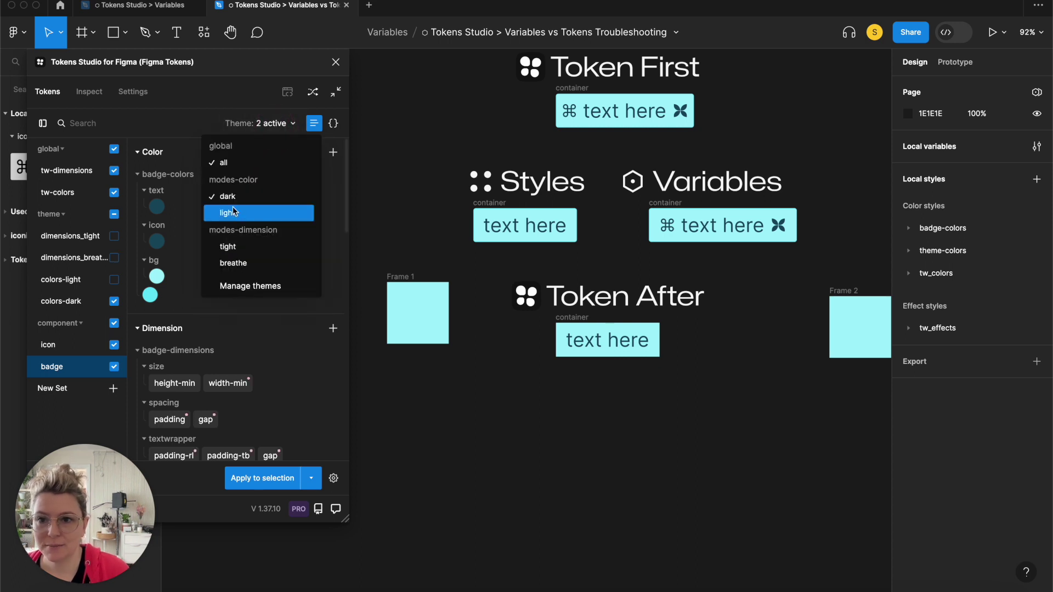
click(276, 131)
click(274, 124)
click(224, 162)
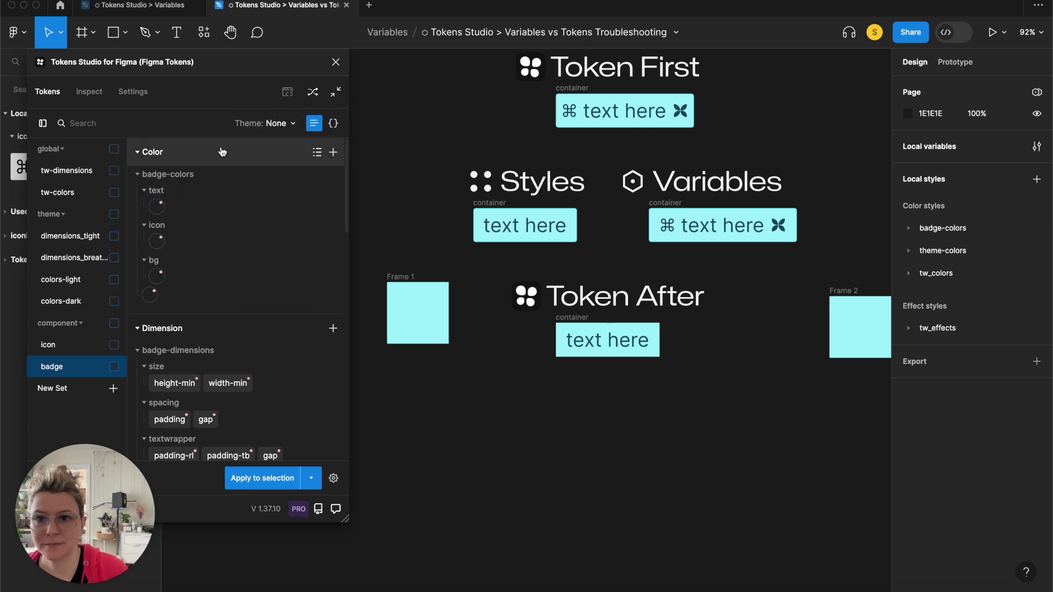
click(206, 117)
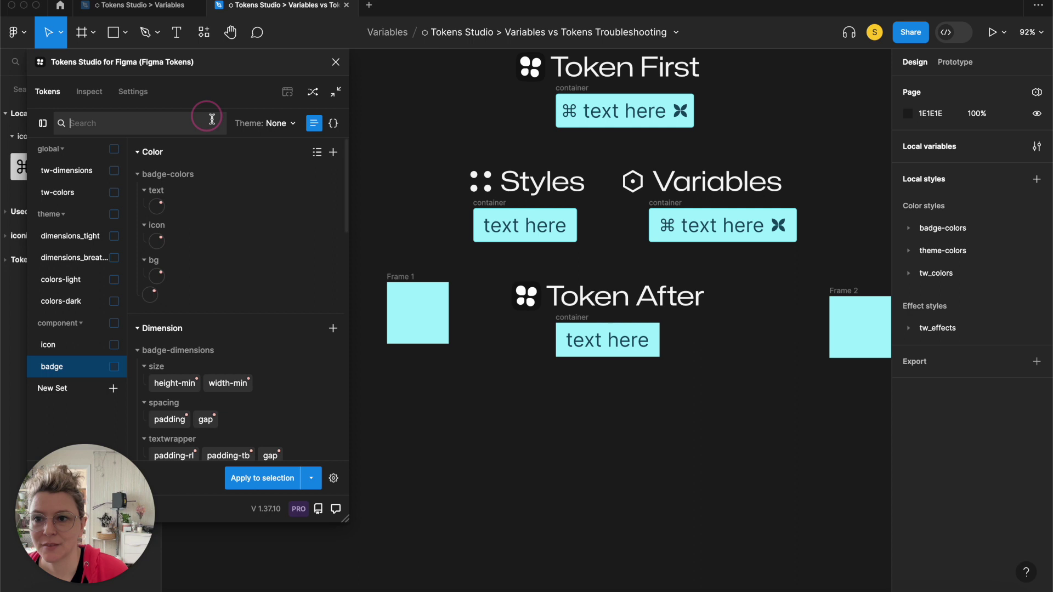
Activate the token sets tw-dimensions, tw-colors, the breathe dimensions set, badge, icon and colors-dark.
click(114, 170)
click(114, 192)
click(114, 257)
click(114, 366)
click(114, 345)
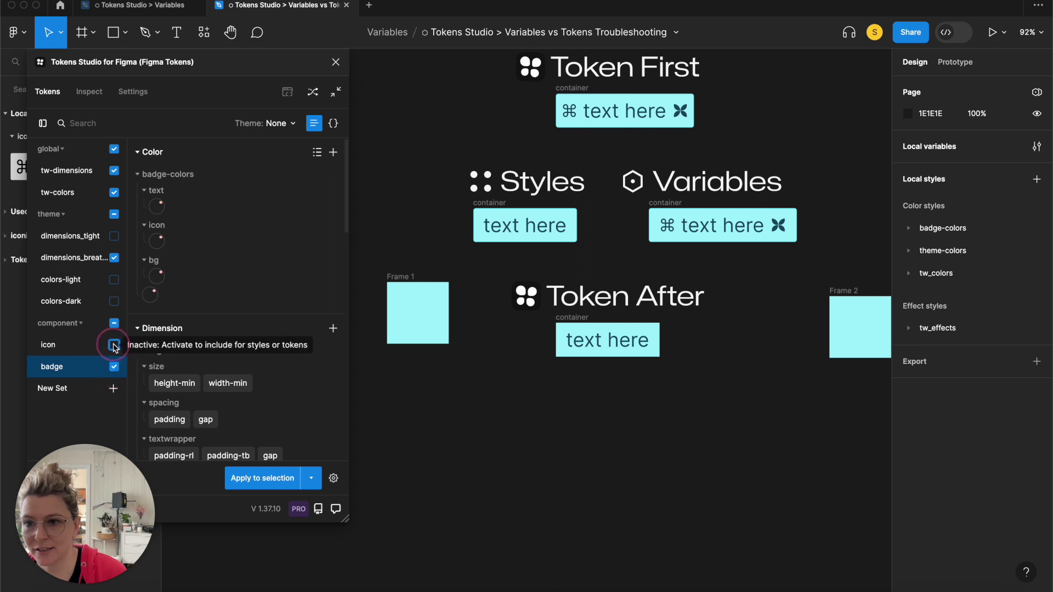
click(114, 301)
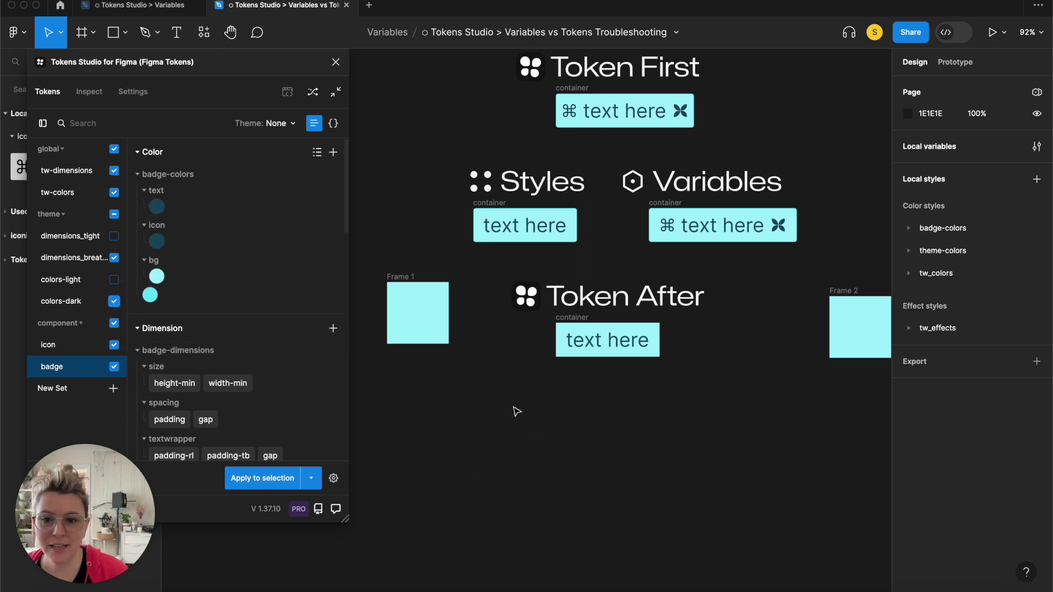
Select all sample containers and frames, and replace the active colors-dark token set with colors-light.
scroll(493, 404, down, 2)
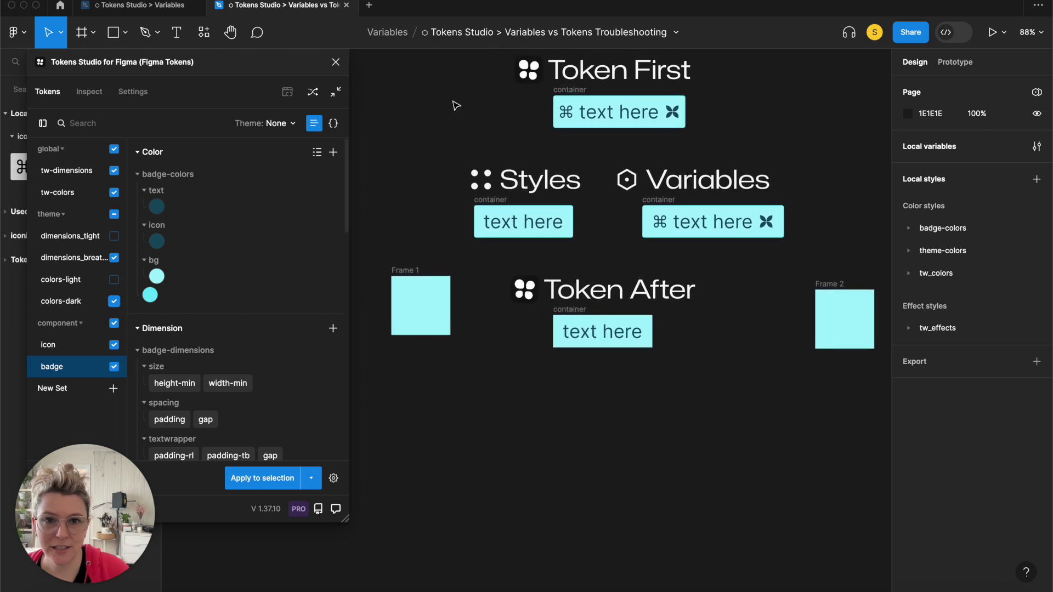
drag(359, 50, 872, 419)
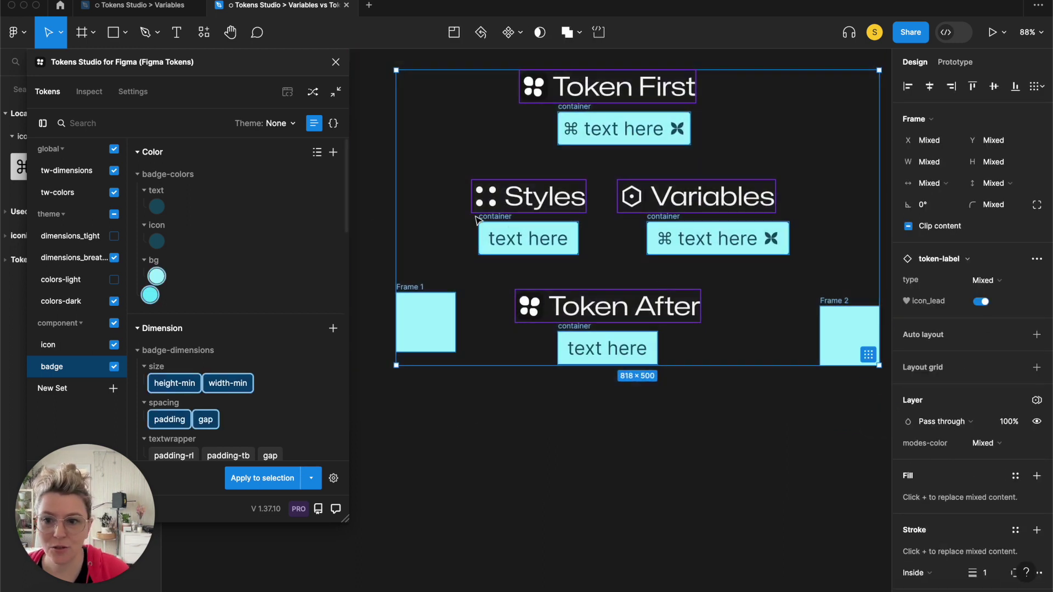
click(114, 279)
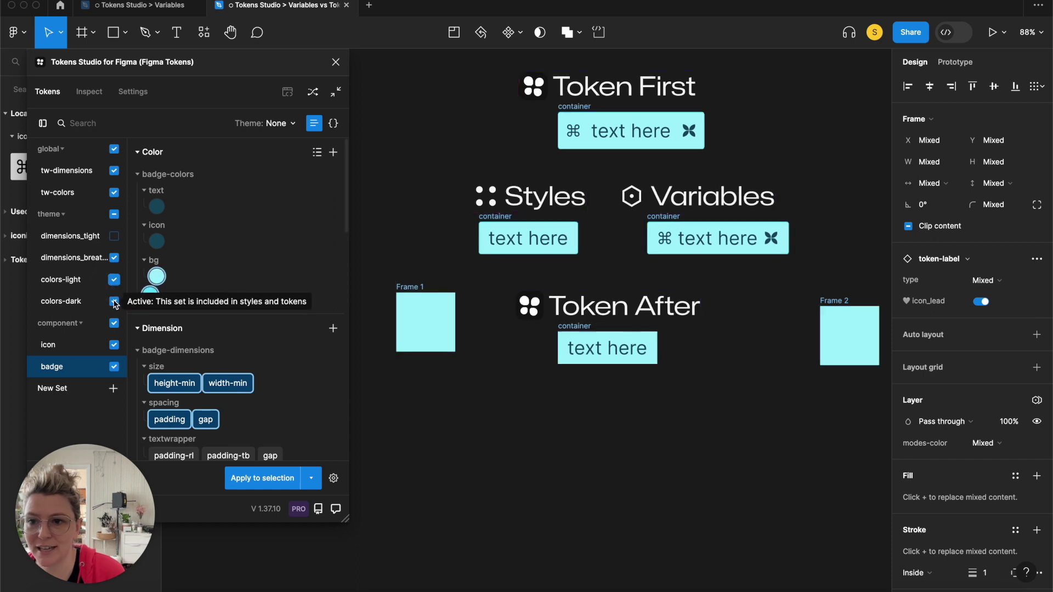
click(114, 303)
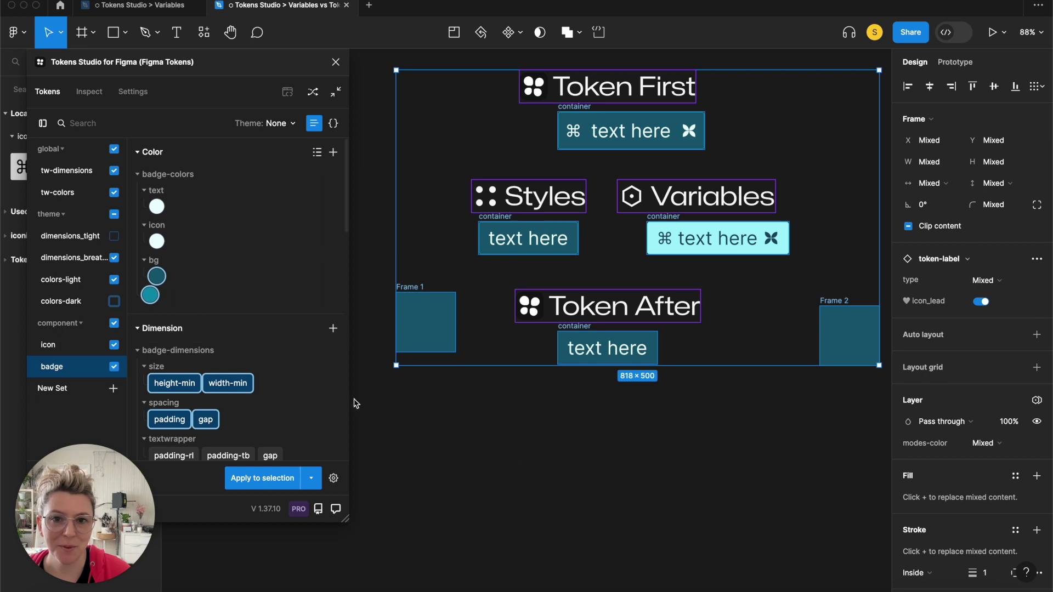
Switch the active color token set to colors-dark and back to colors-light to compare the samples, and deselect them.
click(114, 301)
click(114, 281)
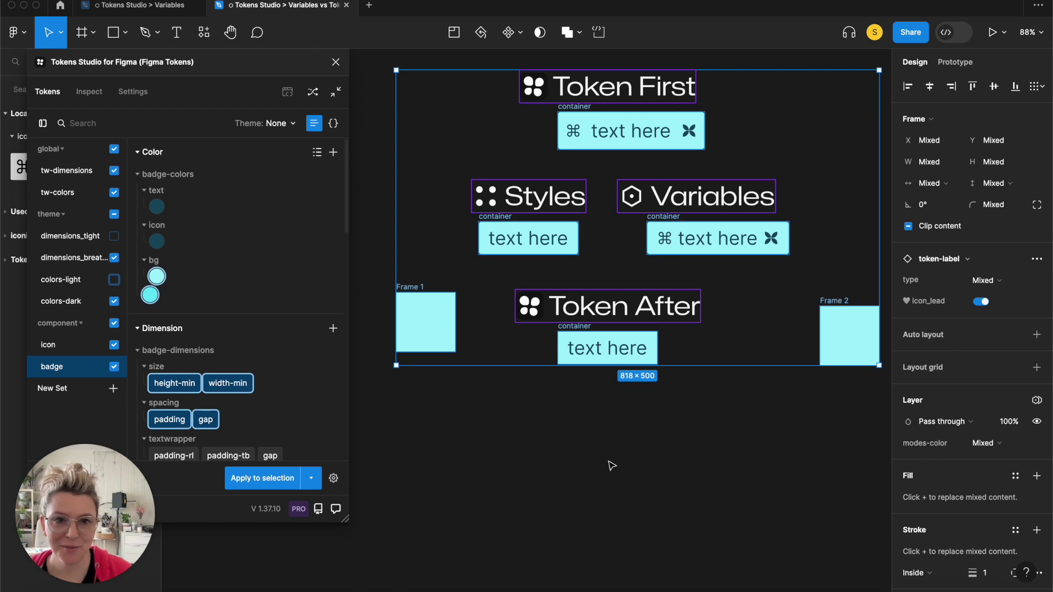
click(114, 280)
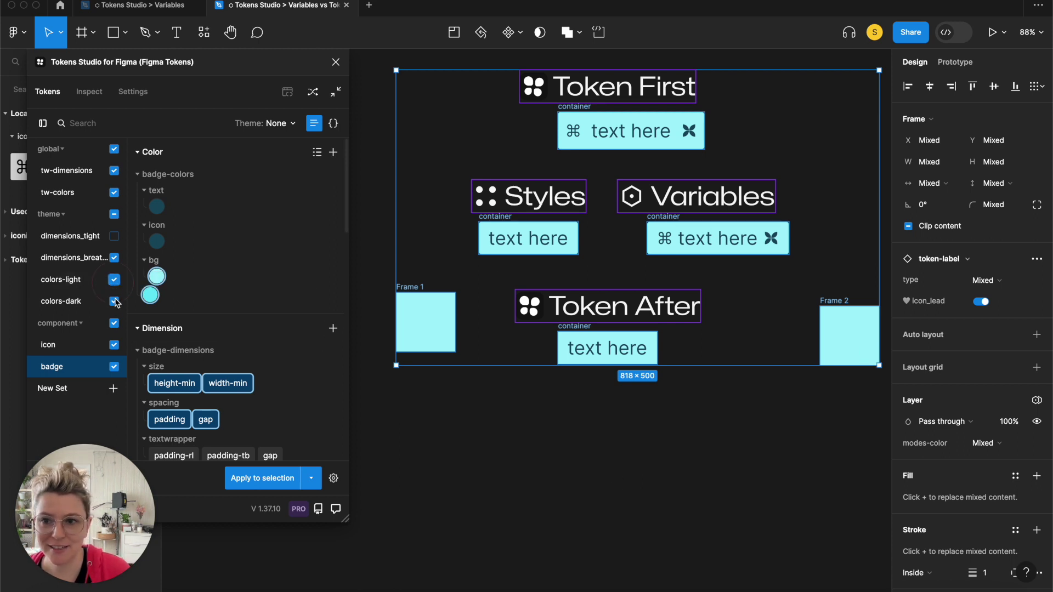
click(115, 302)
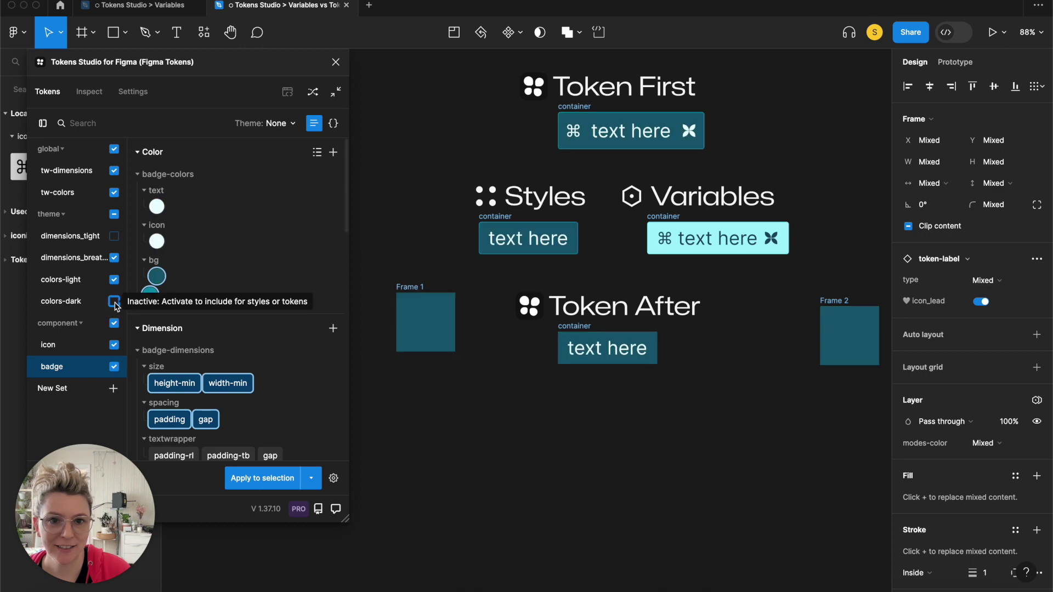
click(572, 441)
Delete the local variable collections, including global, modes-color and modes-dimension.
scroll(569, 443, up, 1)
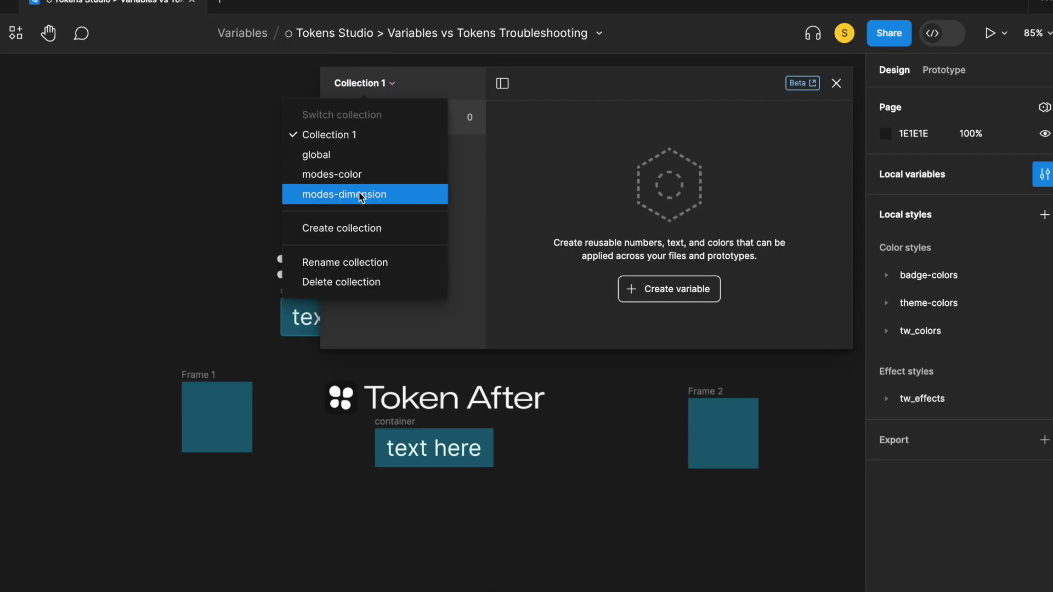
click(474, 164)
click(357, 70)
click(324, 142)
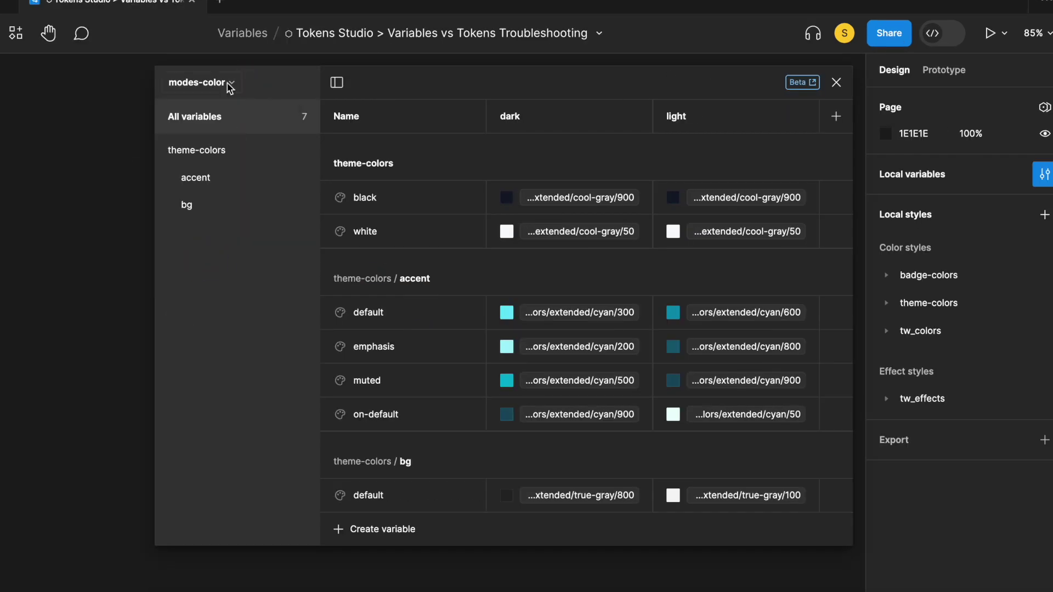
click(349, 70)
click(315, 128)
click(357, 81)
click(341, 165)
Delete all local styles: the badge-colors, theme-colors and tw_colors color folders and the tw_effects effect folder.
right_click(921, 276)
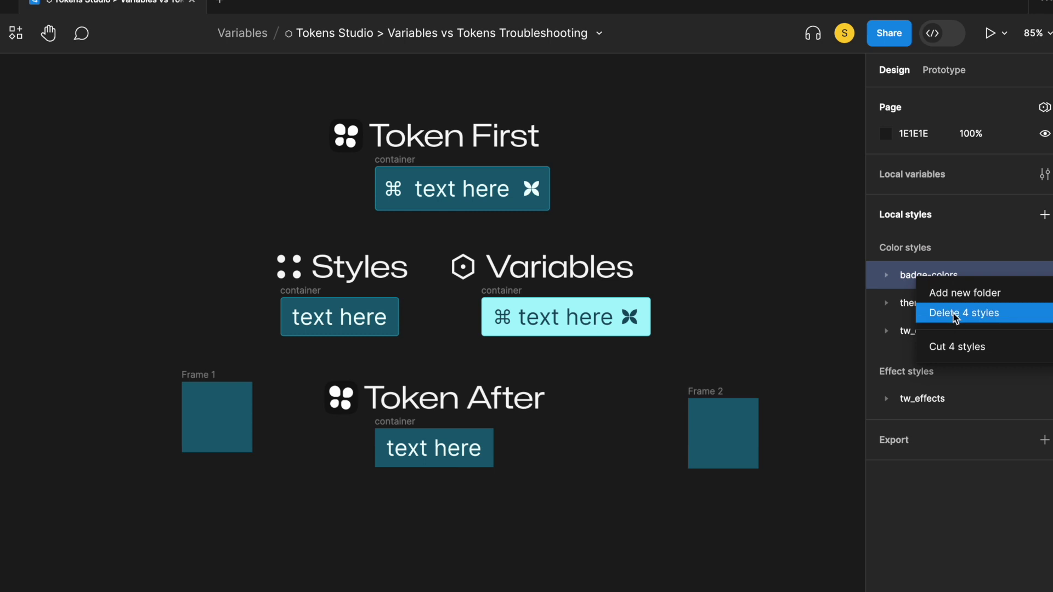
click(944, 309)
click(921, 274)
key(Delete)
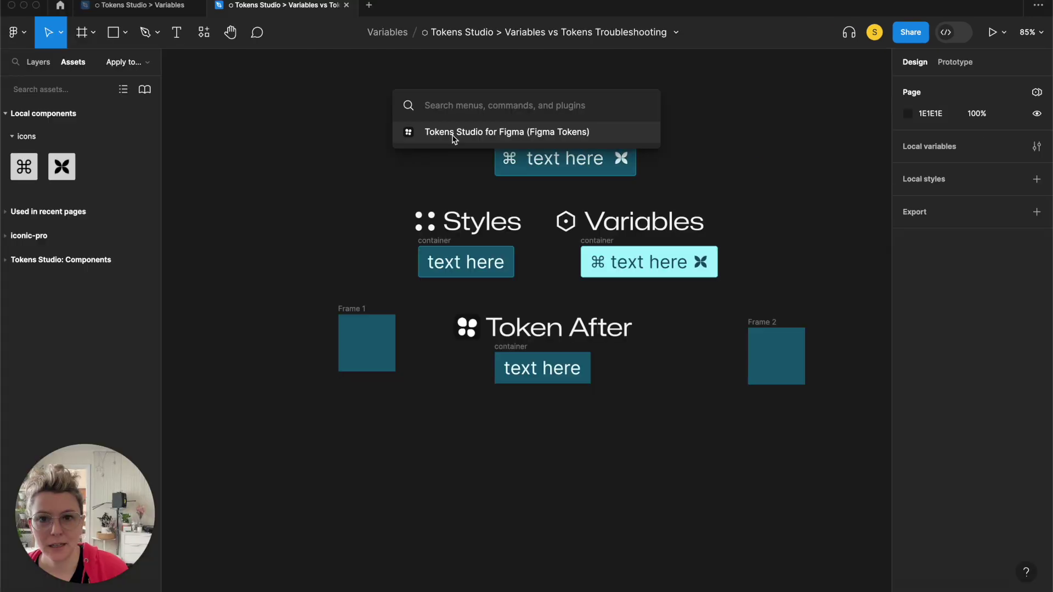
Reopen the Tokens Studio plugin and open the styles and variables attached to the global theme all.
key(Return)
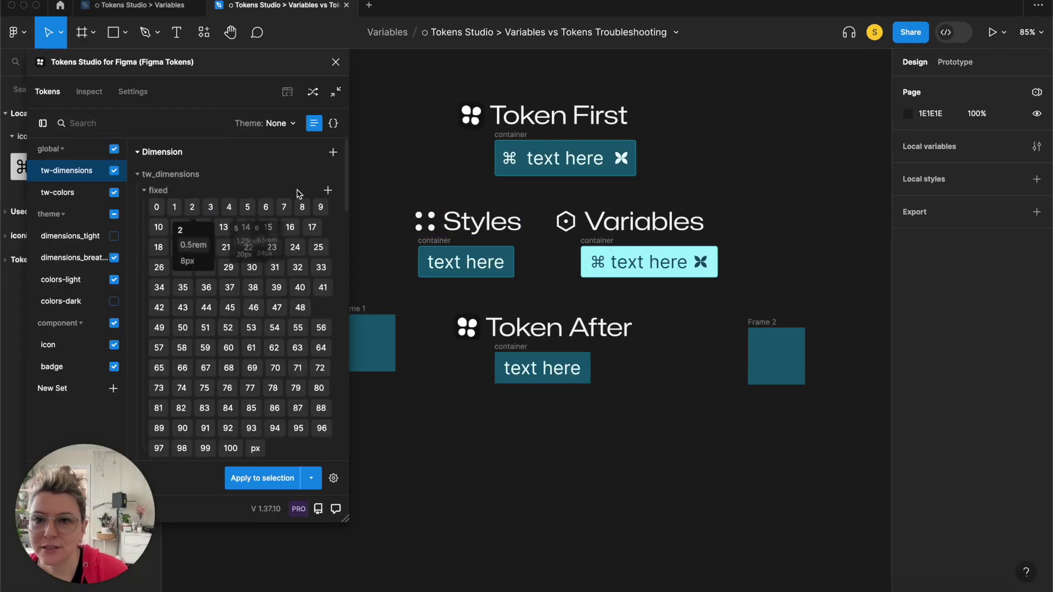
click(286, 123)
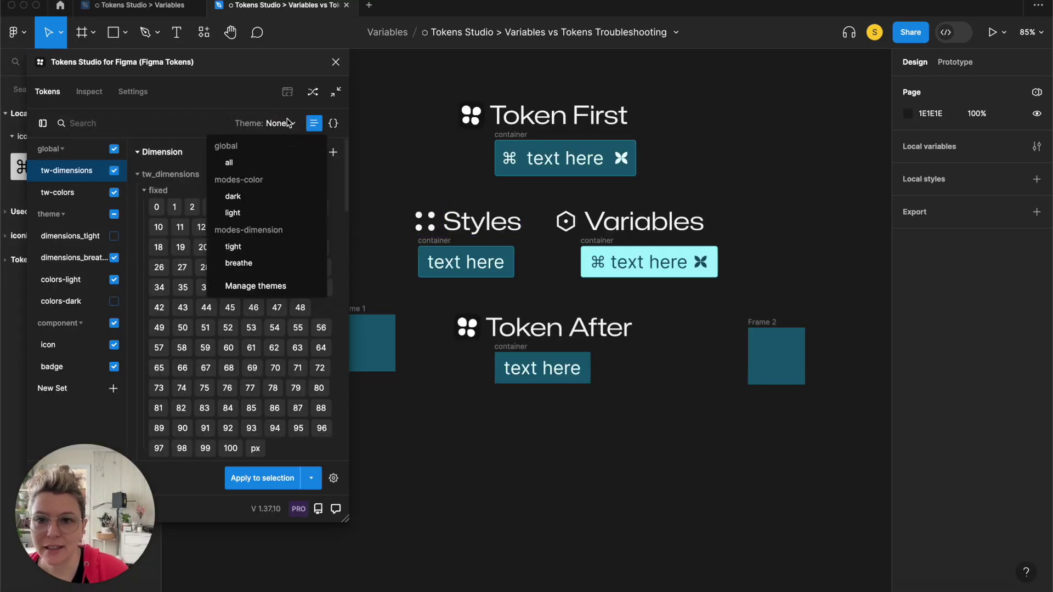
click(276, 291)
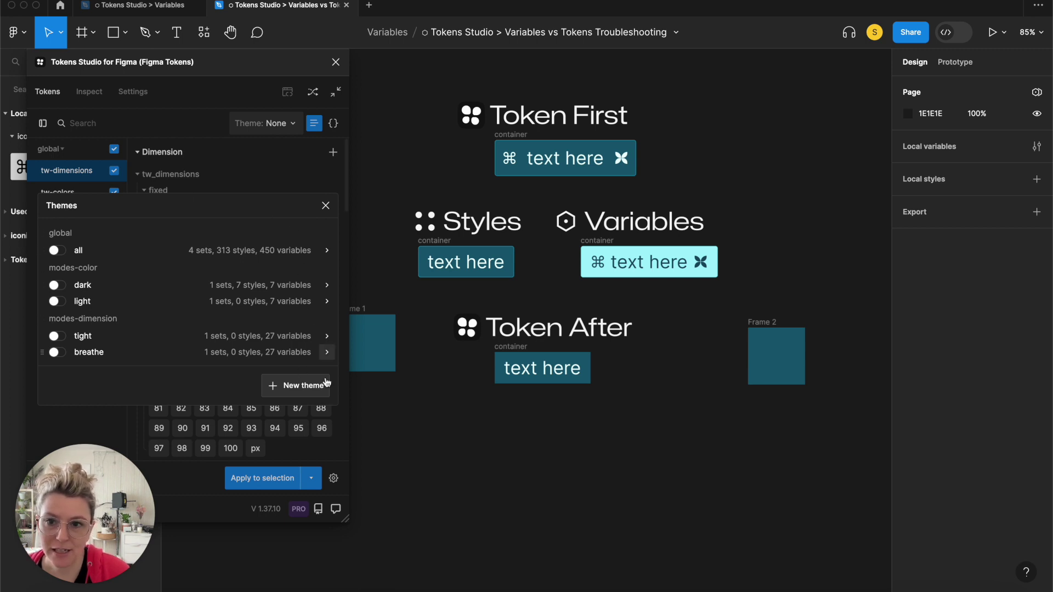
click(325, 250)
click(324, 252)
click(219, 239)
click(285, 194)
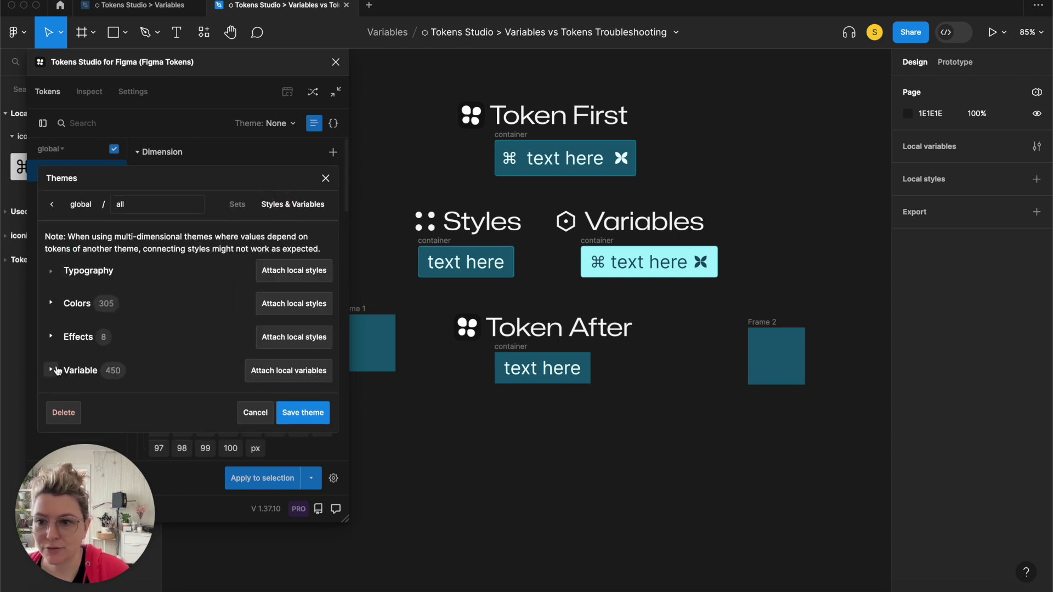
Detach all variables and color styles from the global theme all, and the variables from the modes-color theme light.
click(51, 370)
click(69, 320)
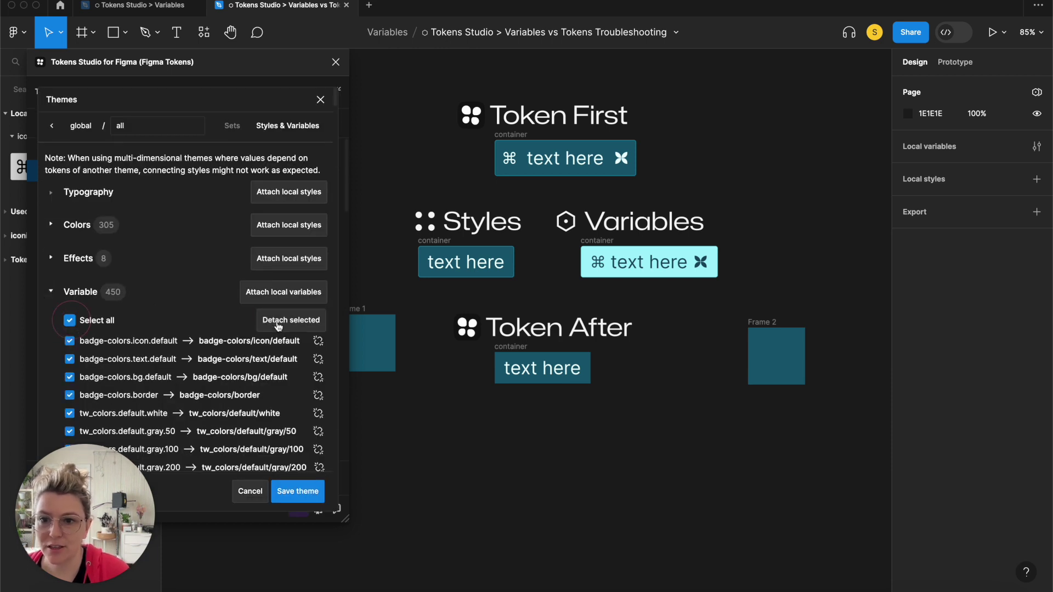
click(295, 321)
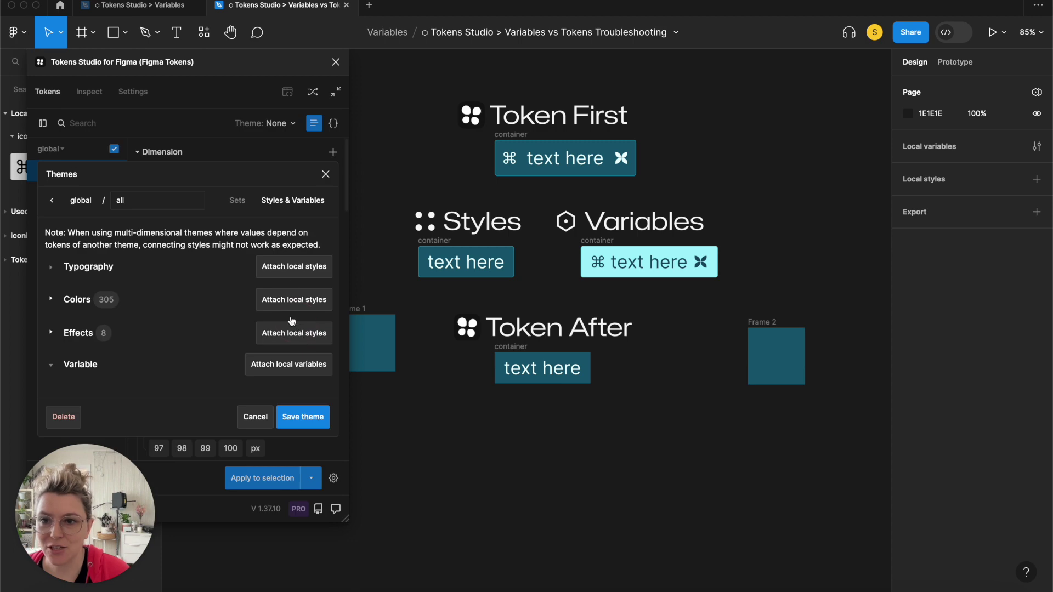
click(51, 299)
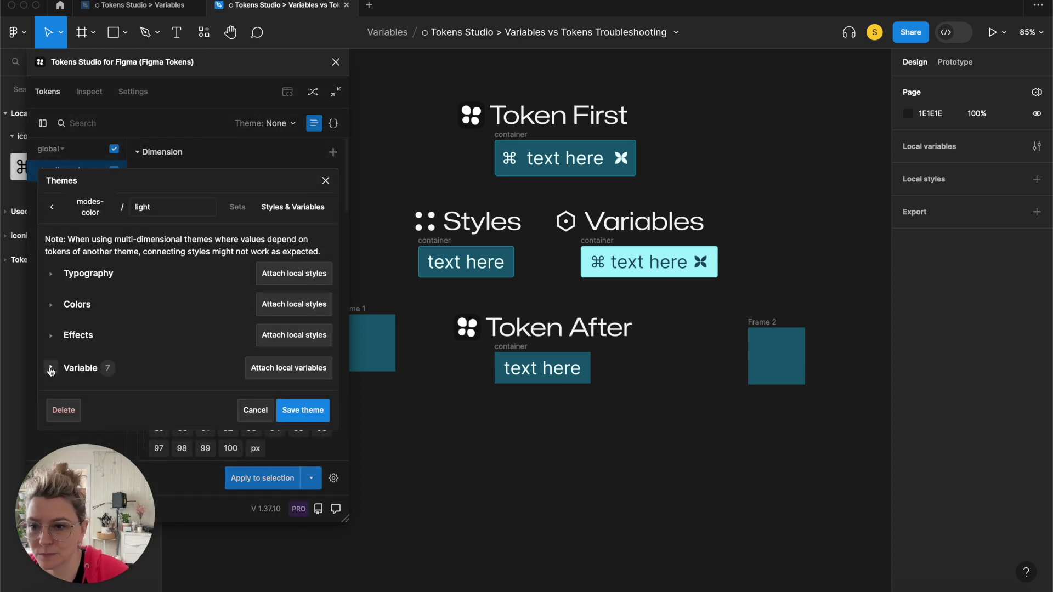
click(50, 366)
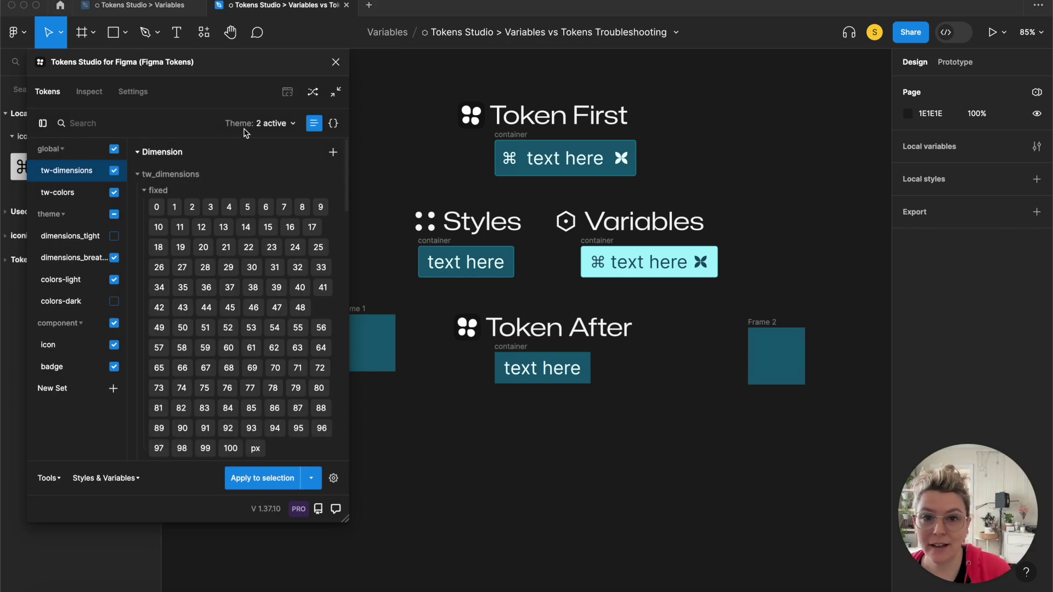
Review the styles and variables still attached to each theme in the theme manager.
click(287, 124)
click(270, 293)
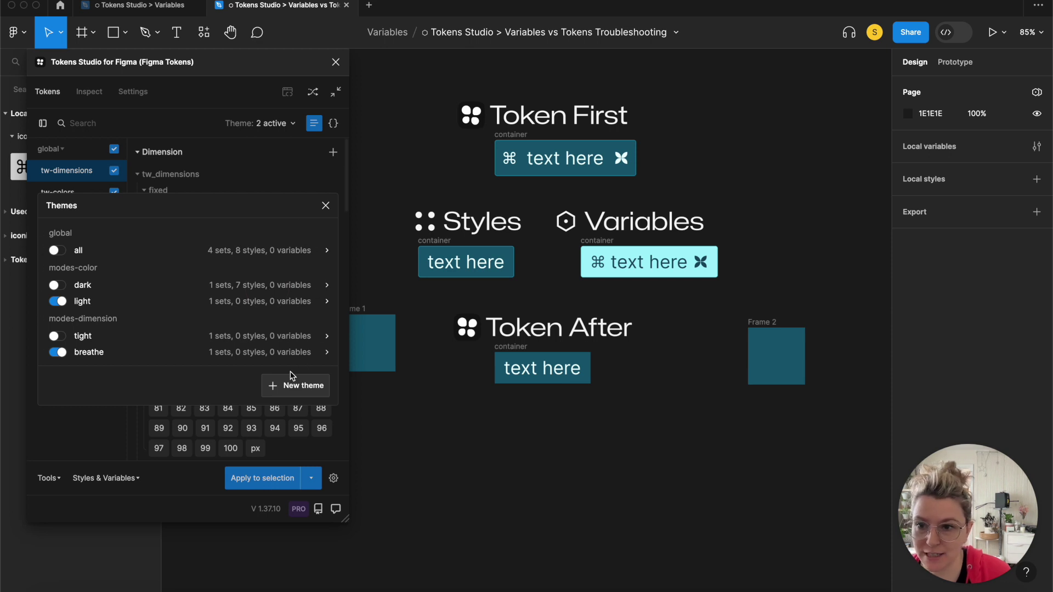
click(325, 205)
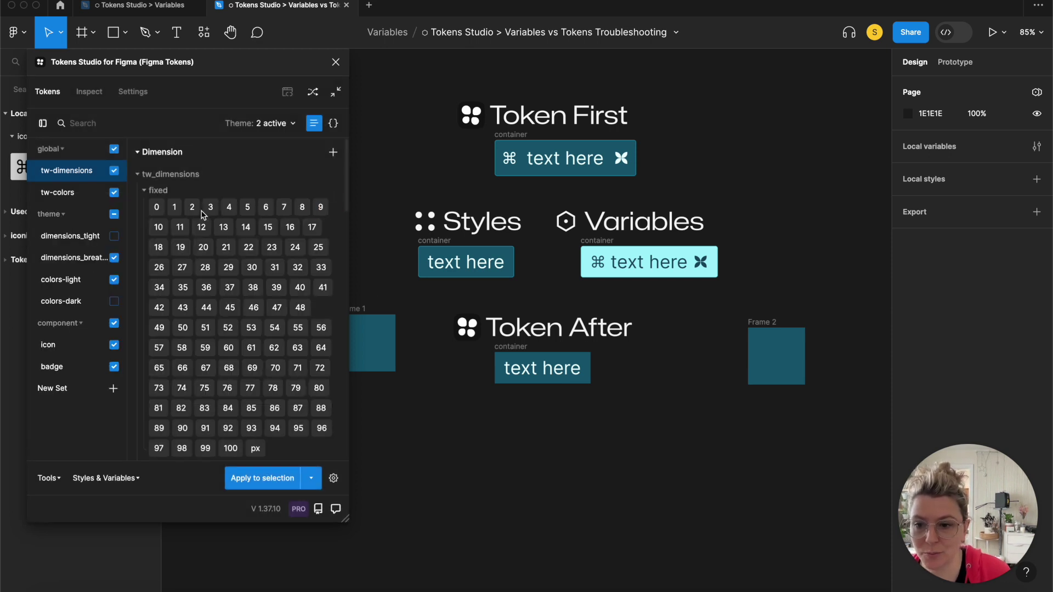
Sync variables with both Remove variables without connection and Rename variables enabled.
click(135, 480)
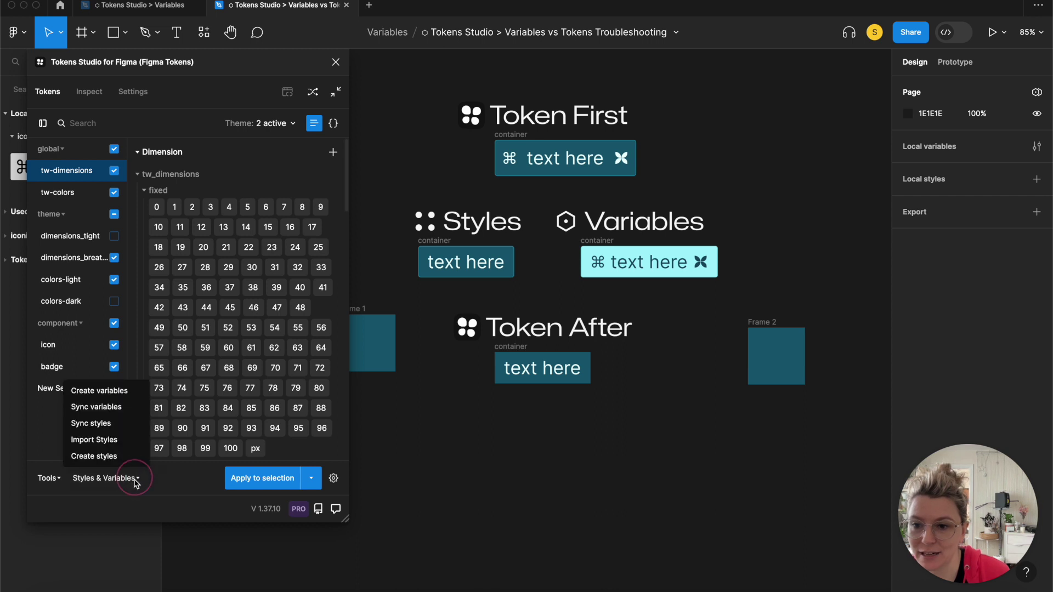
click(119, 407)
click(59, 297)
click(59, 309)
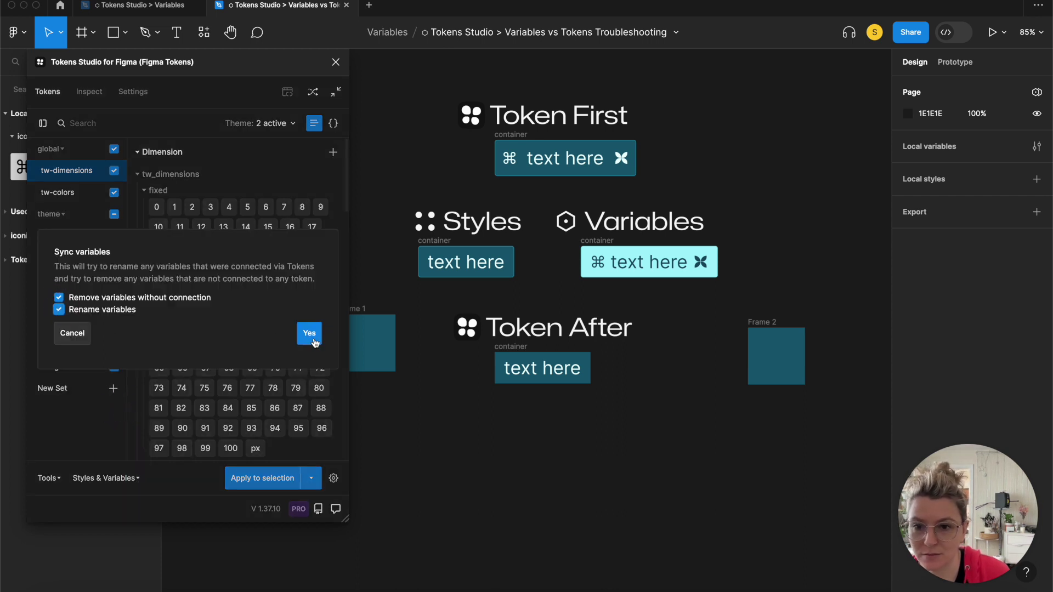
click(311, 336)
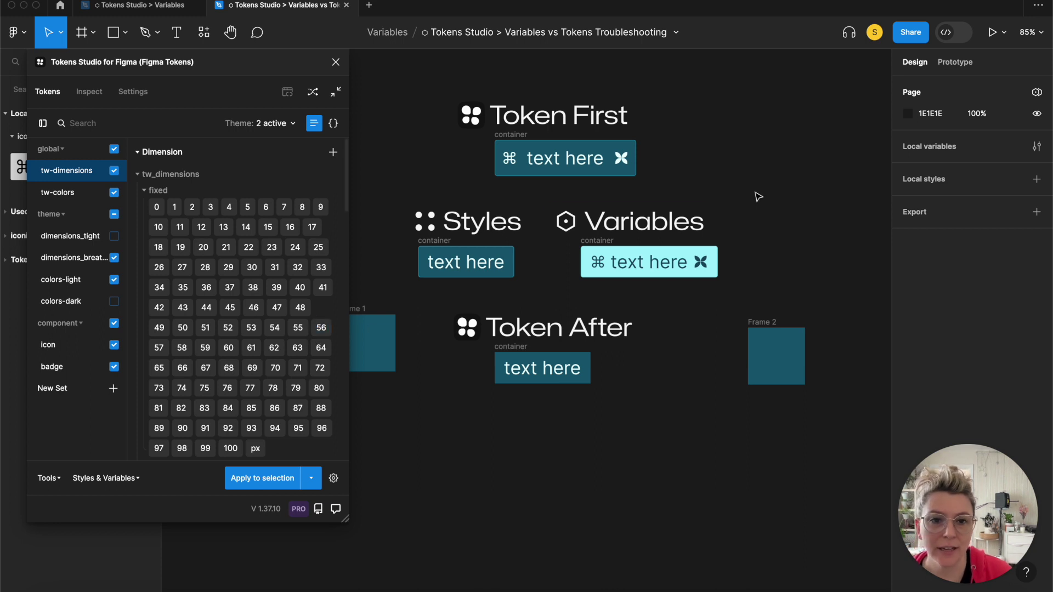
Inspect the fill, stroke and selection colors of the Token First, Styles, Variables and Token After containers.
click(510, 136)
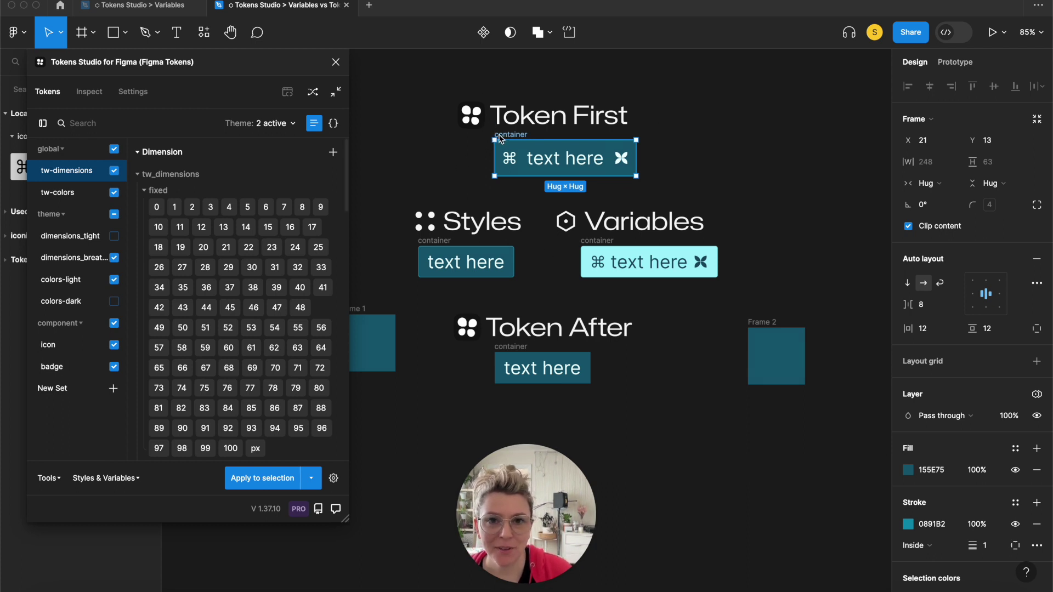
scroll(958, 202, down, 5)
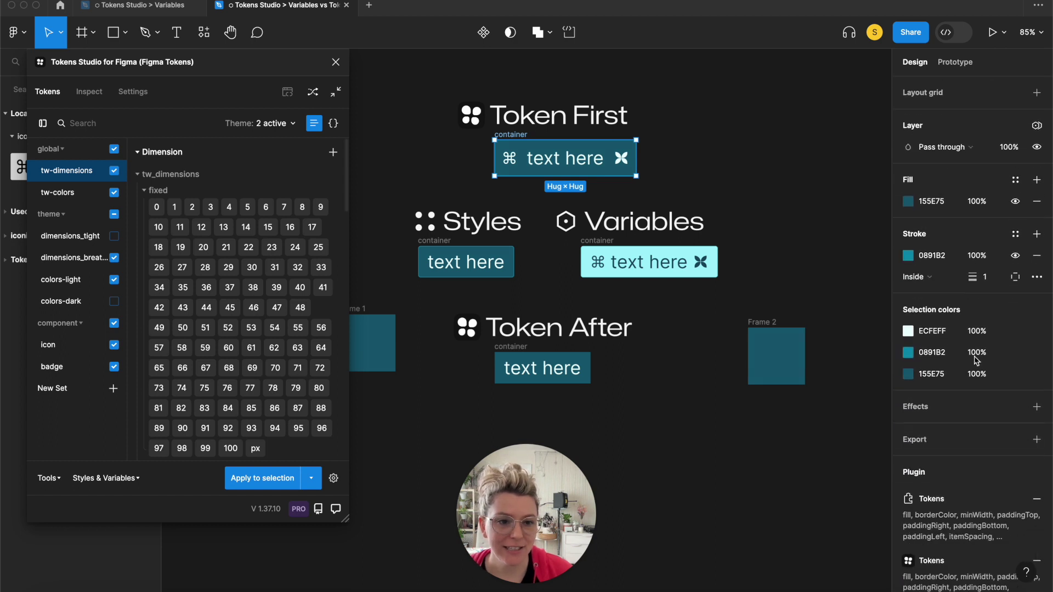
scroll(932, 285, up, 5)
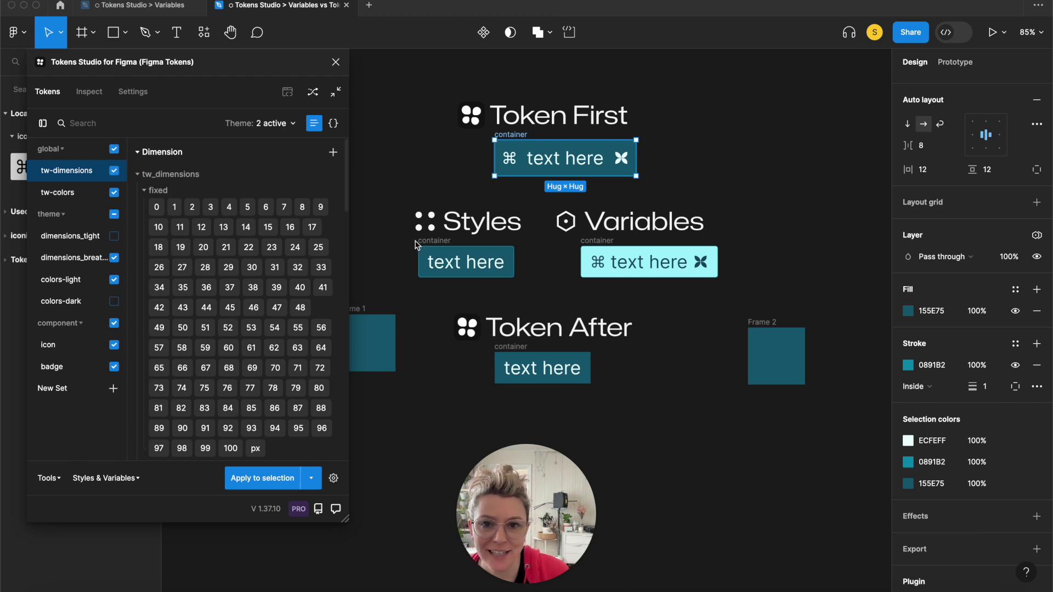
click(439, 244)
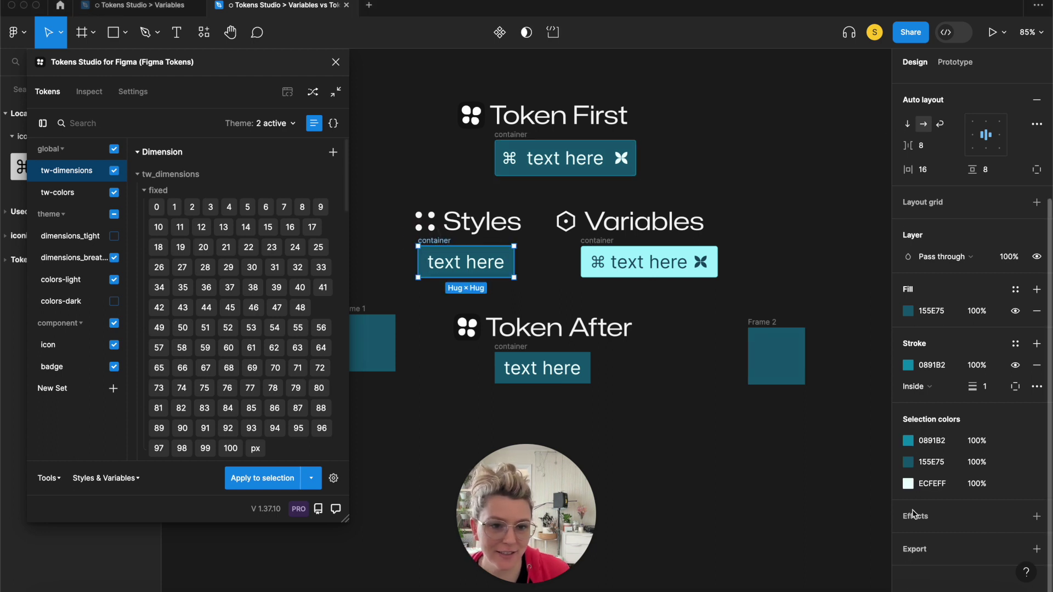
click(598, 246)
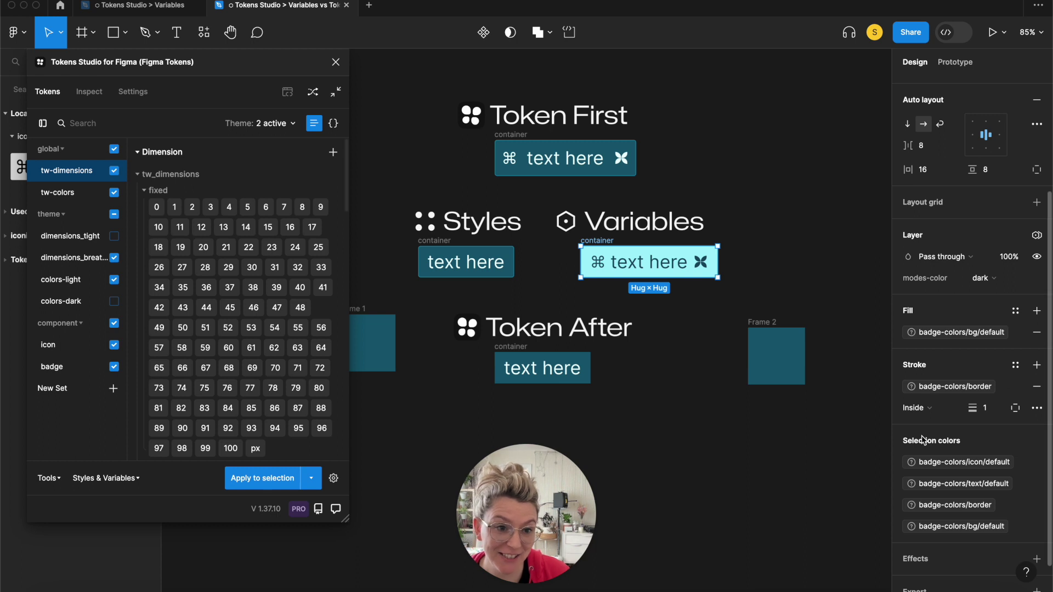
click(513, 353)
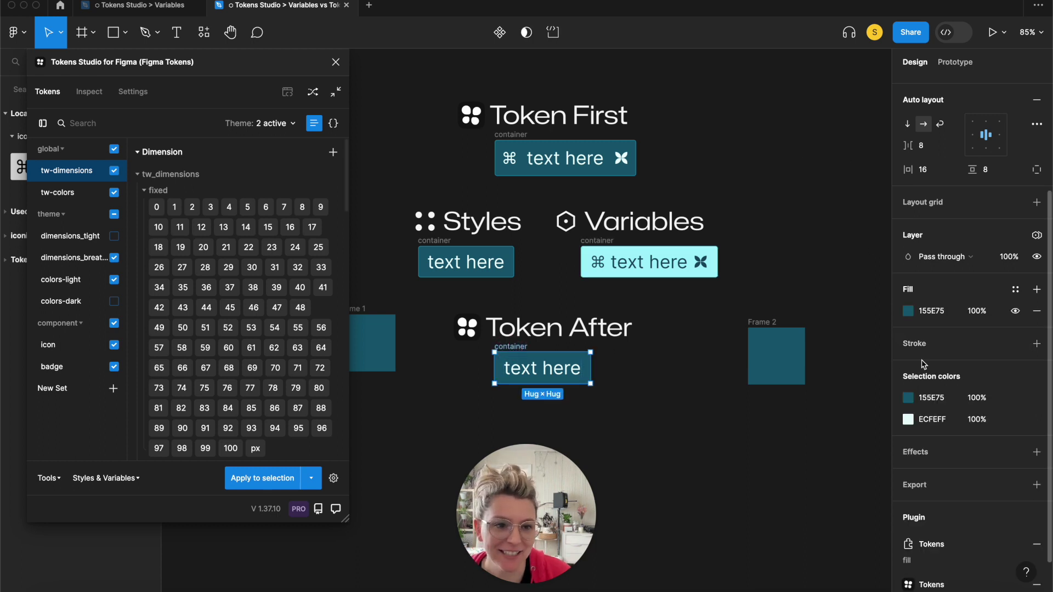
click(756, 211)
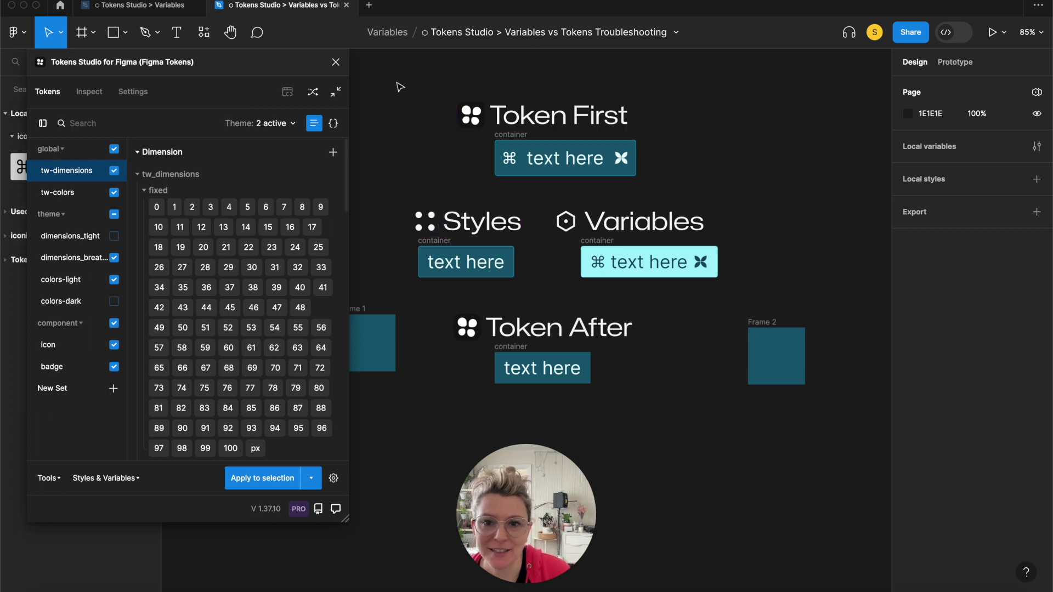
Select all example frames and labels on the canvas, and activate the modes-color theme dark and the global theme all.
scroll(400, 86, left, 2)
scroll(400, 87, down, 1)
drag(372, 71, 862, 435)
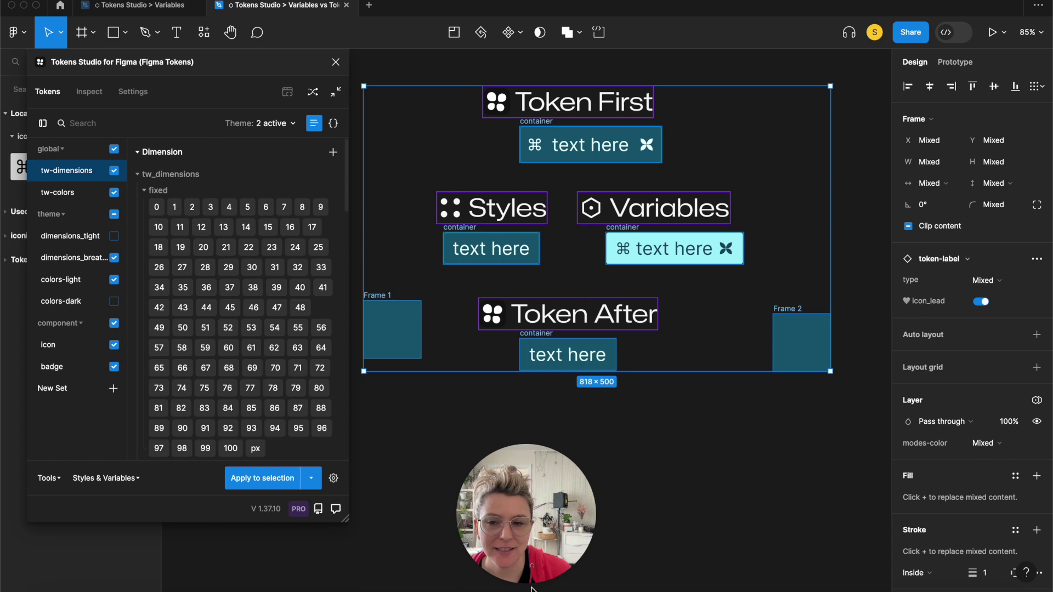
click(280, 125)
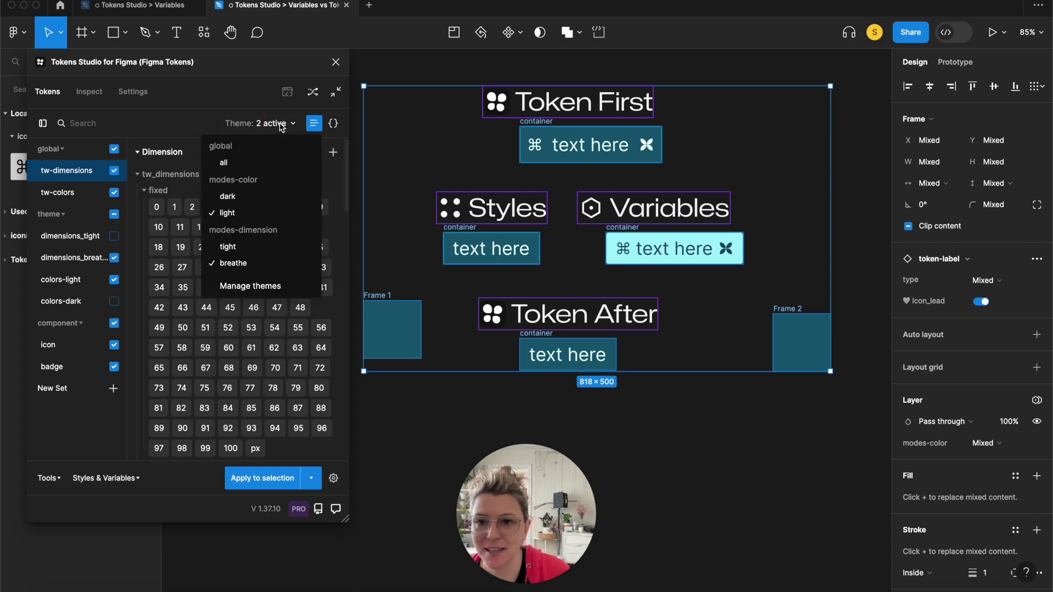
click(242, 196)
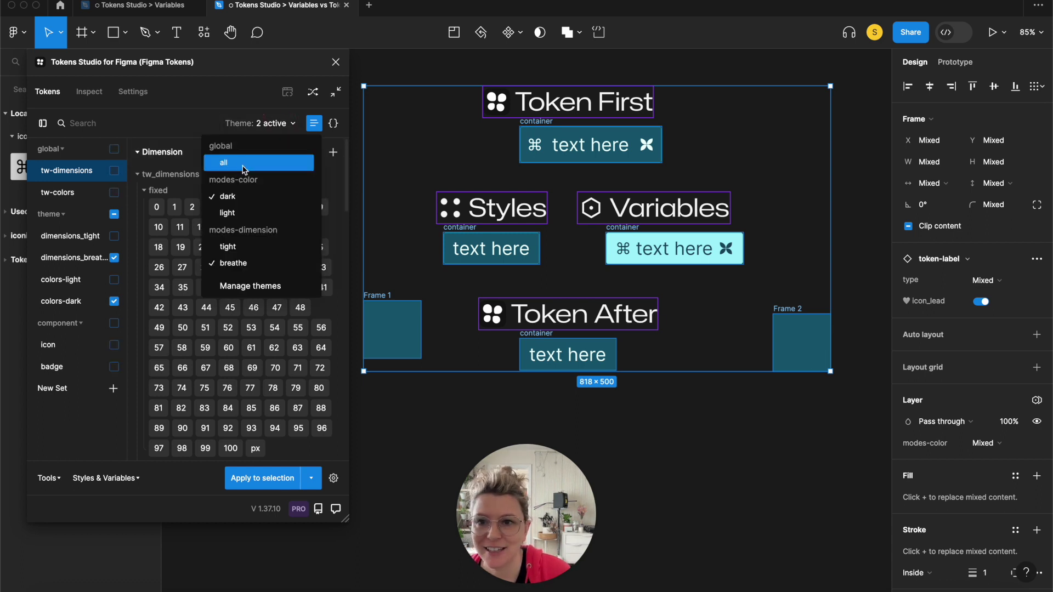
click(252, 162)
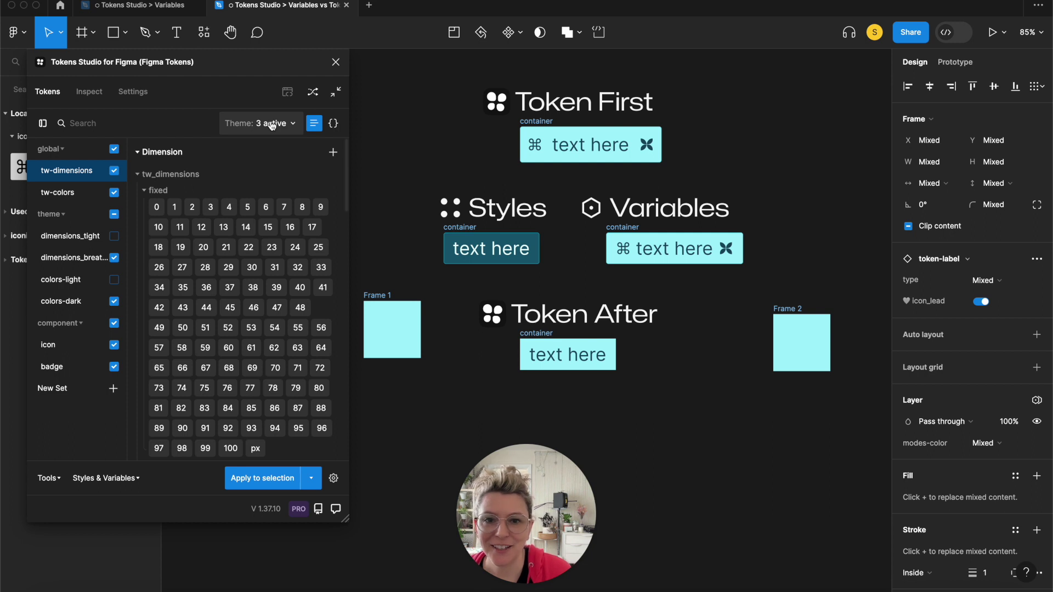
Switch the modes-color theme to light and back to dark to compare how the selected examples respond.
click(272, 125)
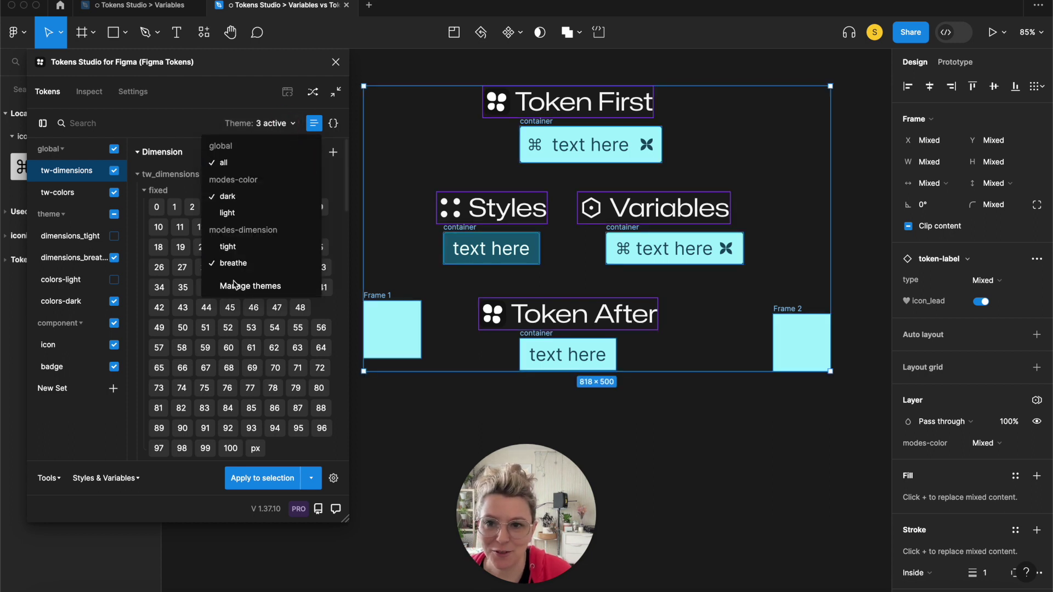
click(236, 214)
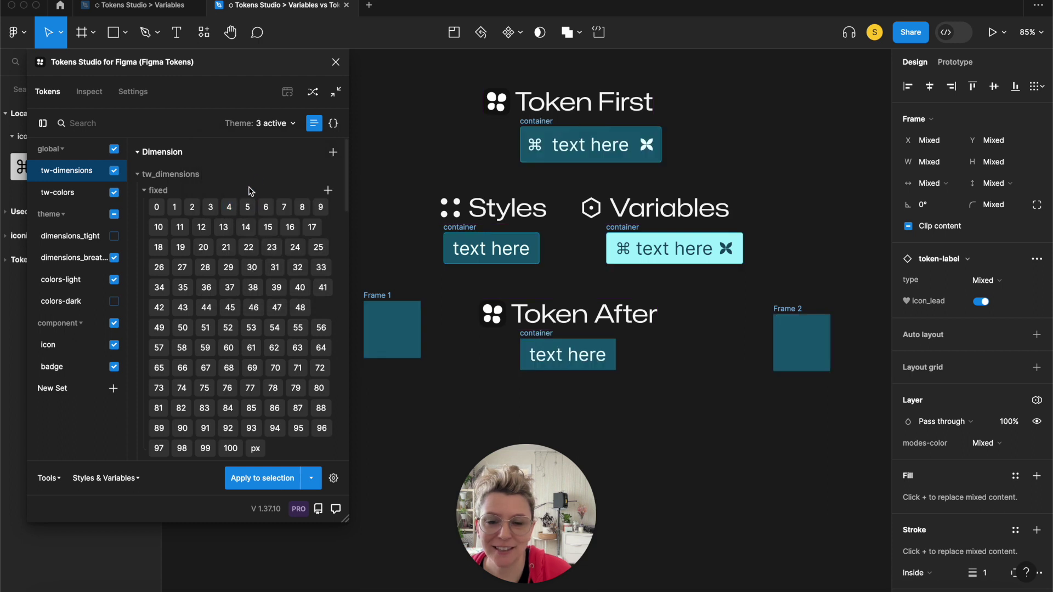
click(258, 123)
click(231, 198)
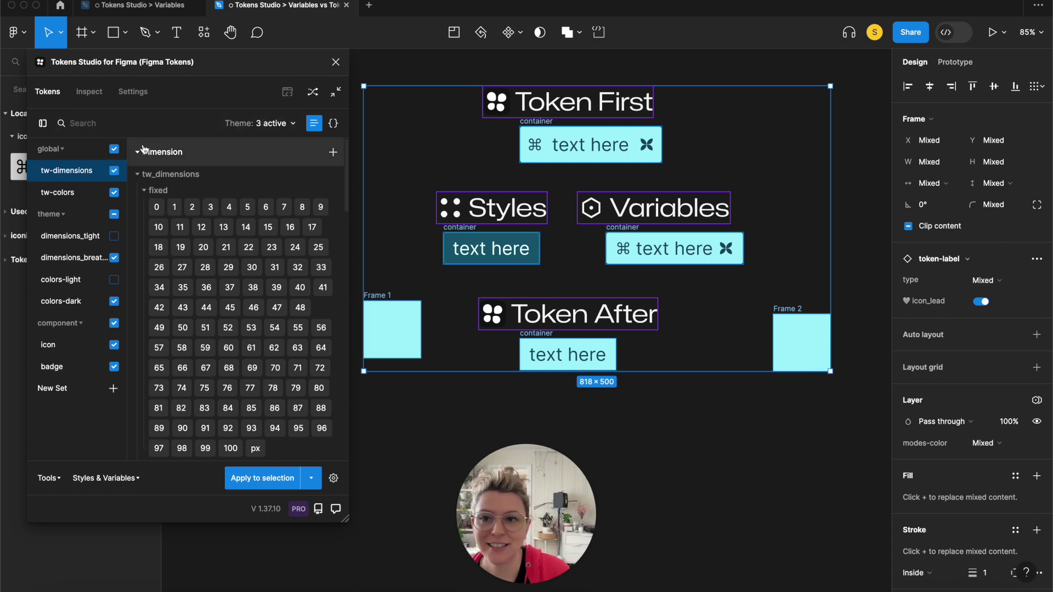
Deactivate the global theme all, the modes-color theme dark and the modes-dimension theme breathe.
click(283, 125)
click(245, 165)
click(279, 124)
click(230, 196)
click(279, 124)
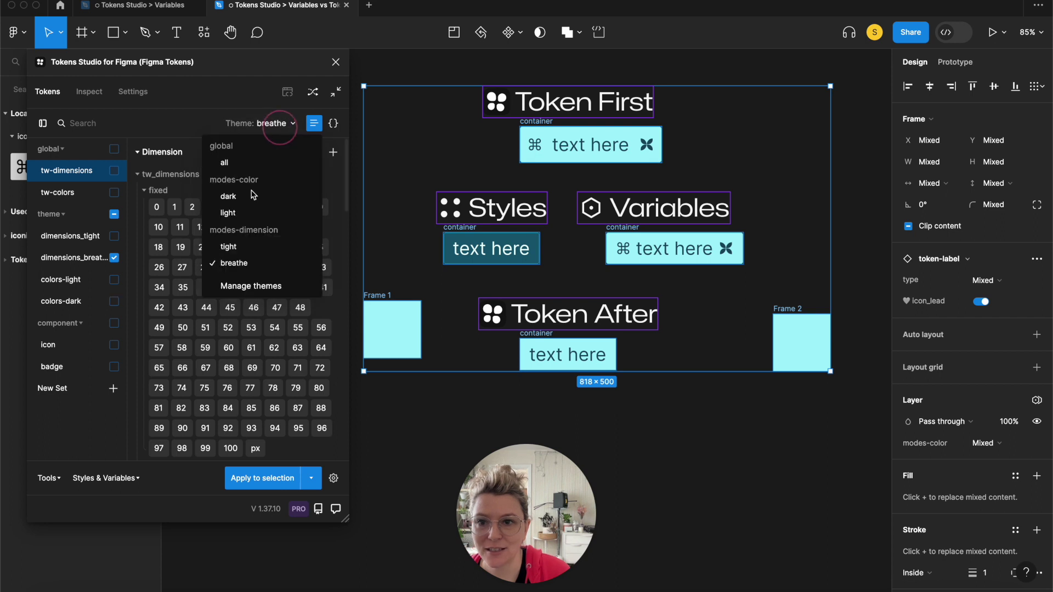
click(234, 263)
Manually activate the tw-dimensions, tw-colors, breathe dimensions, colors-dark, icon and badge token sets.
click(114, 171)
click(114, 193)
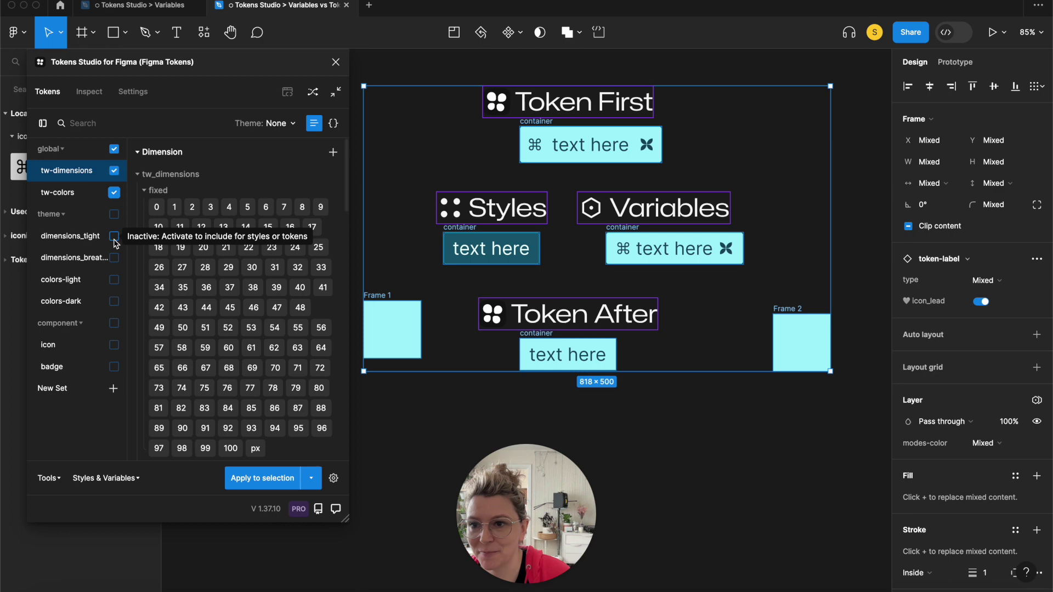
click(114, 258)
click(114, 301)
click(114, 345)
click(114, 366)
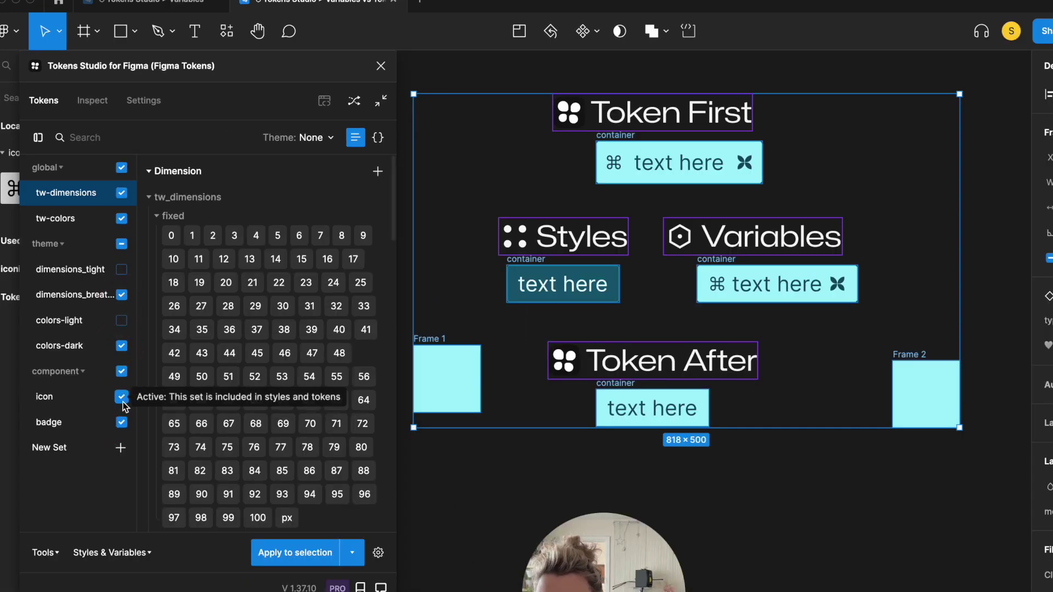
Toggle between the colors-light and colors-dark token sets to compare the selected examples, ending with only colors-dark active.
click(122, 320)
click(122, 346)
click(121, 347)
click(122, 347)
click(122, 321)
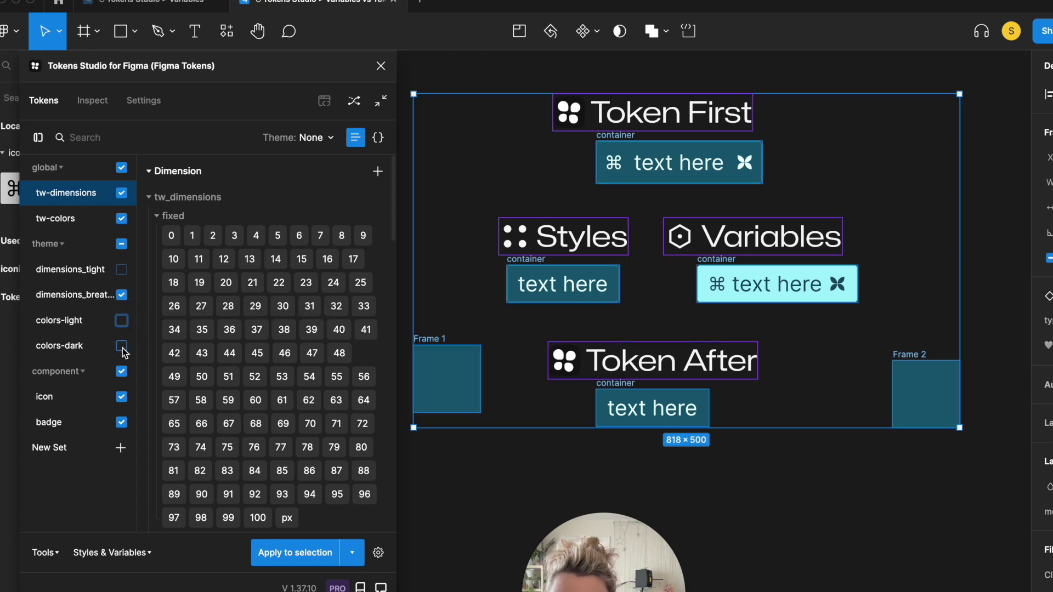
click(122, 346)
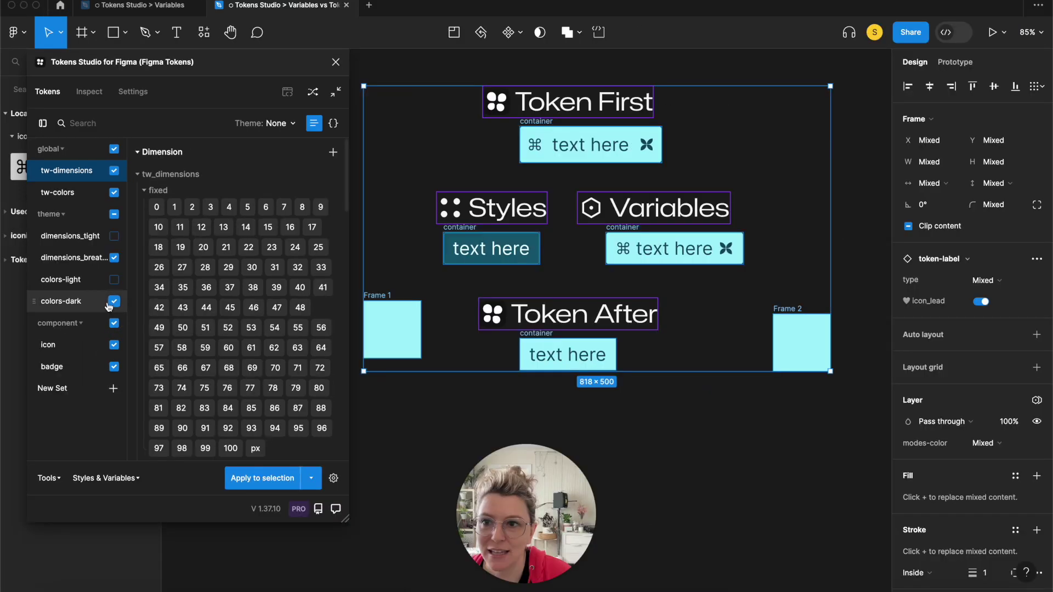
Compare the theme-colors tokens in the colors-dark and colors-light sets with both sets deactivated, and activate both sets again.
click(78, 302)
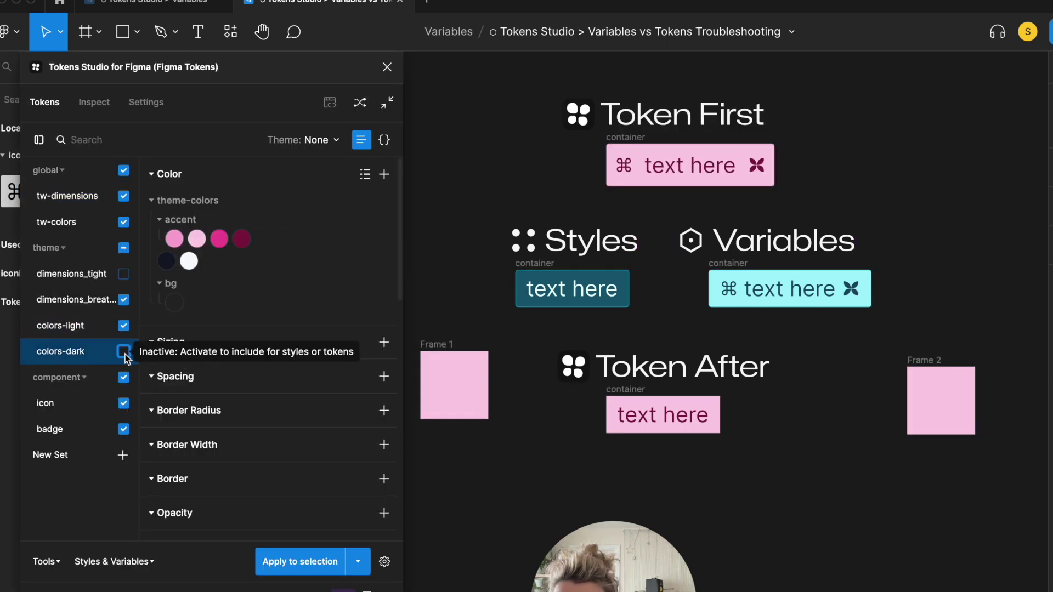
click(123, 325)
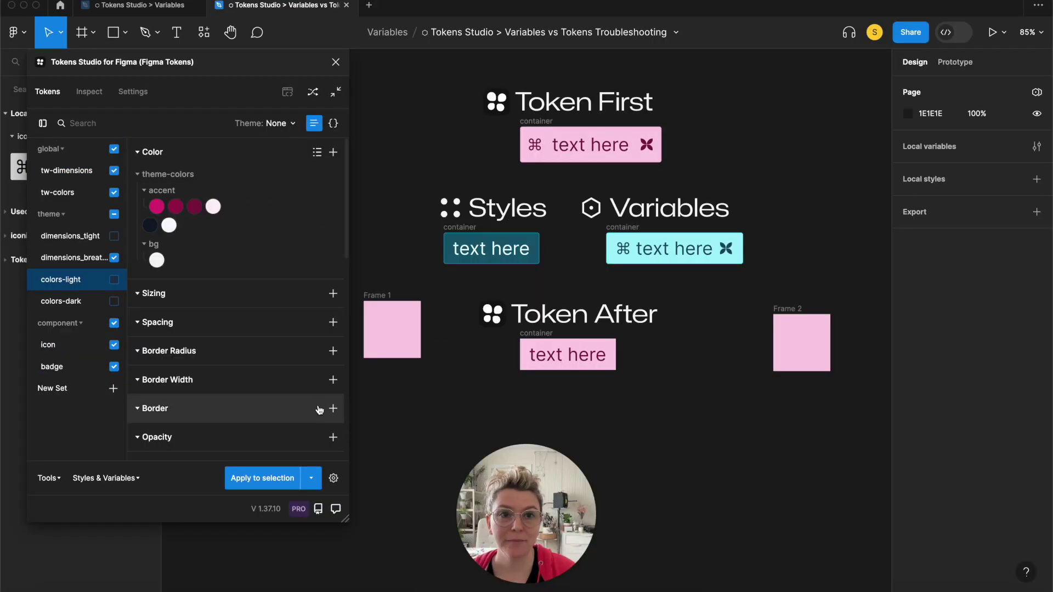
click(72, 302)
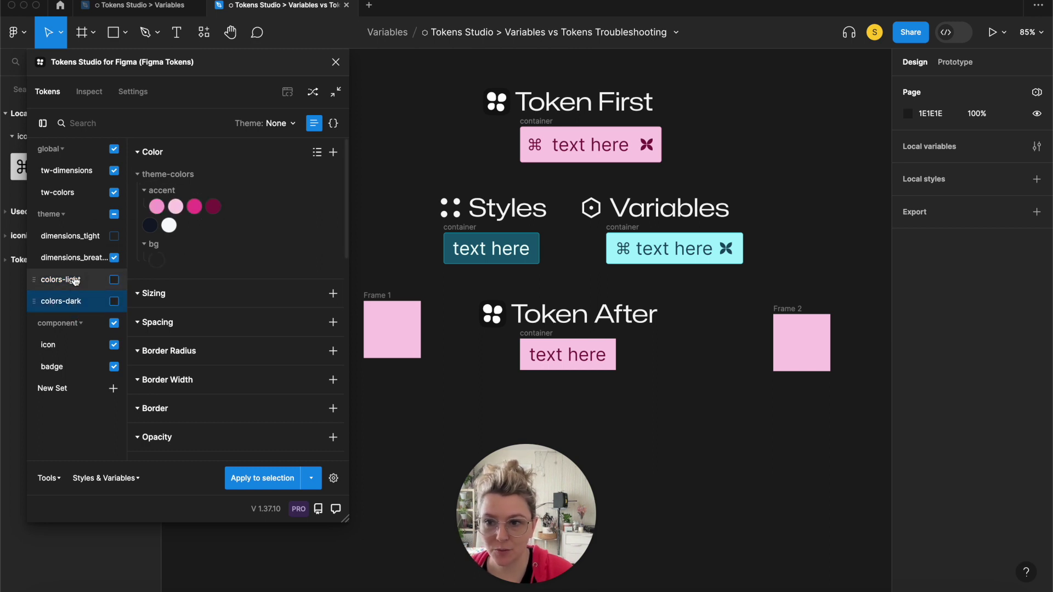
click(79, 283)
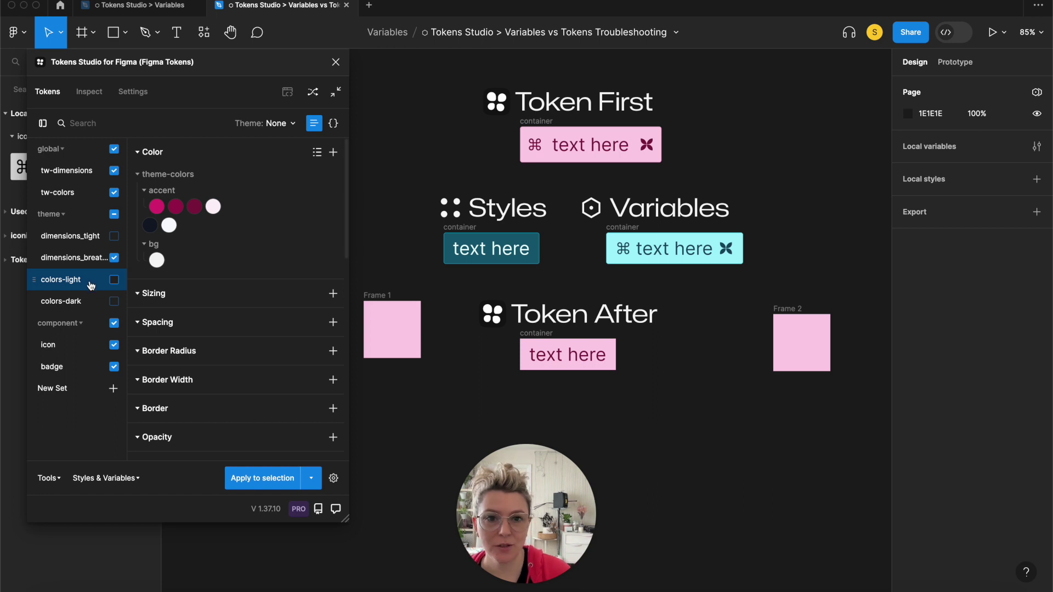
click(114, 302)
click(114, 280)
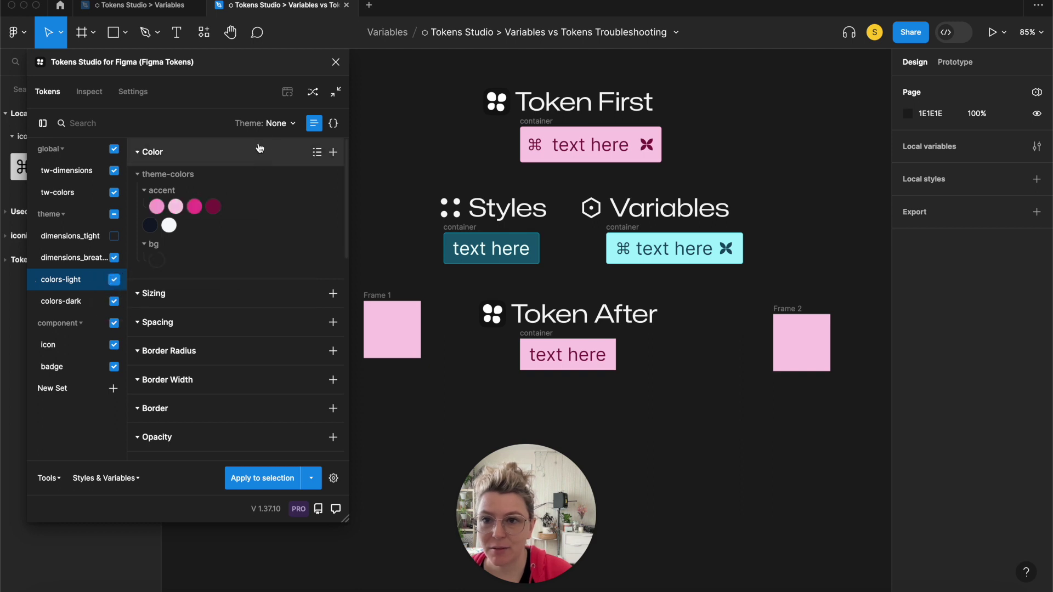
Activate the global theme all, the modes-color theme dark and the modes-dimension theme tight.
click(277, 124)
click(230, 162)
click(277, 122)
click(240, 197)
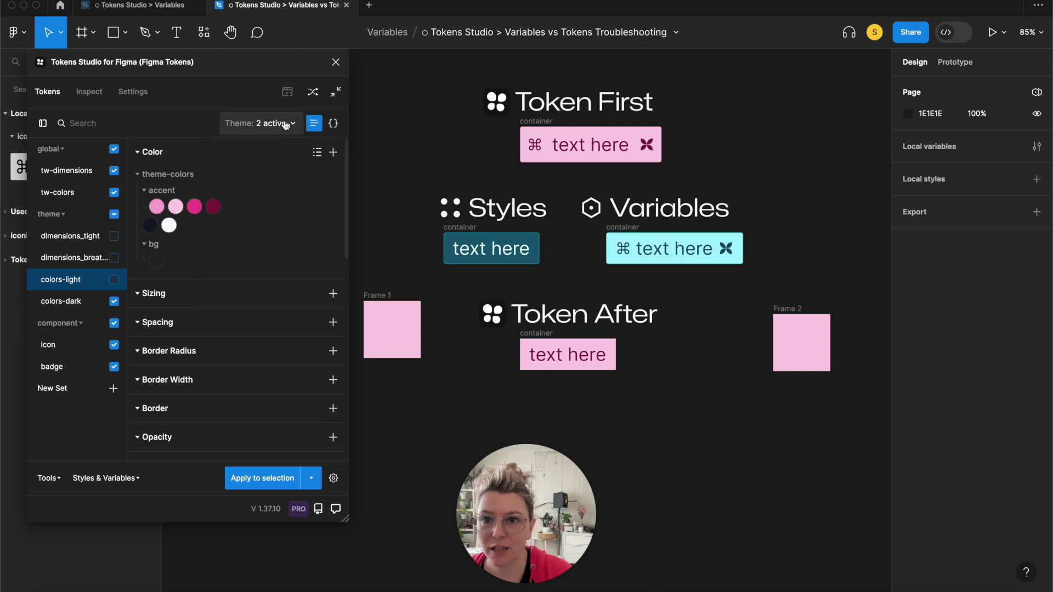
click(284, 123)
click(245, 248)
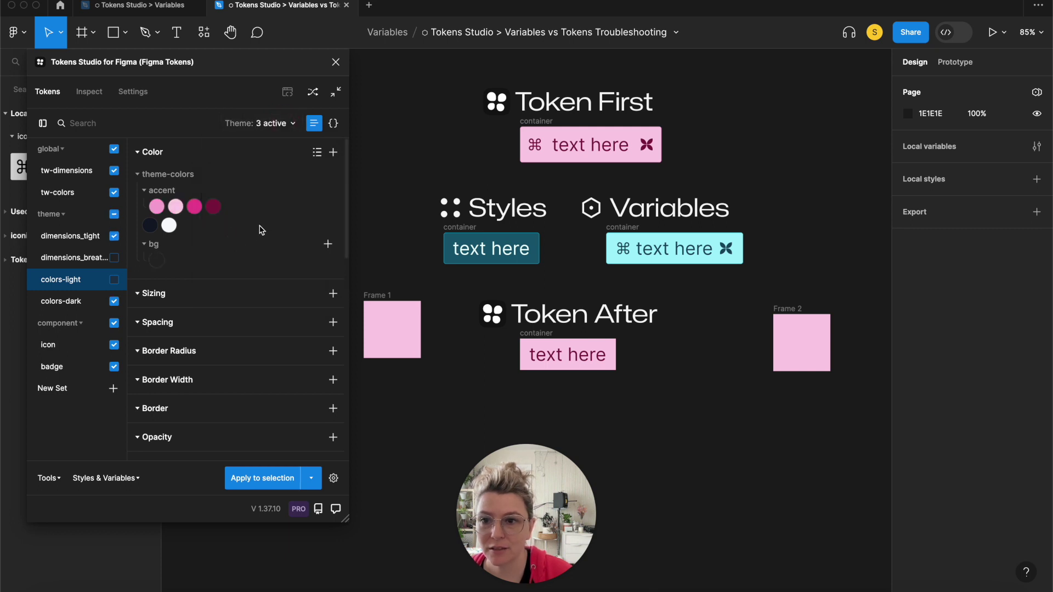
Create variables from the active themes, and create color, text and shadow styles from the tokens.
click(106, 476)
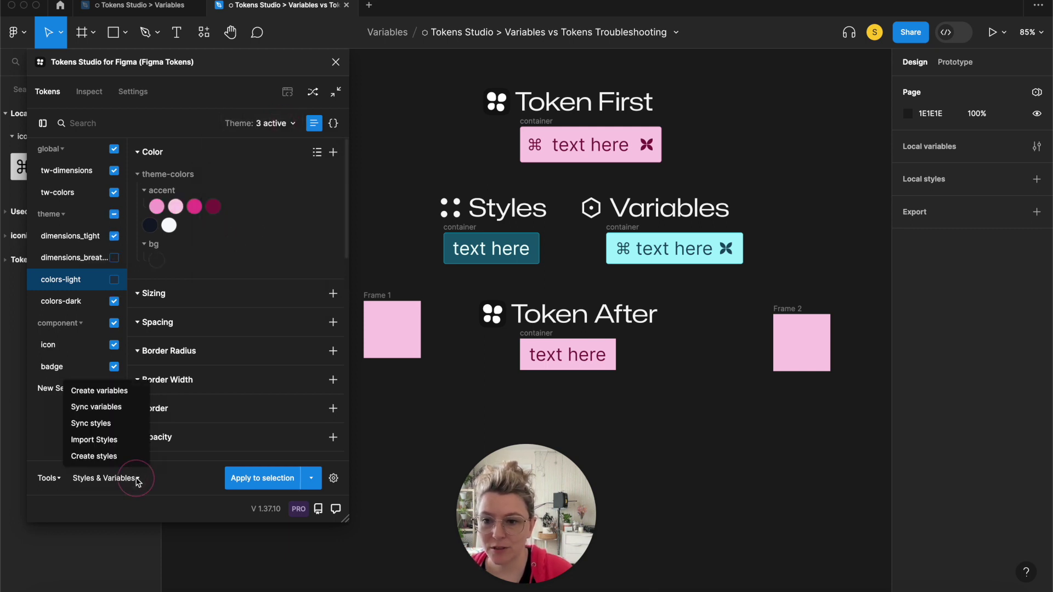
click(115, 393)
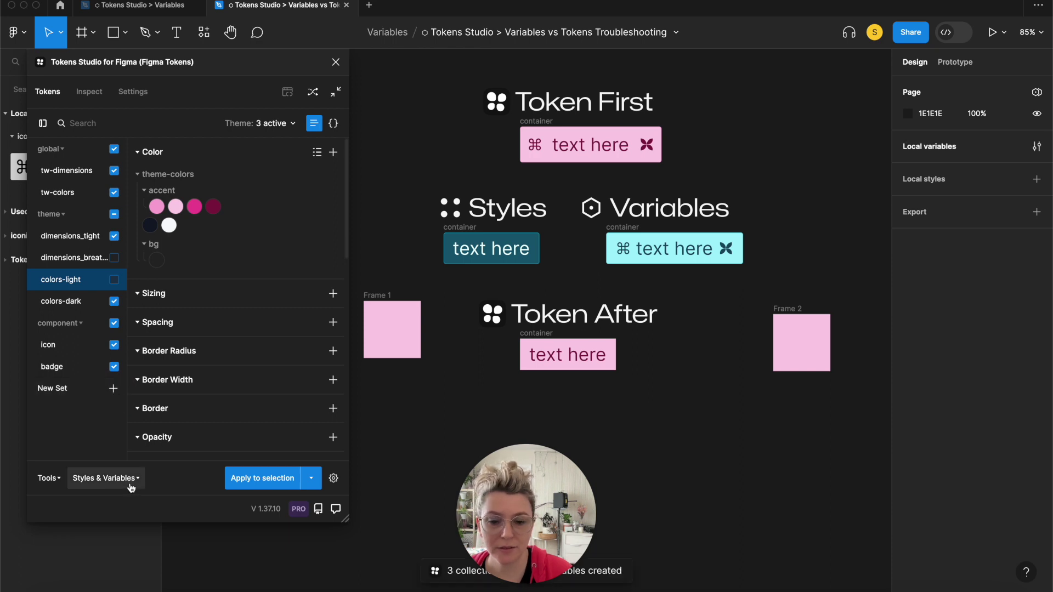
click(127, 485)
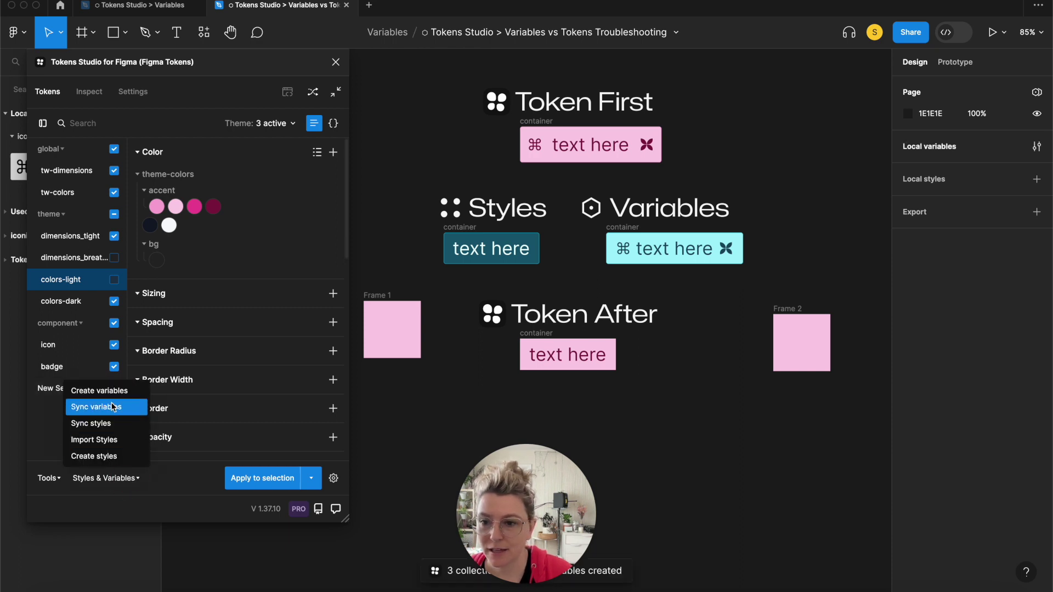
click(111, 457)
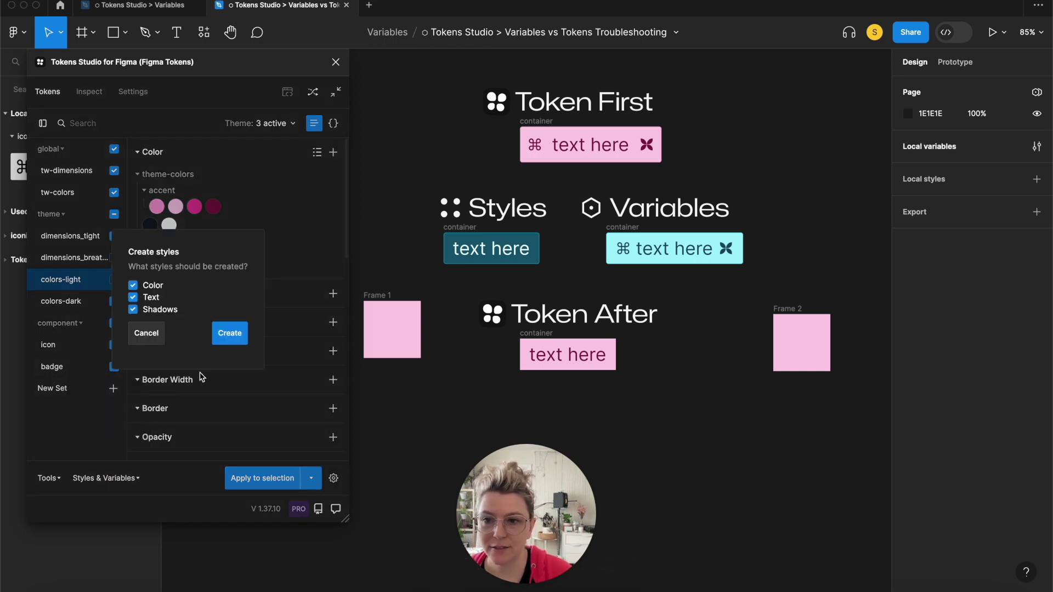
click(230, 334)
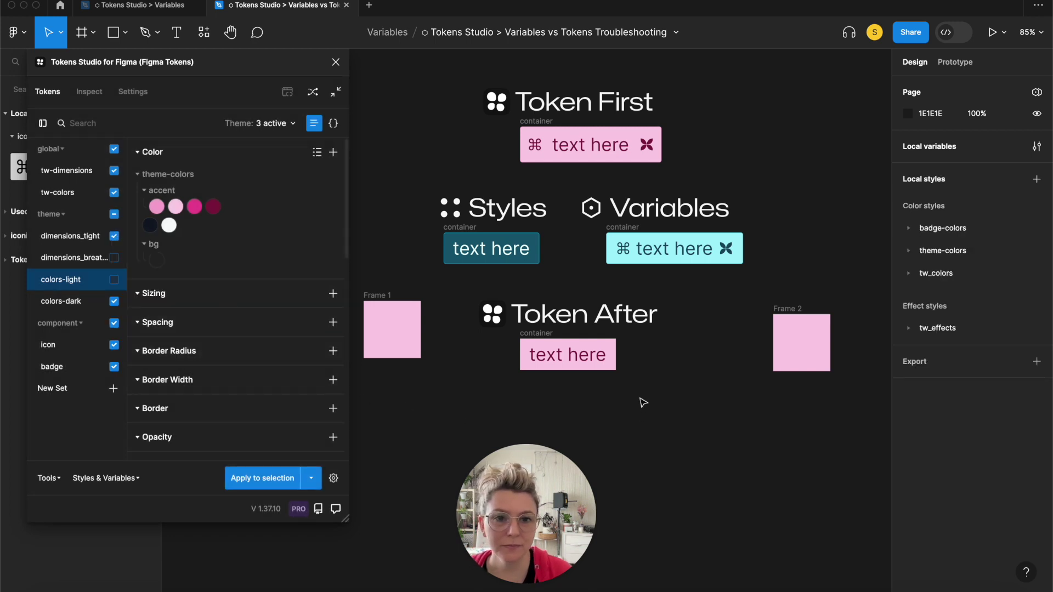
Apply the tokens to all example badges, headings and frames on the canvas.
scroll(651, 389, down, 5)
scroll(472, 87, down, 2)
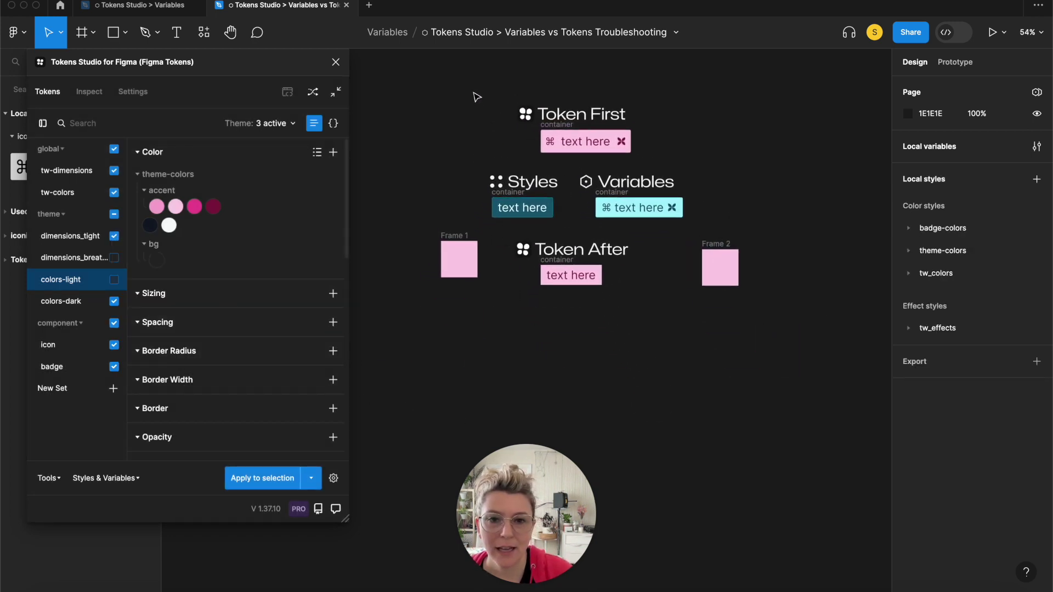
drag(416, 87, 771, 321)
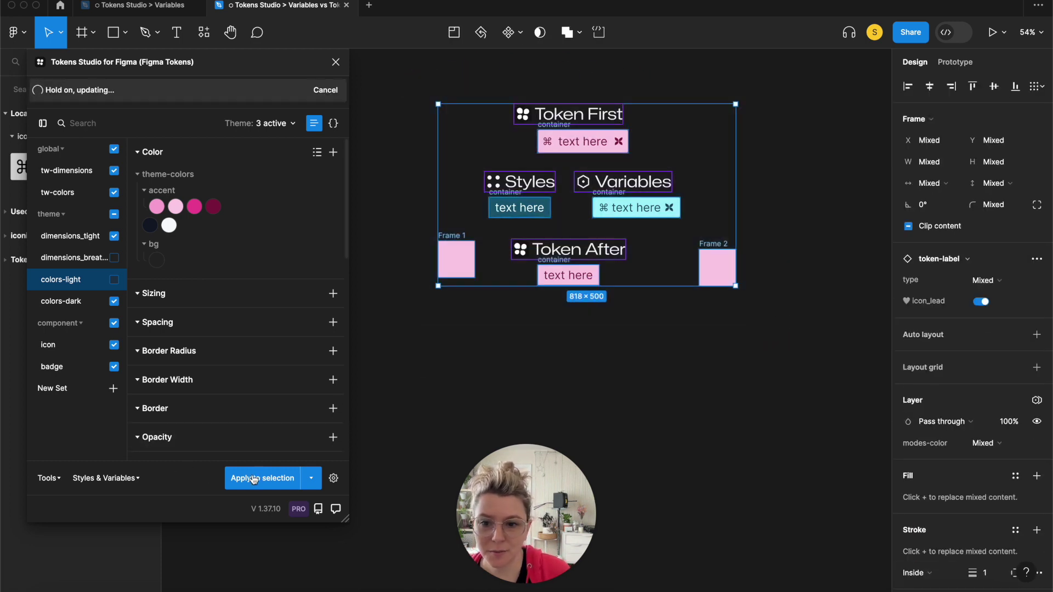
click(255, 480)
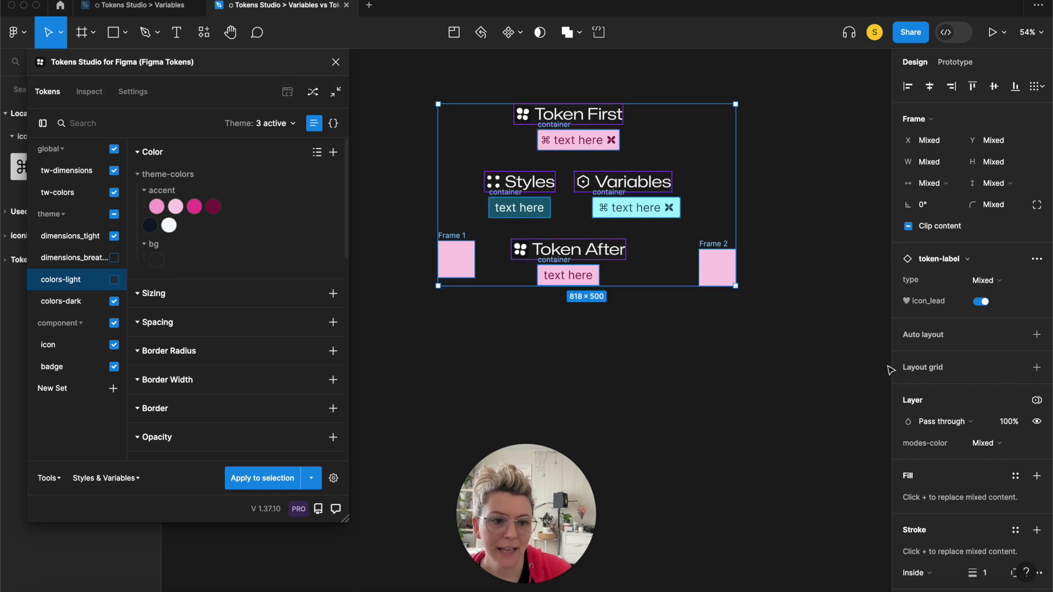
click(506, 344)
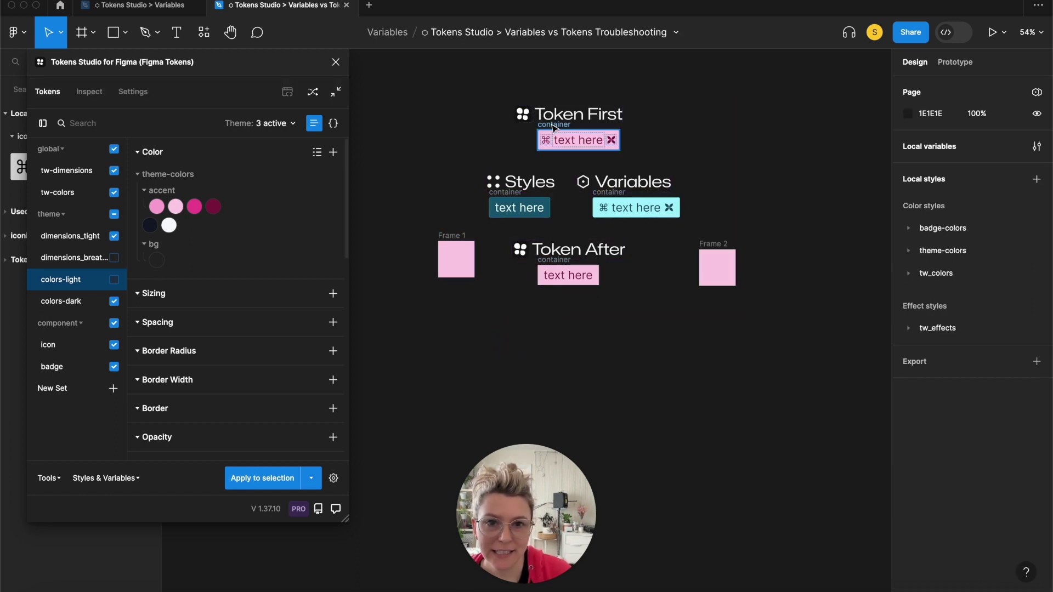
Inspect the fill, stroke and selection colors of the Token First and Token After containers.
click(552, 127)
scroll(926, 408, down, 10)
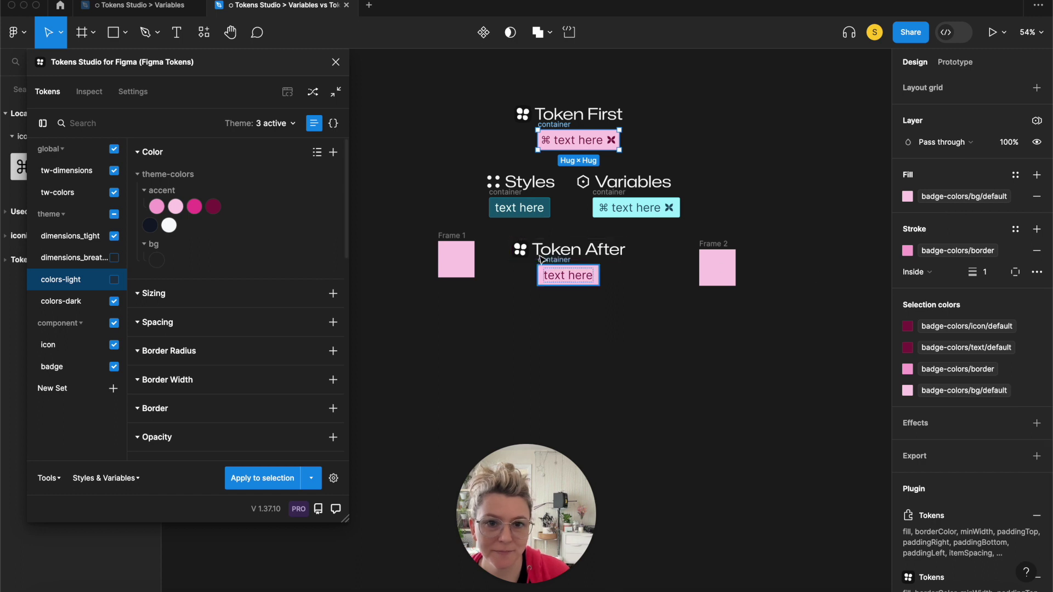
click(555, 269)
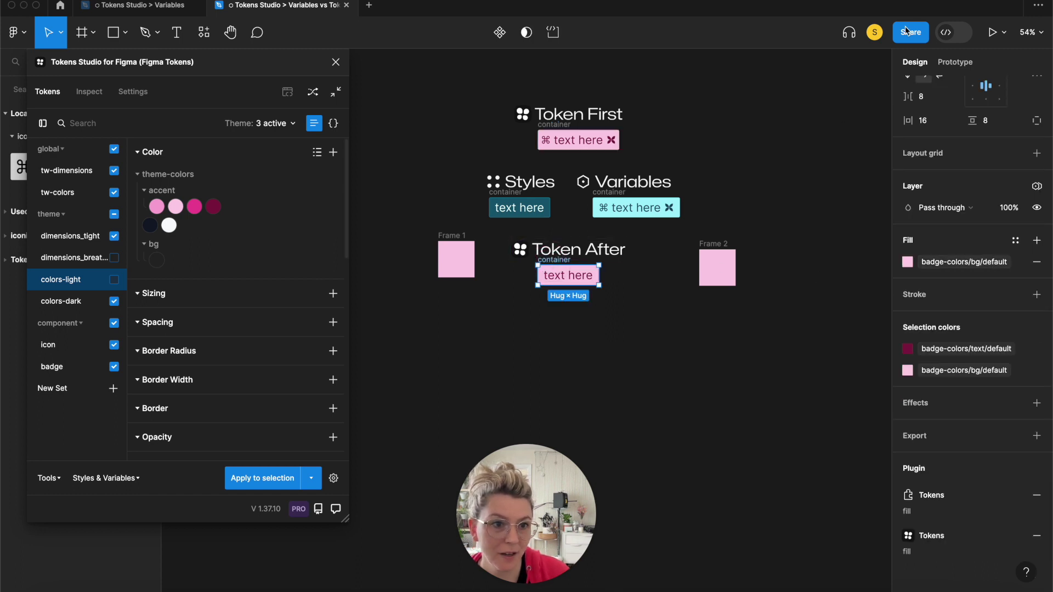
Inspect the color references of the containers under the Variables and Styles headings.
key(shift+0)
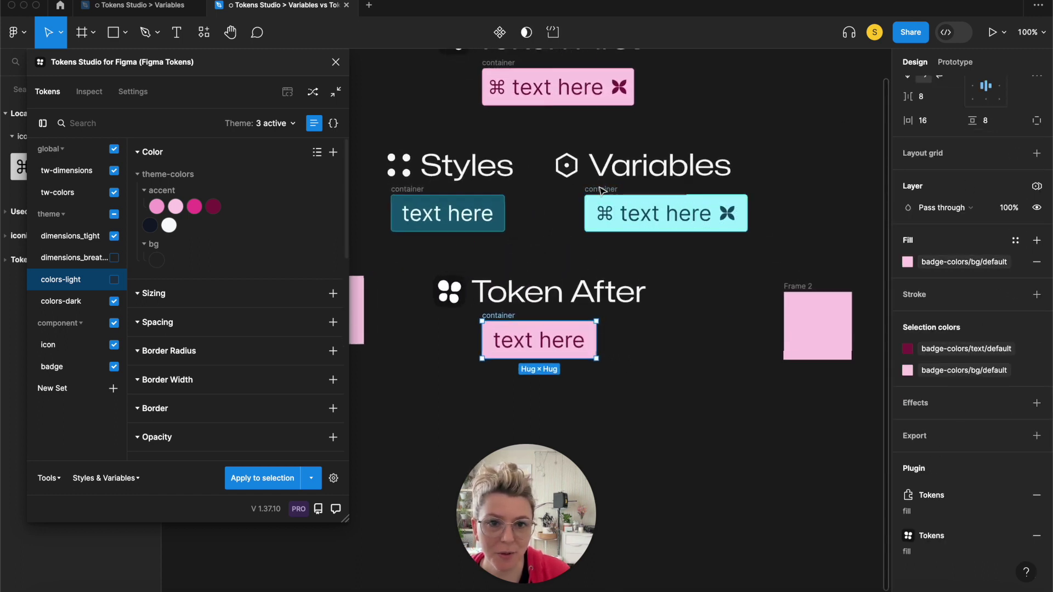
scroll(602, 190, down, 2)
click(670, 141)
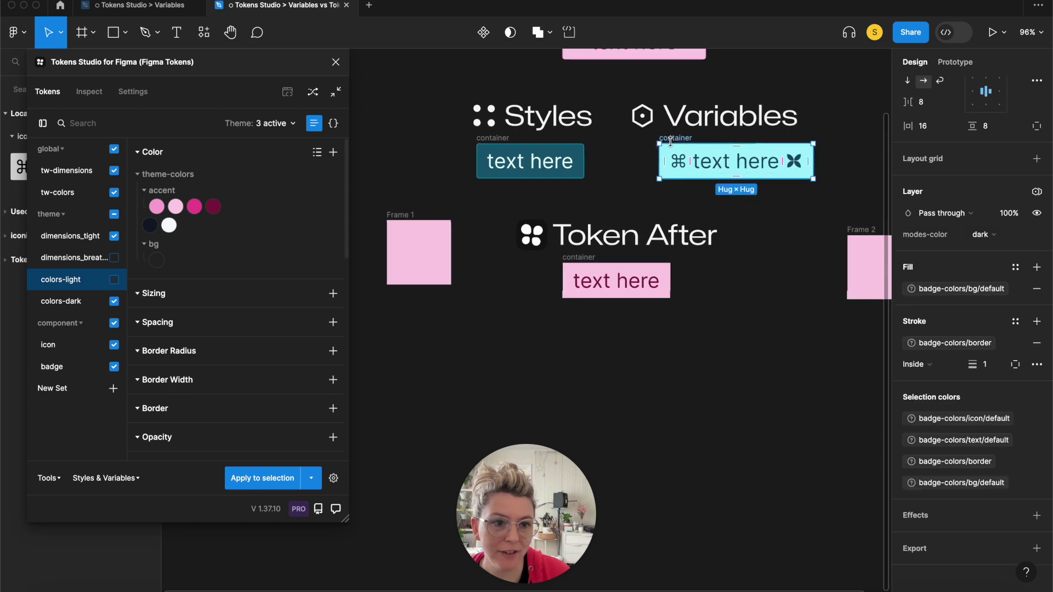
scroll(670, 142, up, 2)
scroll(670, 141, down, 2)
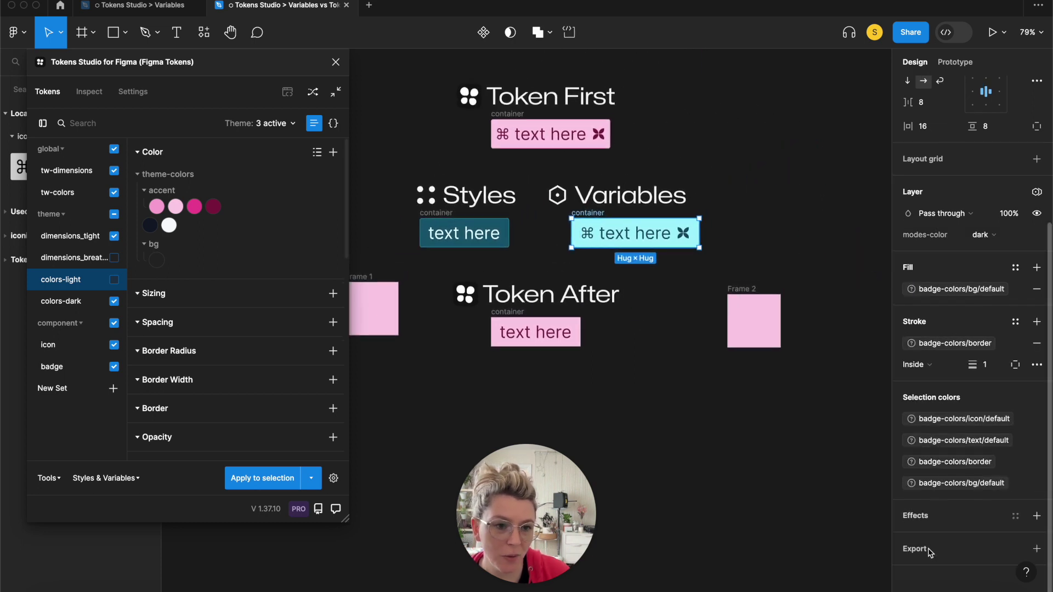
click(440, 217)
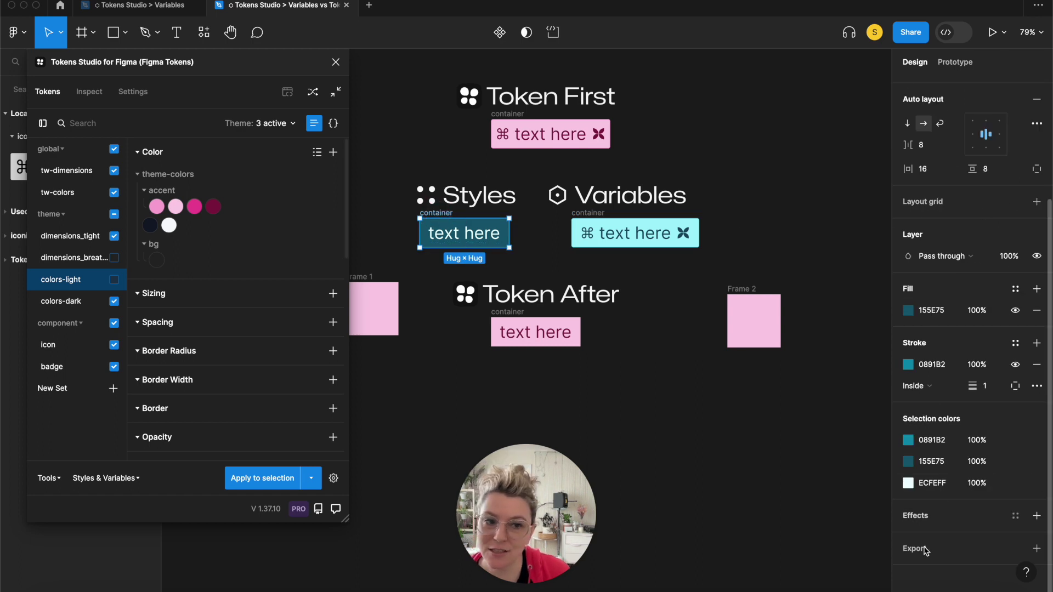
scroll(764, 207, left, 3)
scroll(786, 135, down, 2)
scroll(781, 126, up, 2)
click(782, 118)
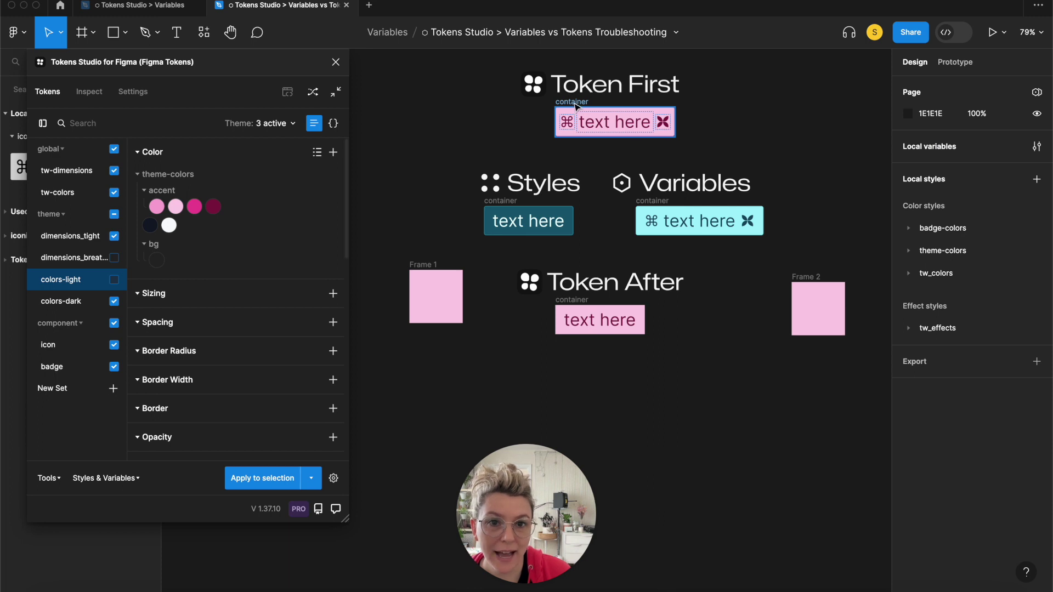
Compare the frame, auto layout, fill and stroke properties of the Token First, Variables and Styles containers.
click(575, 105)
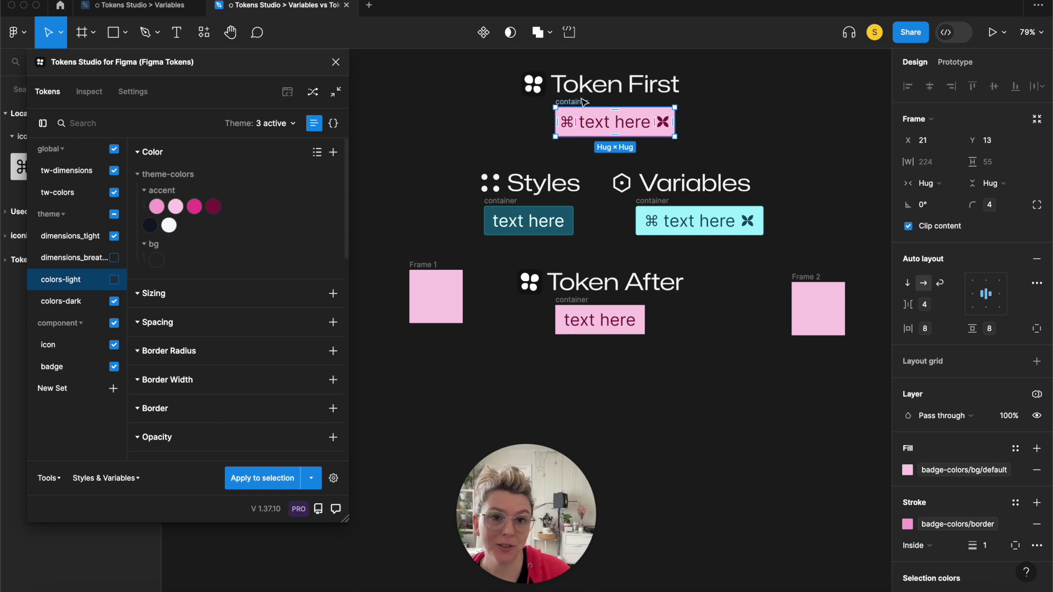
click(653, 218)
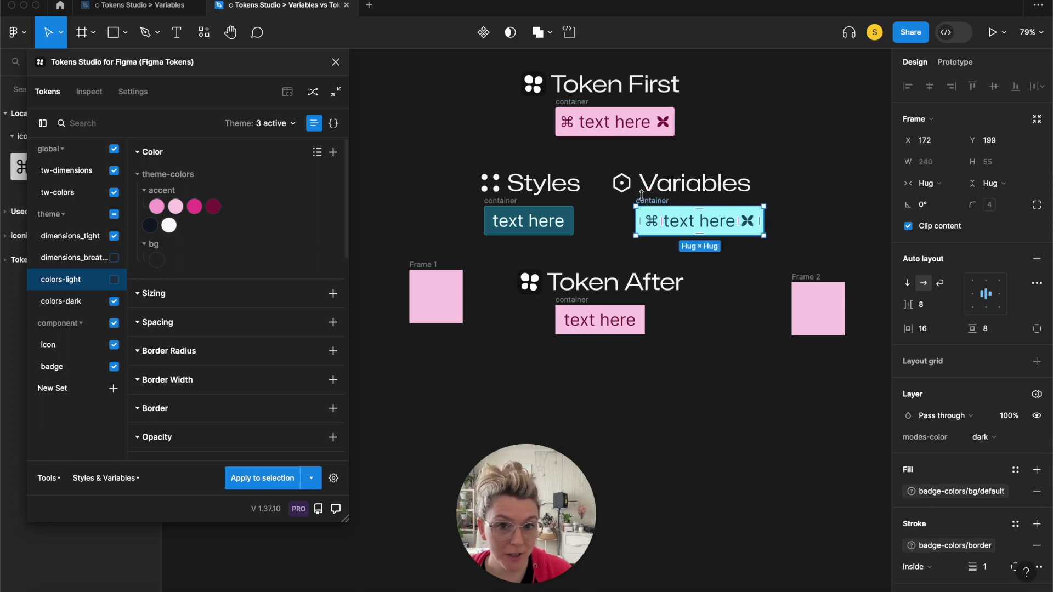
click(507, 216)
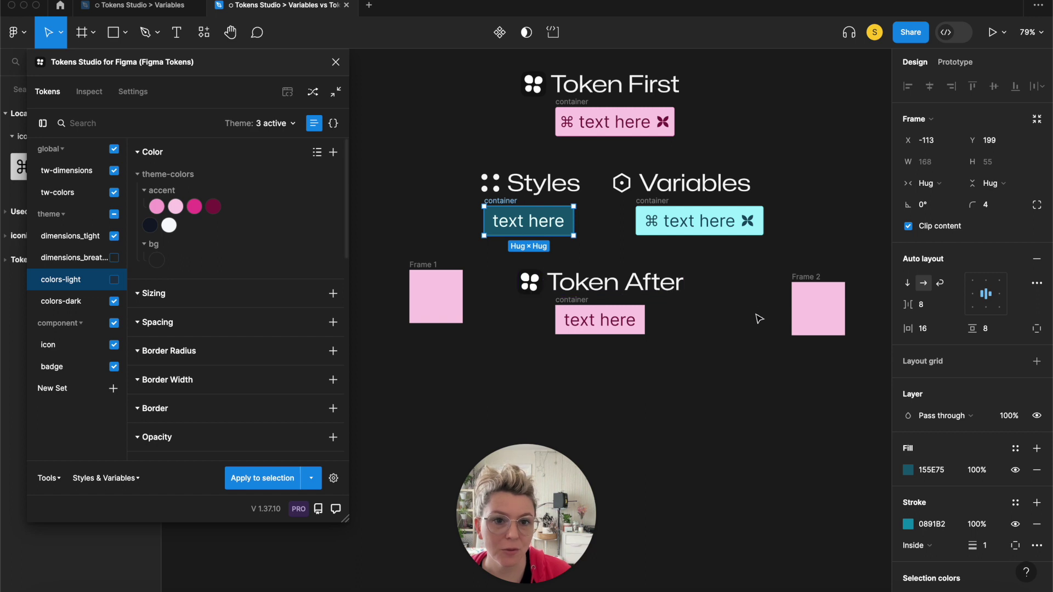
click(697, 391)
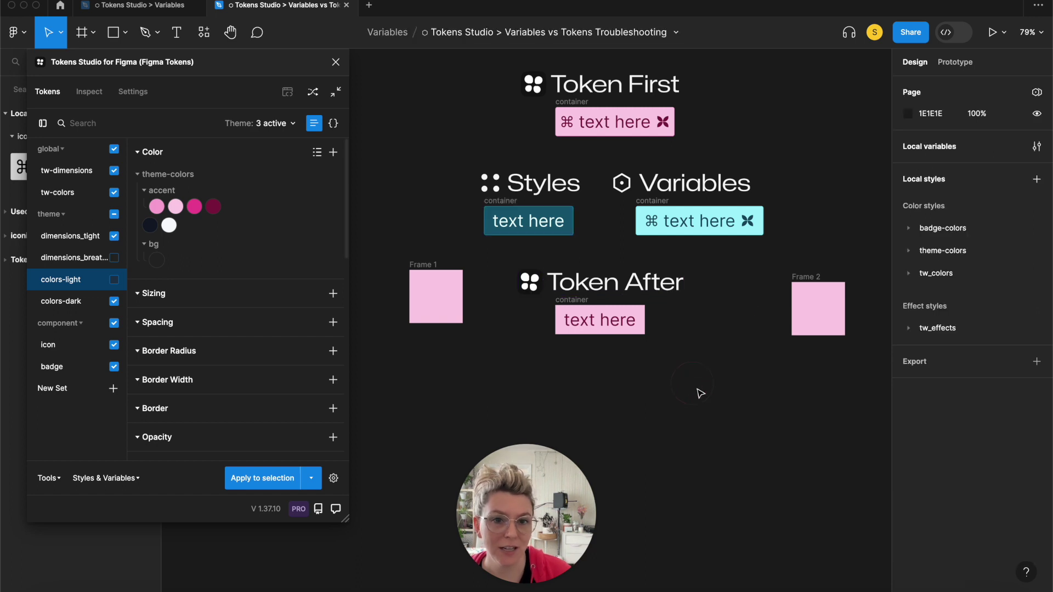
Examine the Variables container's modes-color setting and its variable references for fill, stroke and selection colors.
click(644, 204)
scroll(872, 291, up, 2)
scroll(872, 290, left, 2)
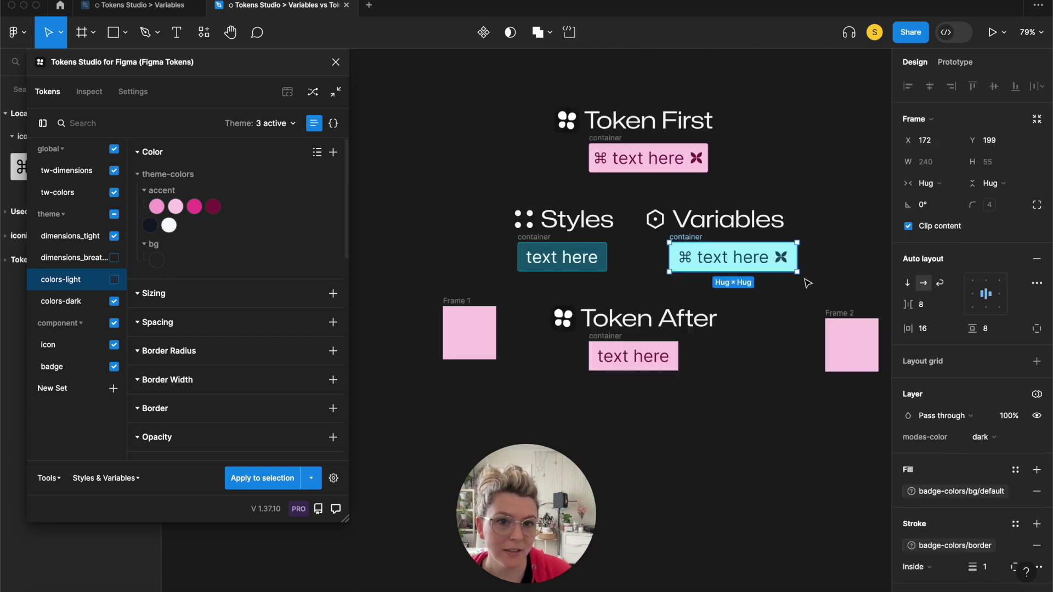
scroll(808, 283, right, 2)
scroll(900, 345, down, 5)
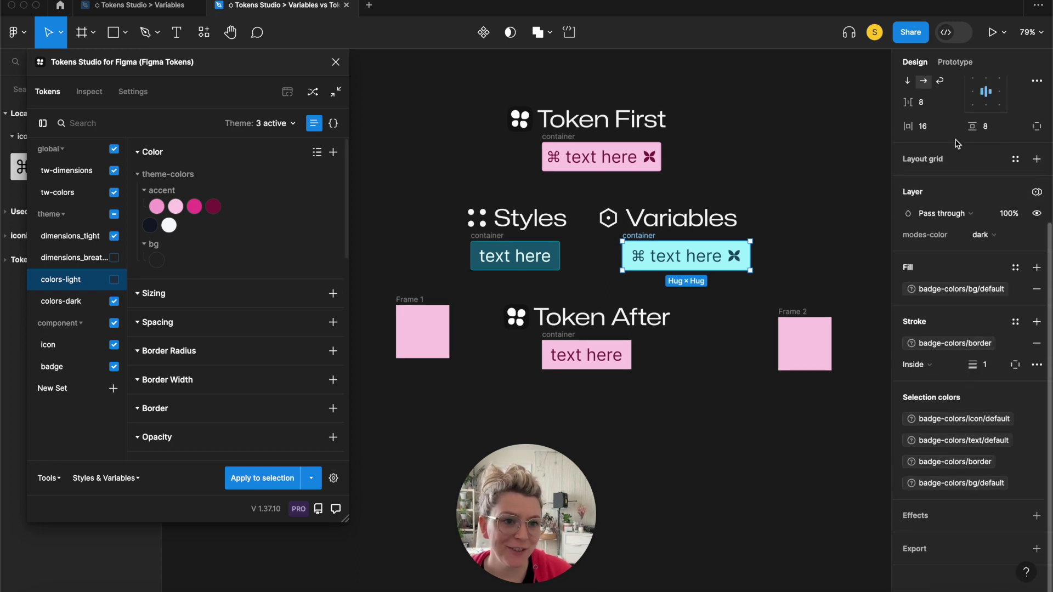
click(798, 150)
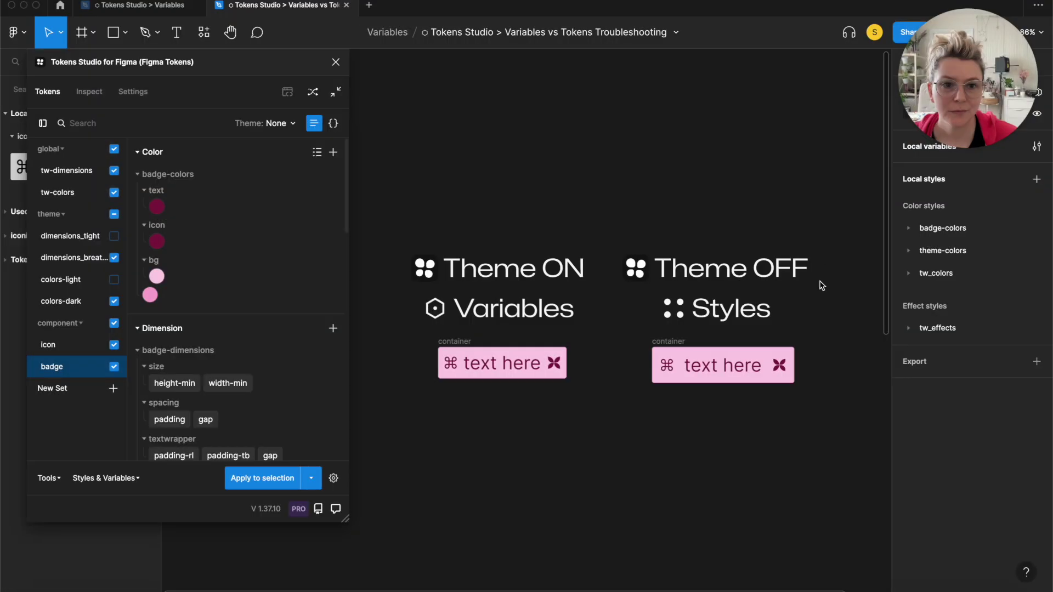
Compare the color references of the Theme OFF styles badge with those of the Theme ON variables badge.
click(654, 348)
key(Escape)
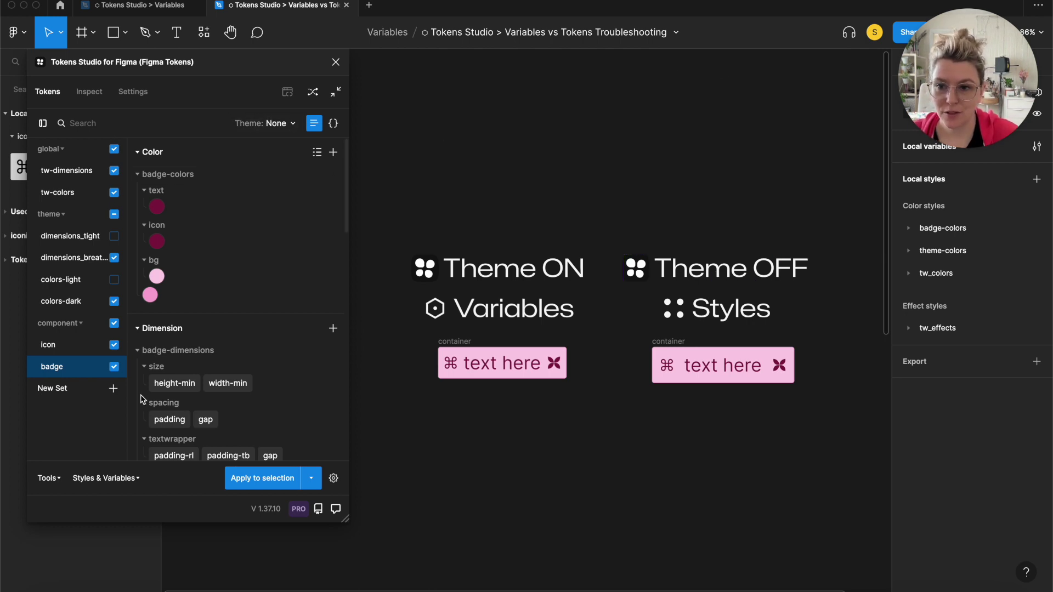
click(669, 343)
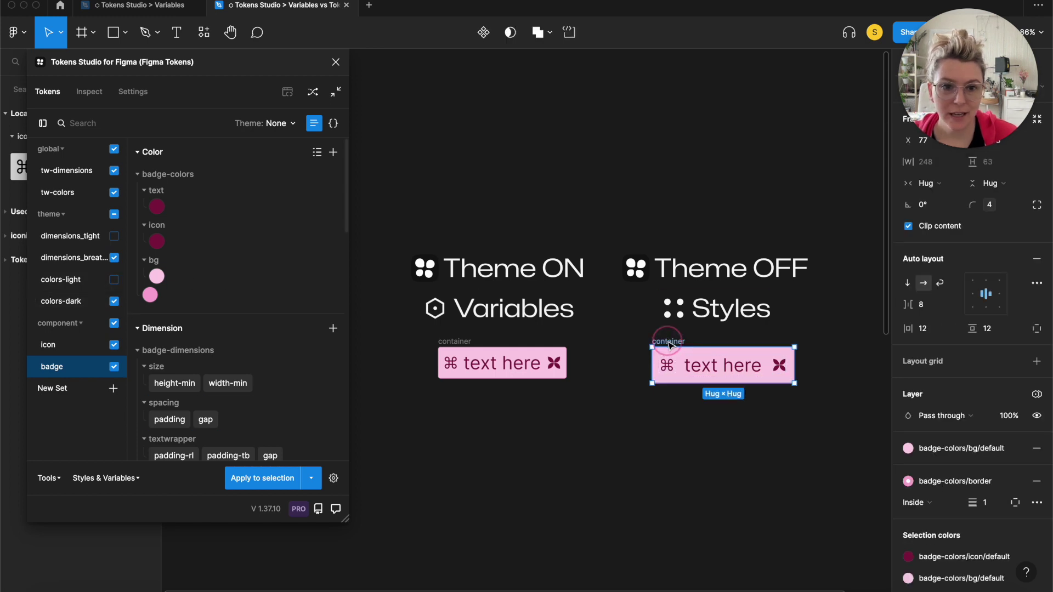
scroll(933, 329, down, 5)
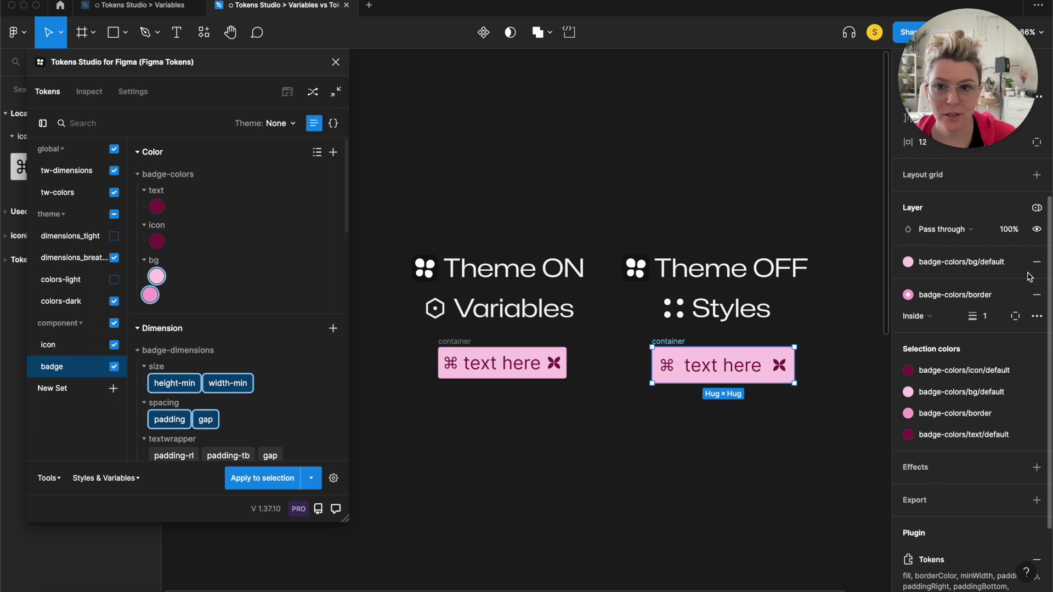
click(457, 343)
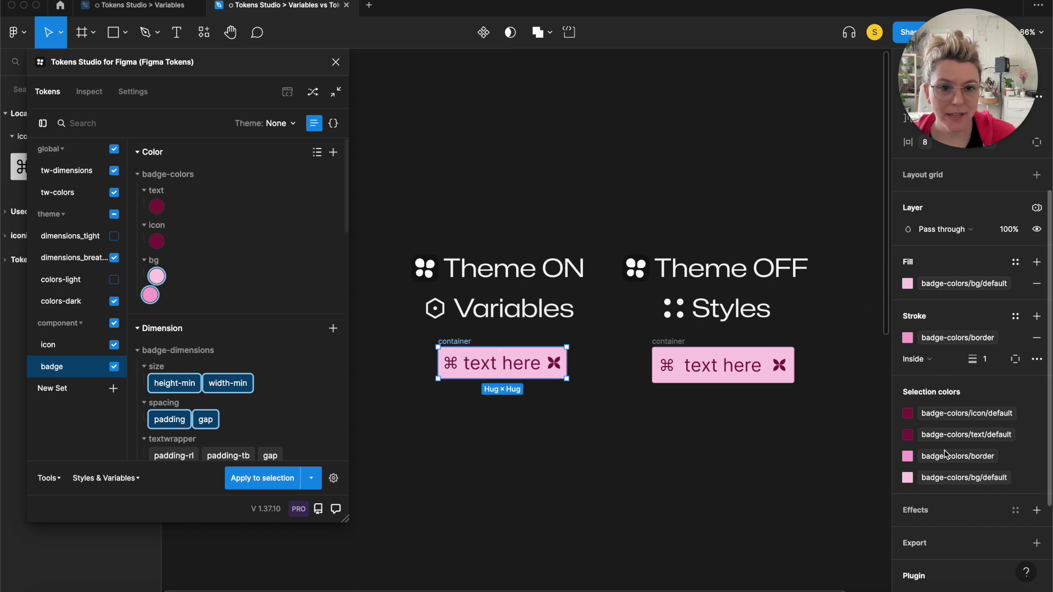
click(732, 159)
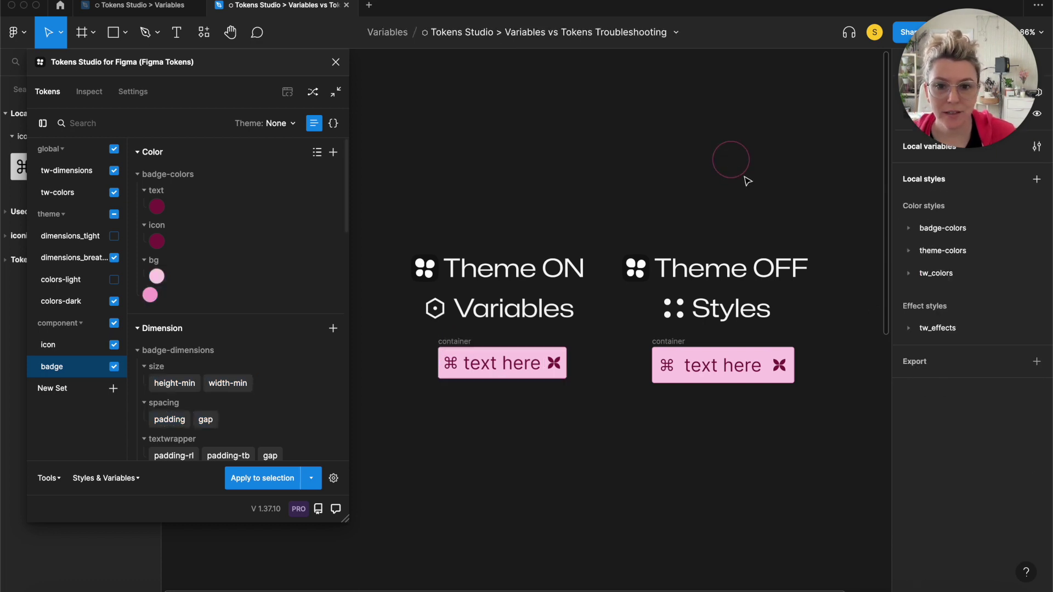
Duplicate the Theme ON and Theme OFF badges together and place the copies above the headings.
click(457, 345)
shift+click(674, 343)
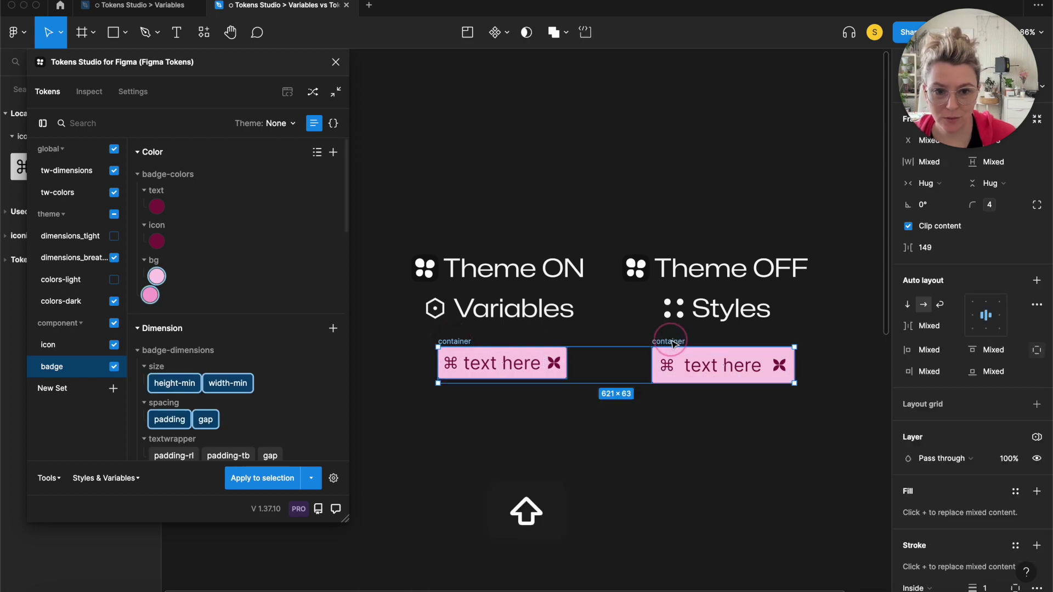
key(super+d)
drag(706, 371, 702, 139)
click(599, 226)
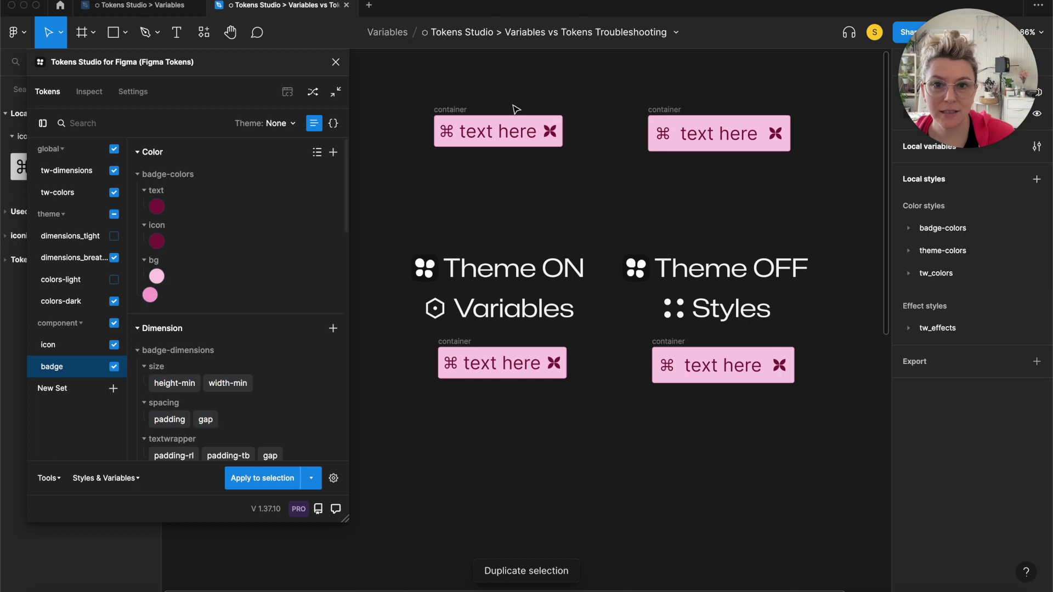
Apply the tokens to both duplicated badges with no theme active.
click(455, 111)
shift+click(666, 111)
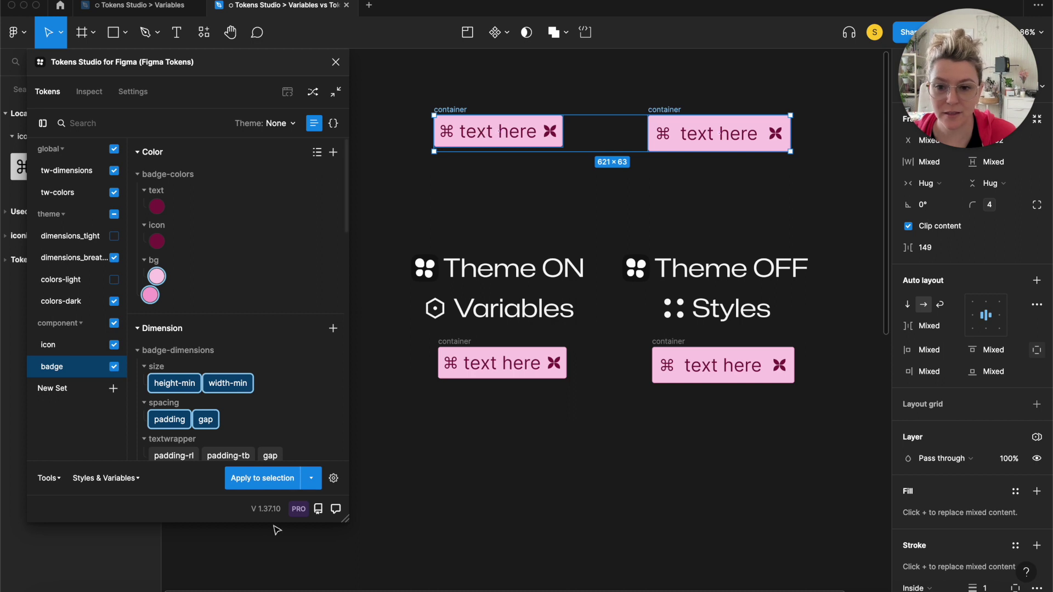
click(264, 484)
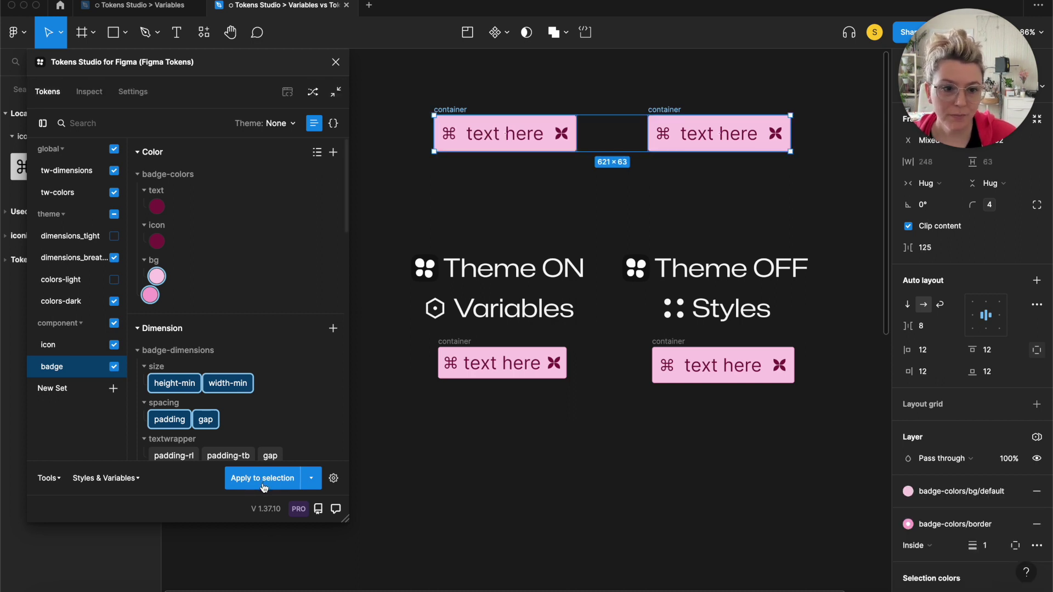
Compare the layout, fill and stroke properties of the duplicated Theme ON badge with the original below it.
scroll(965, 329, down, 10)
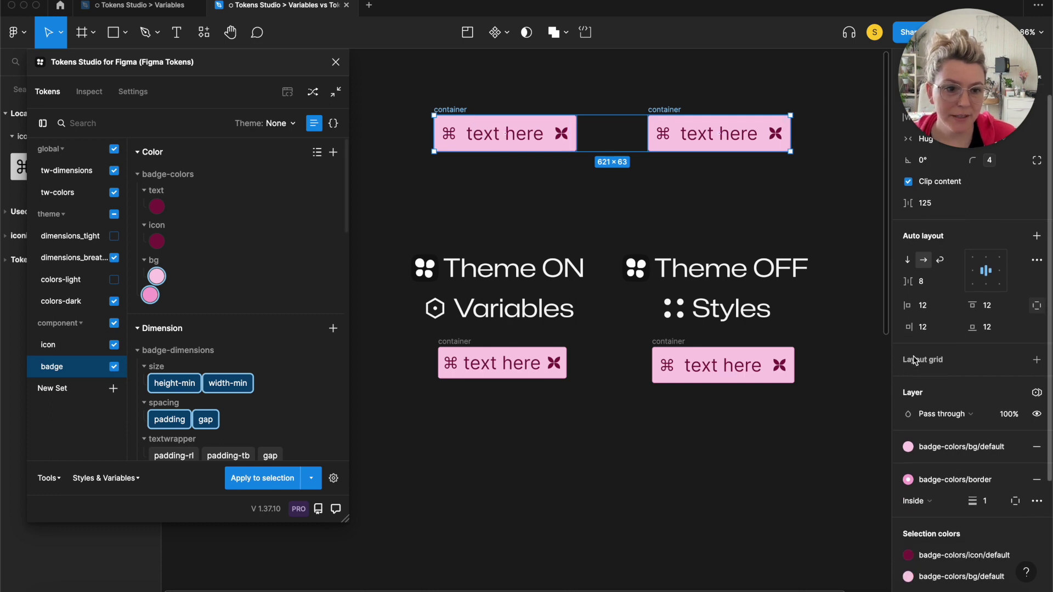
click(607, 79)
click(450, 110)
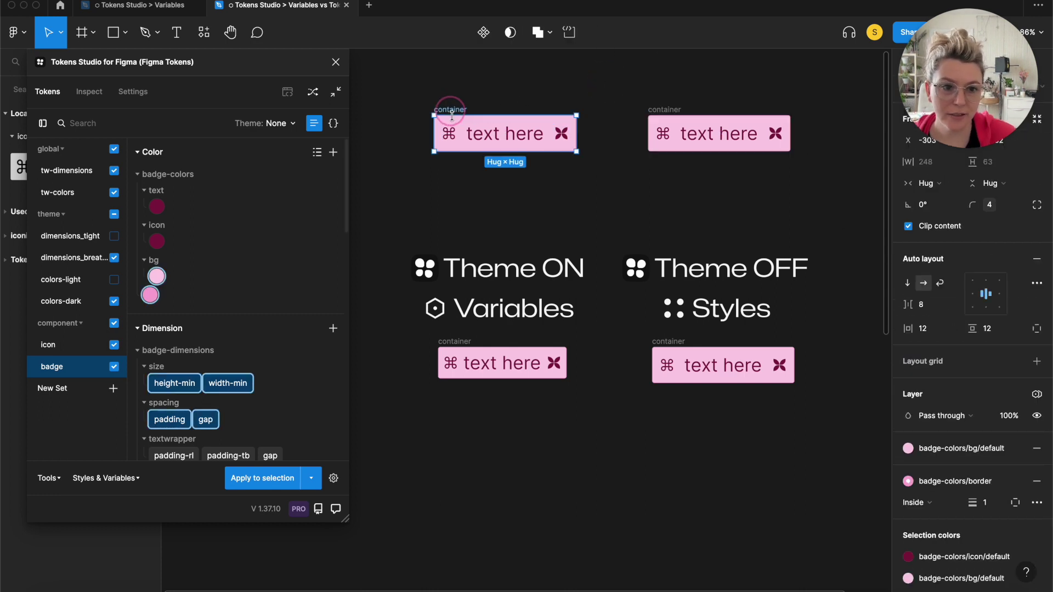
click(451, 340)
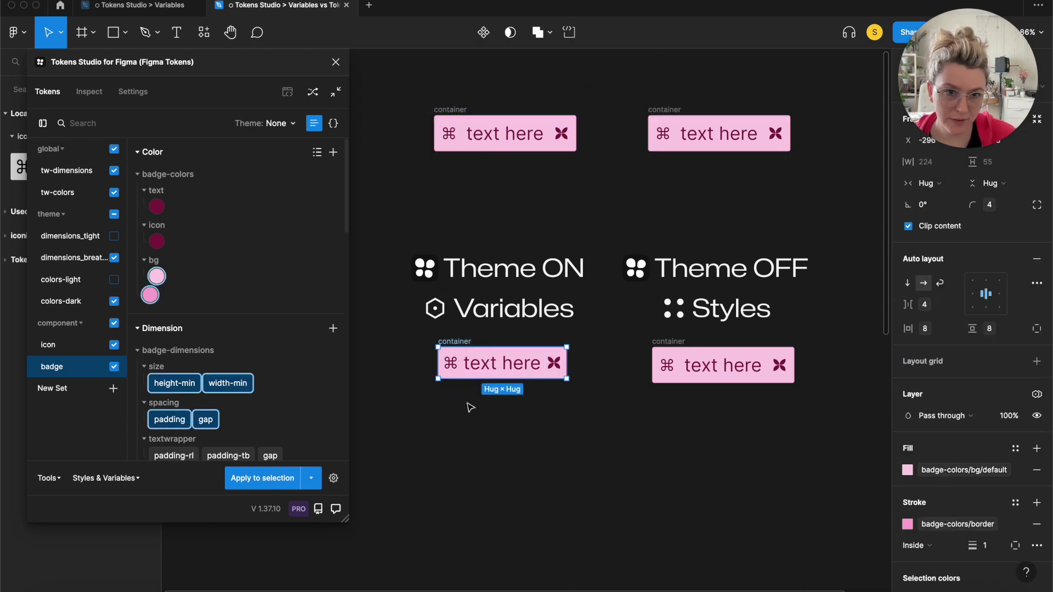
Apply the all, dark and tight themes with both duplicated badges above the headings selected.
click(450, 110)
click(426, 106)
drag(406, 84, 820, 217)
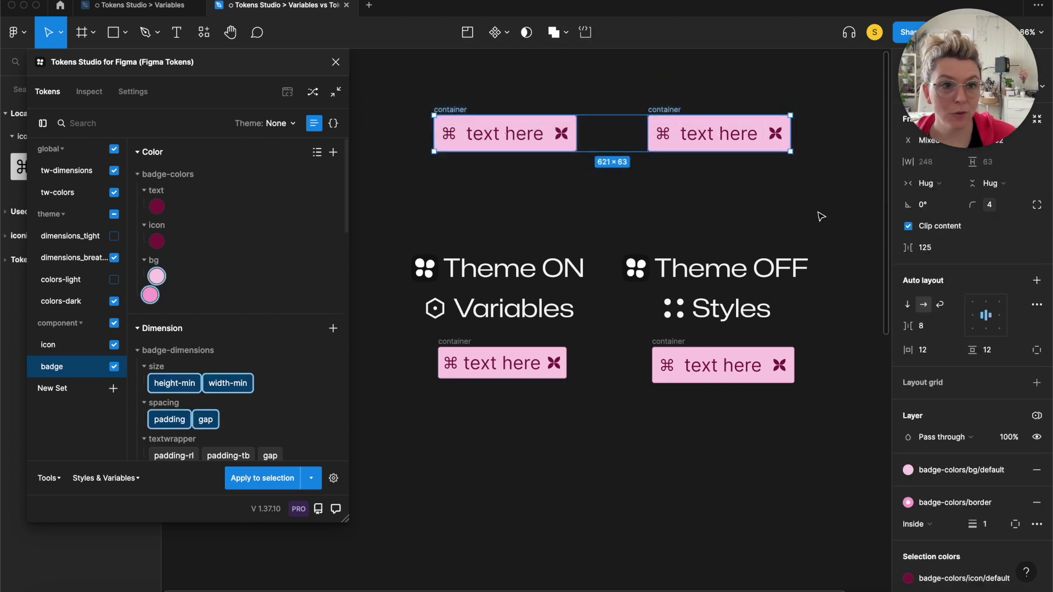
click(277, 126)
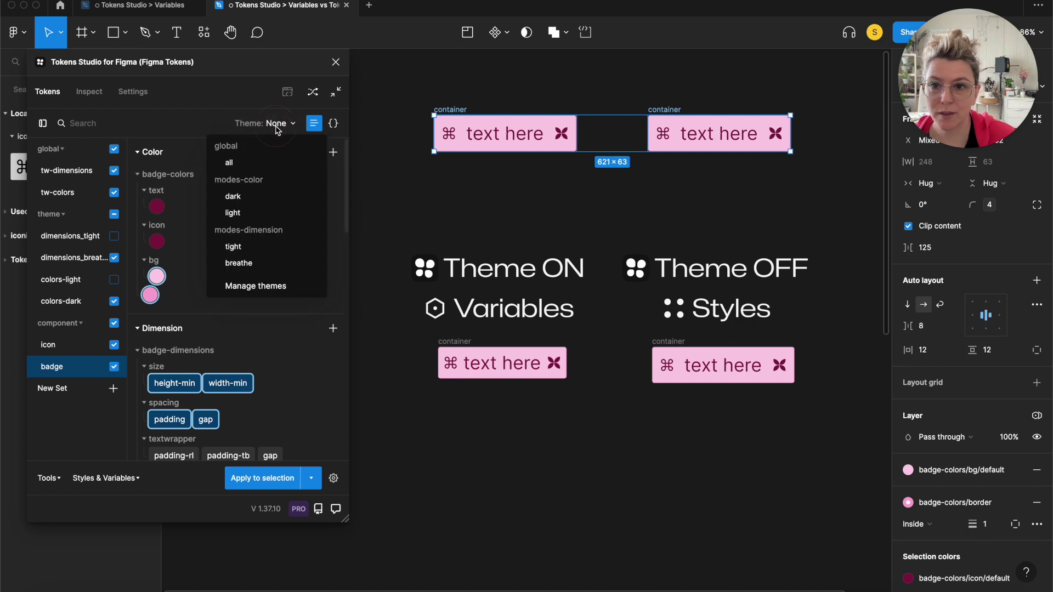
click(263, 162)
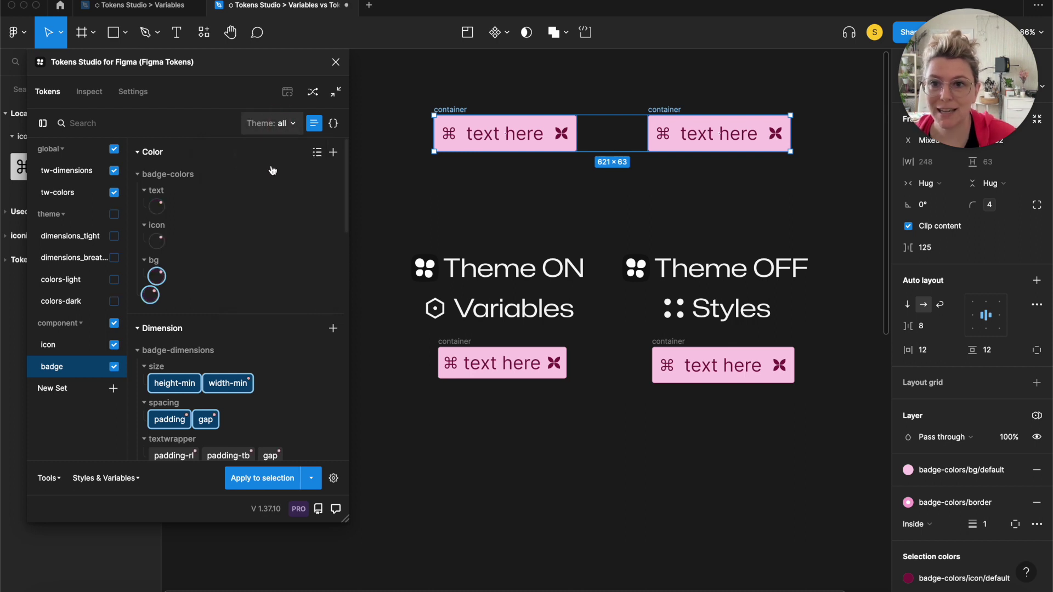
click(291, 131)
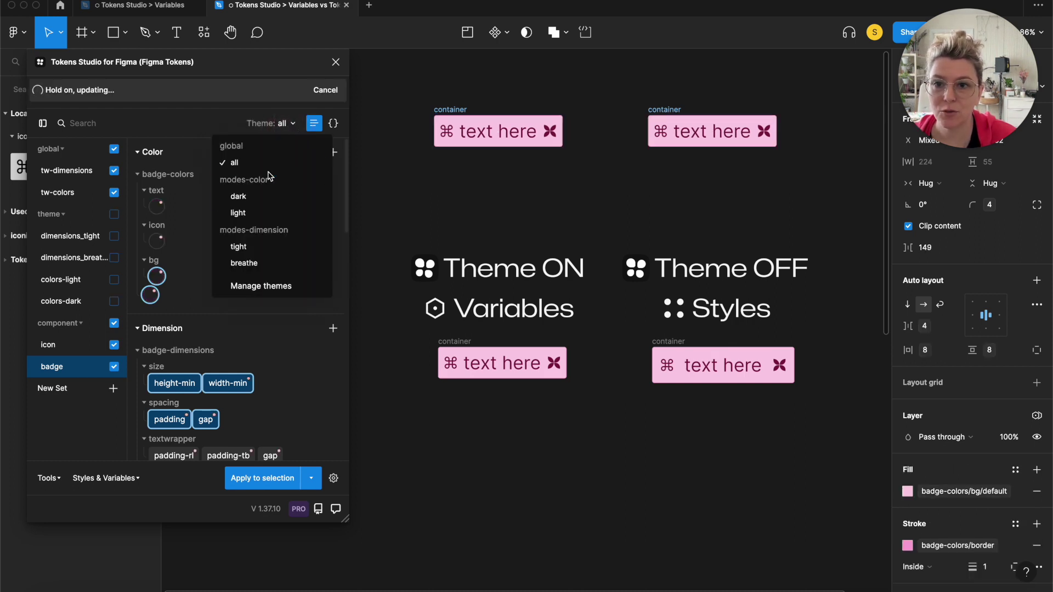
click(260, 192)
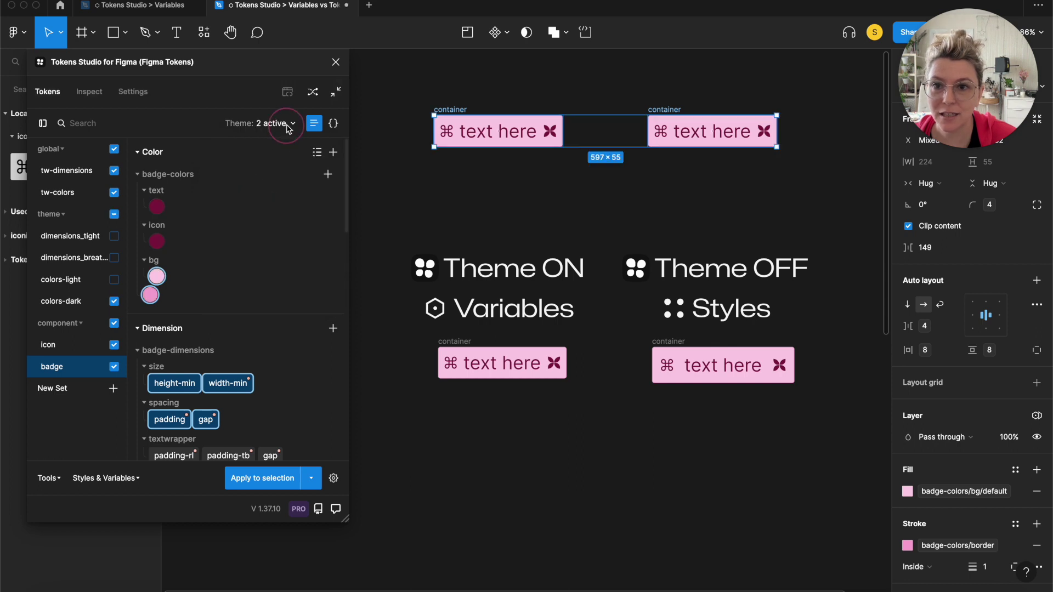
click(290, 125)
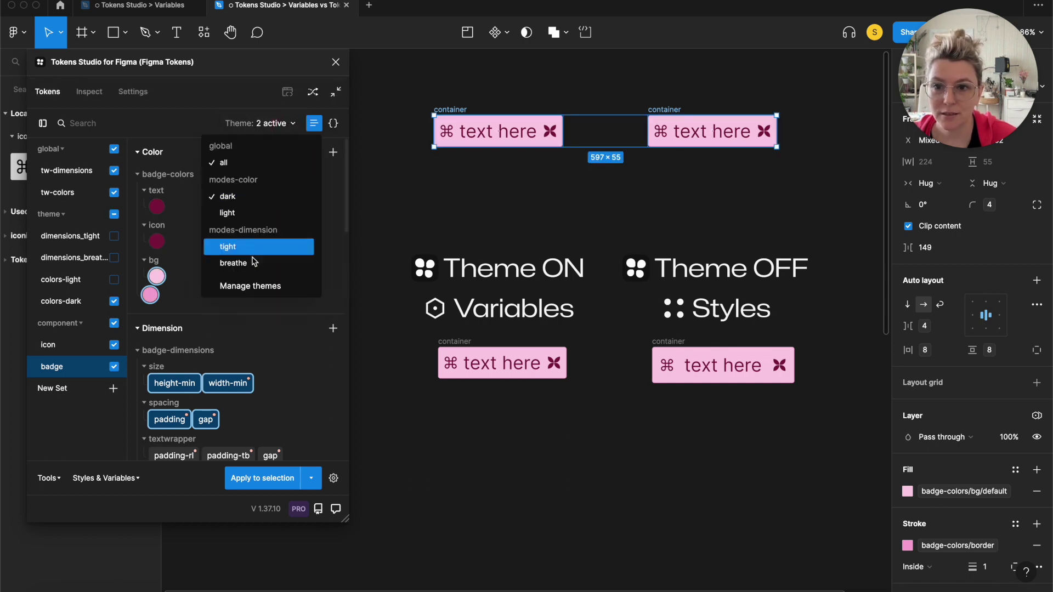
click(252, 251)
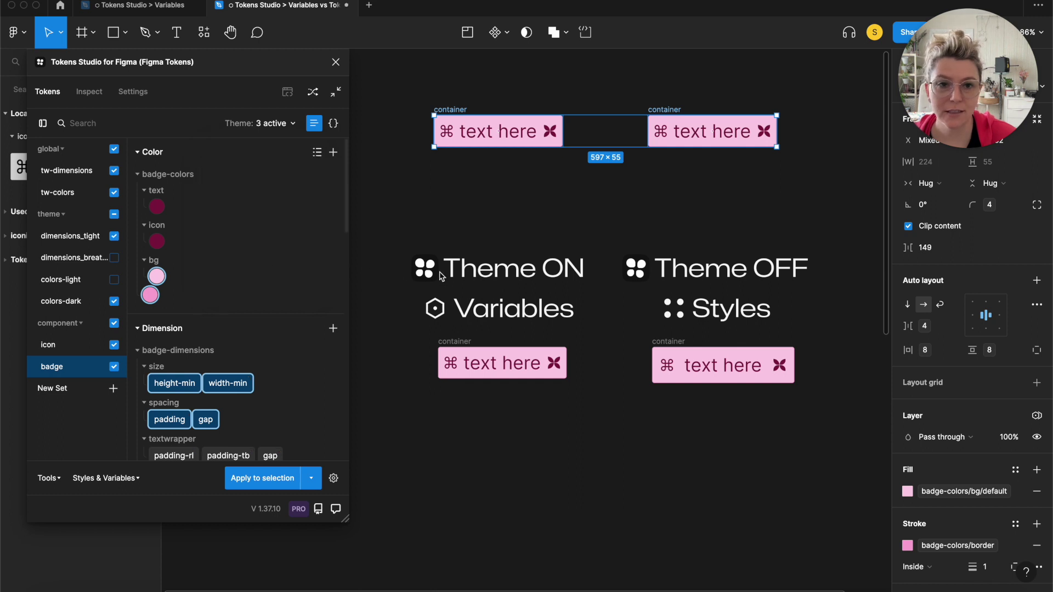
Alternate the modes-color variable mode of both duplicated badges between dark and light, finishing on light.
scroll(925, 389, down, 5)
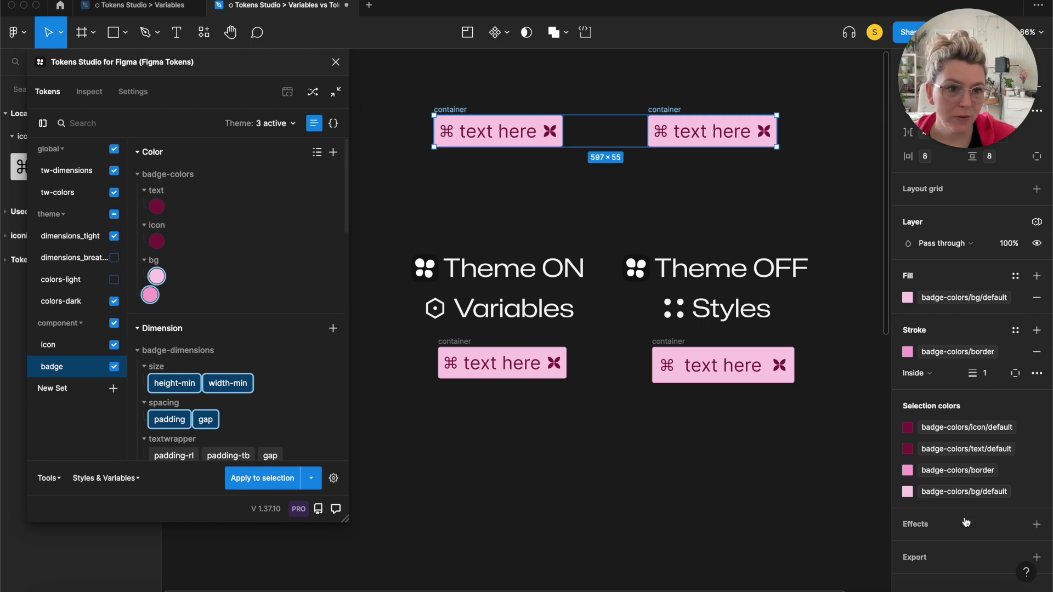
click(1037, 222)
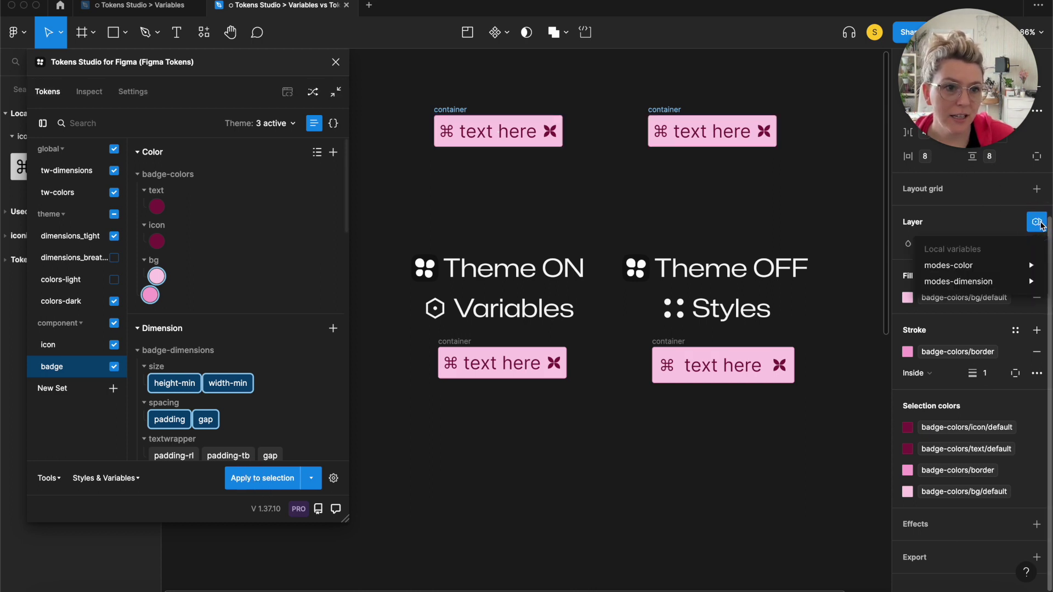
mouse_move(1002, 268)
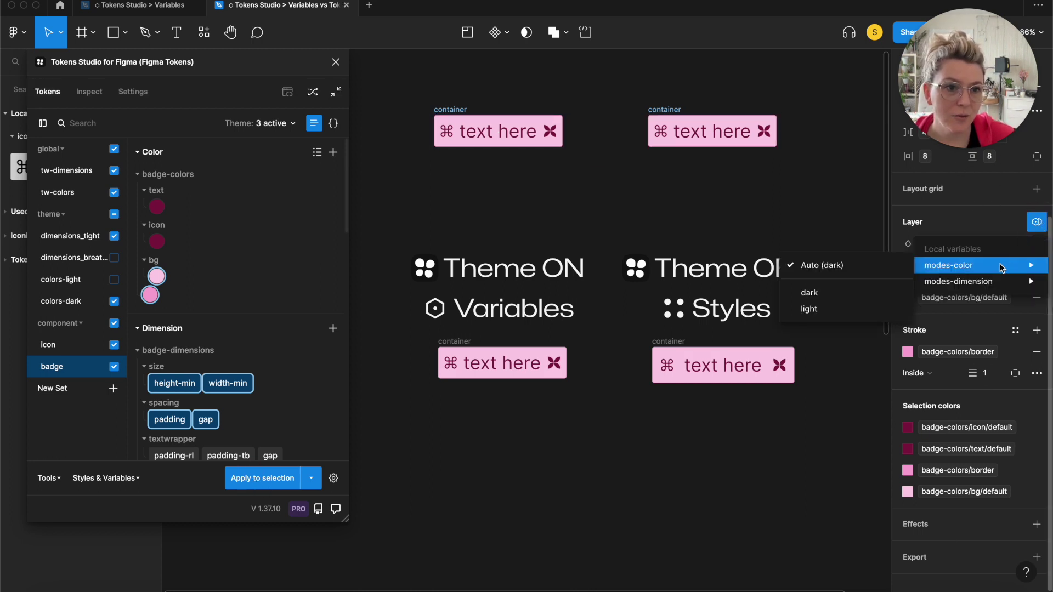
click(821, 299)
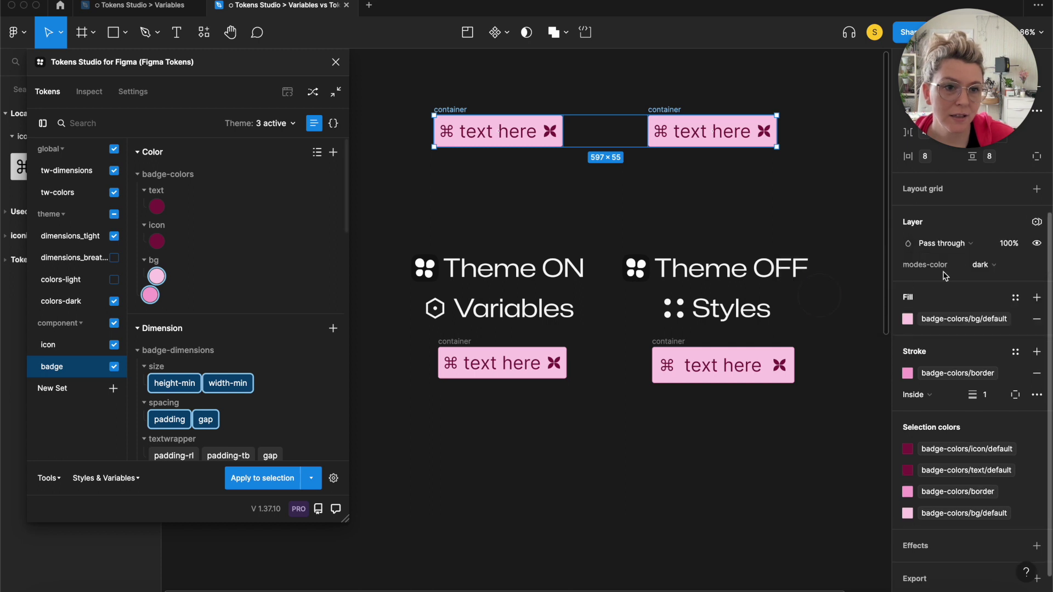
click(1001, 269)
click(1001, 281)
click(1001, 271)
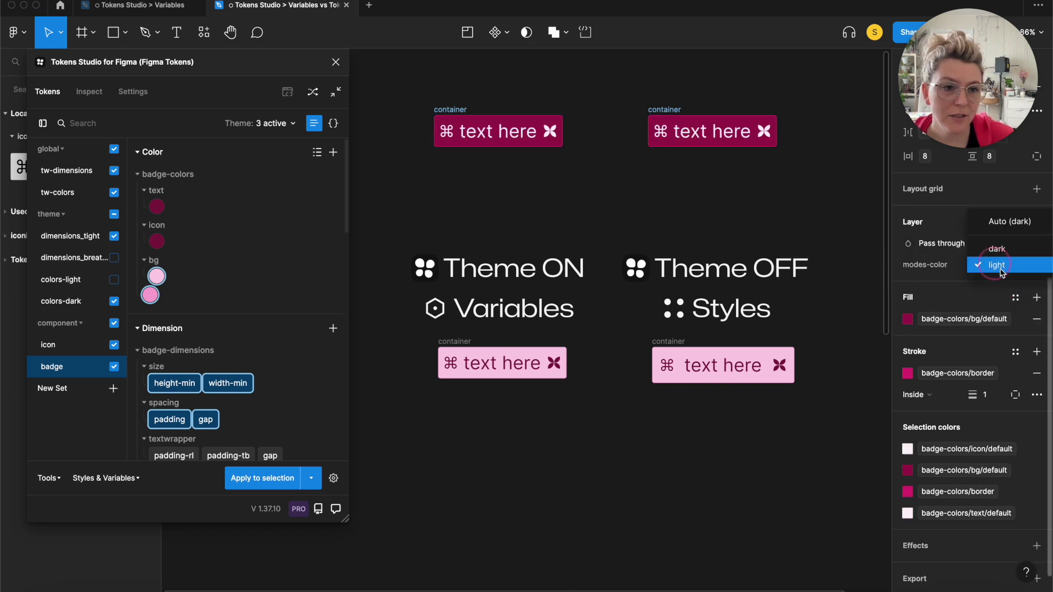
click(997, 249)
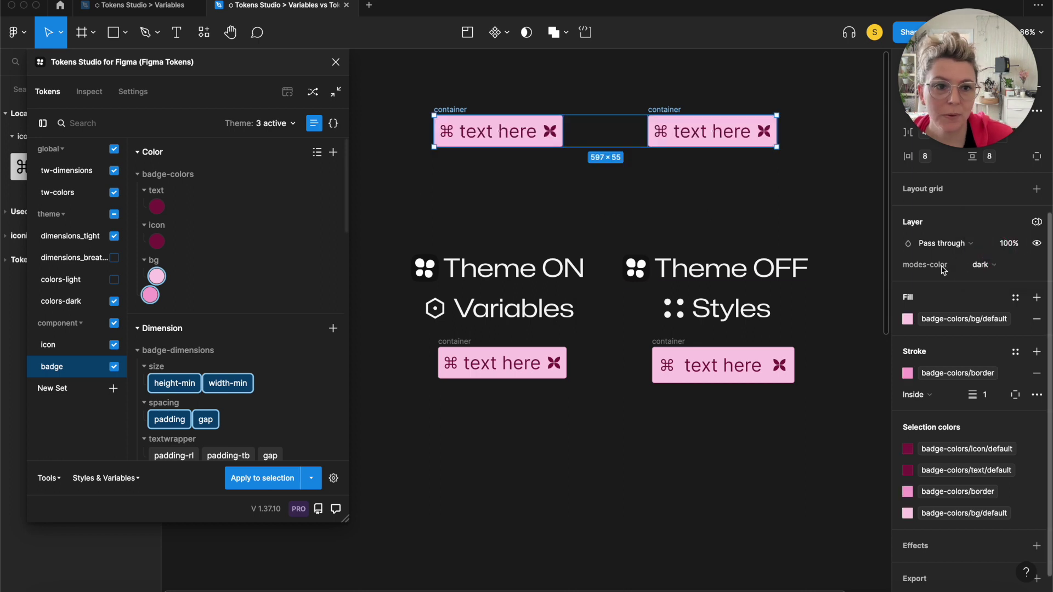
click(982, 265)
click(984, 280)
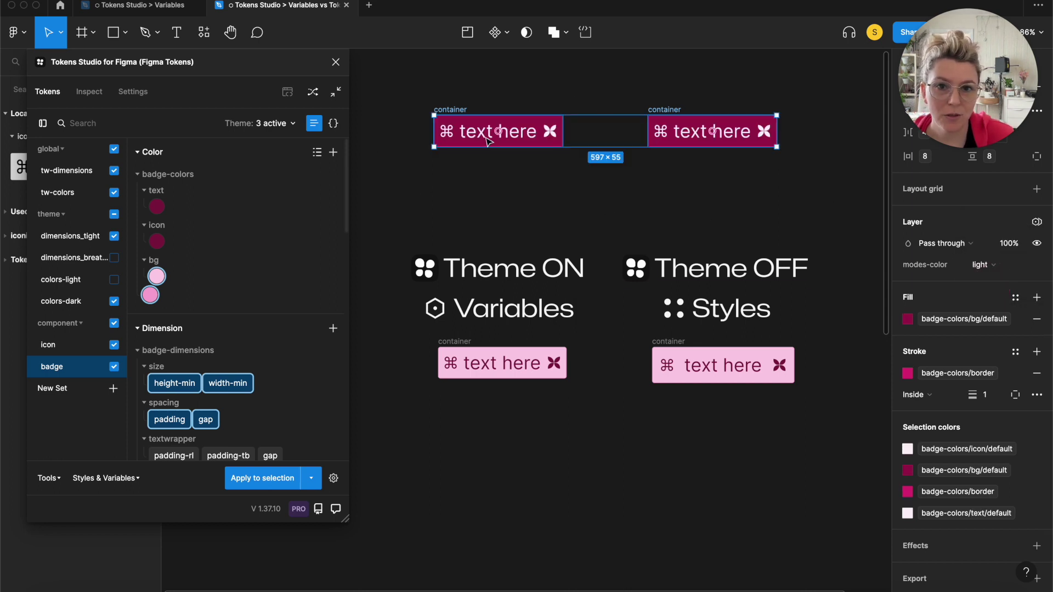
Switch the active modes-color theme to light and back to dark twice to compare how the badges respond.
click(269, 128)
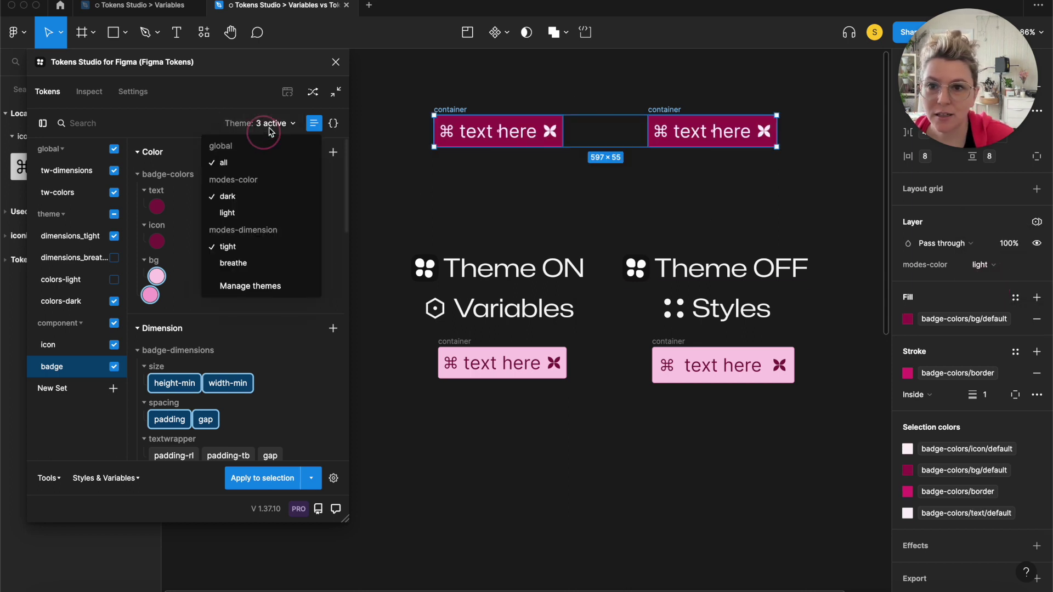
click(250, 215)
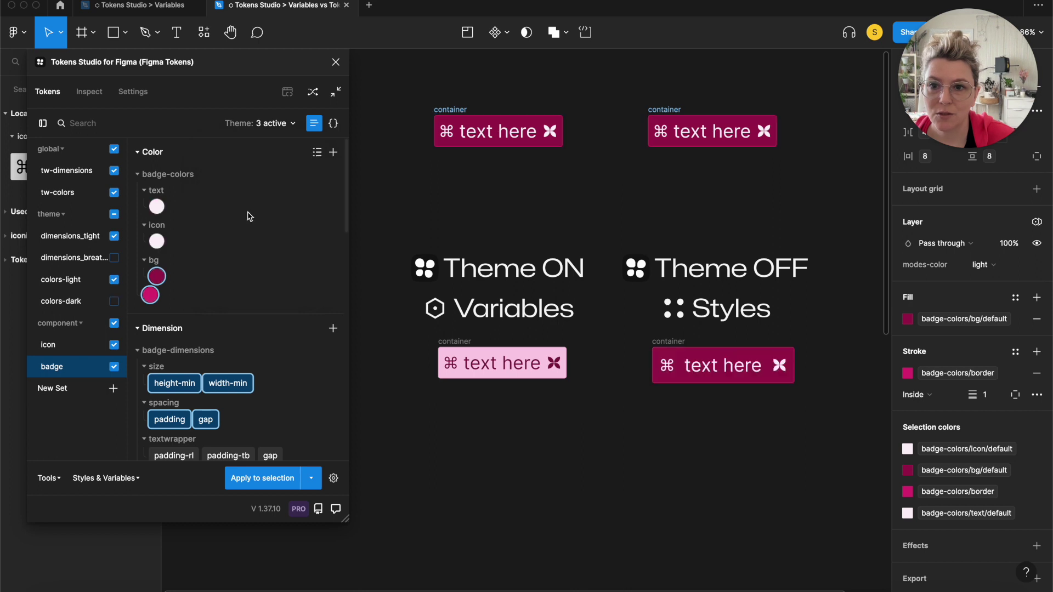
click(292, 124)
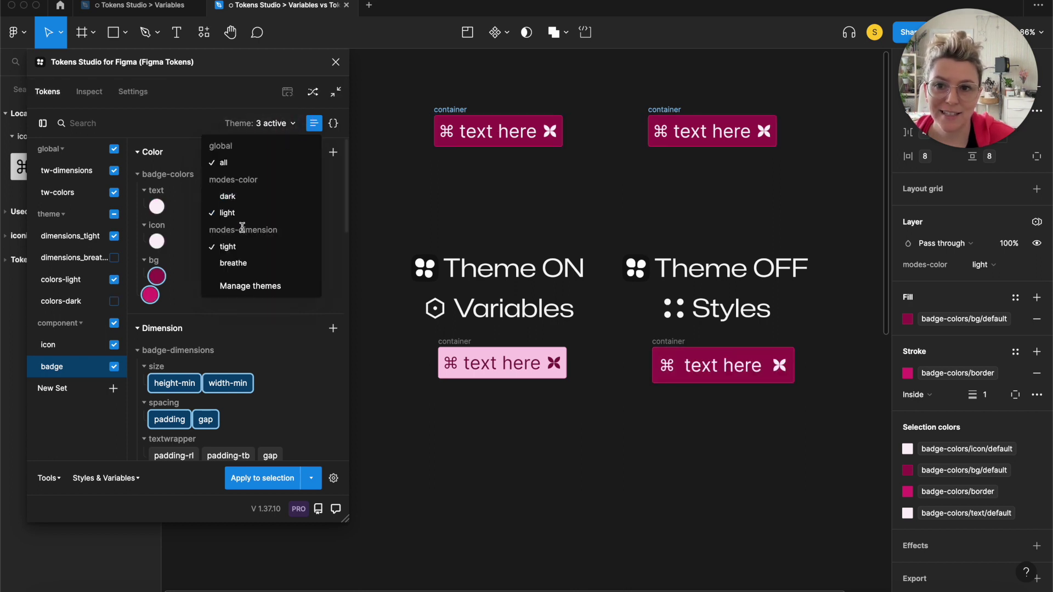
click(243, 197)
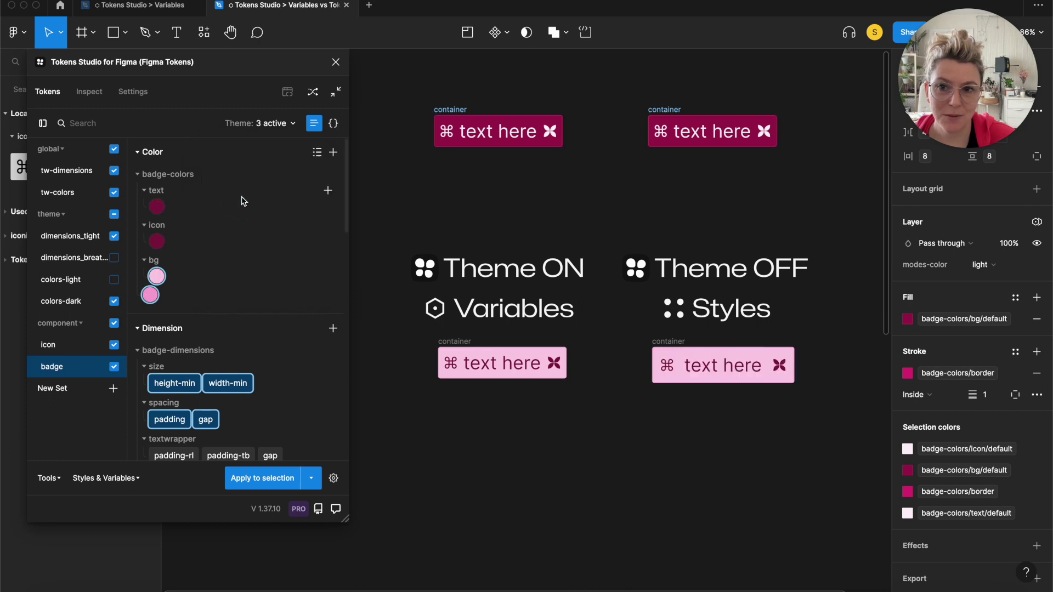
click(290, 125)
click(245, 210)
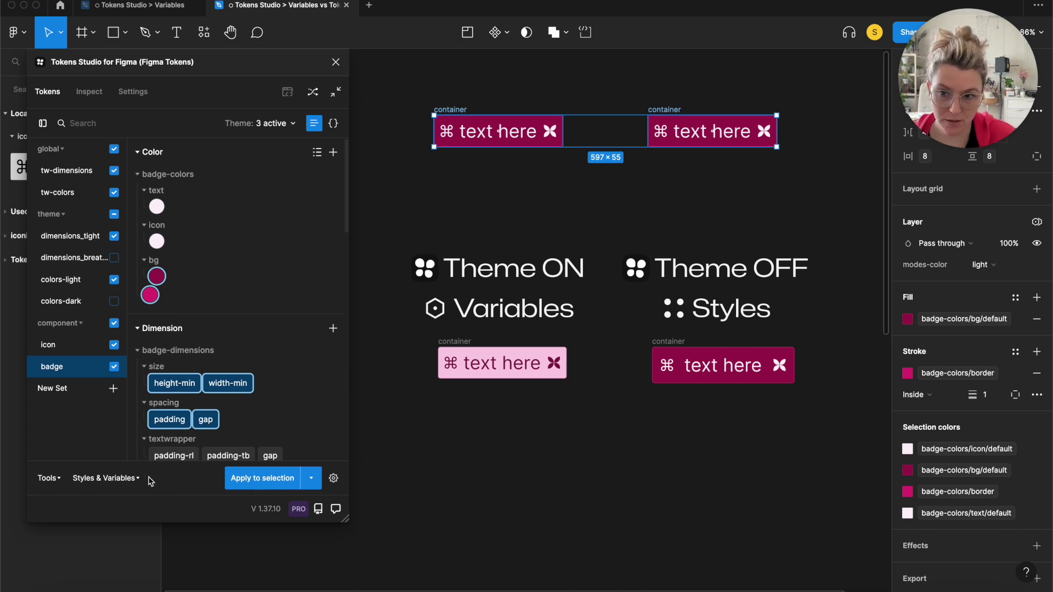
click(273, 123)
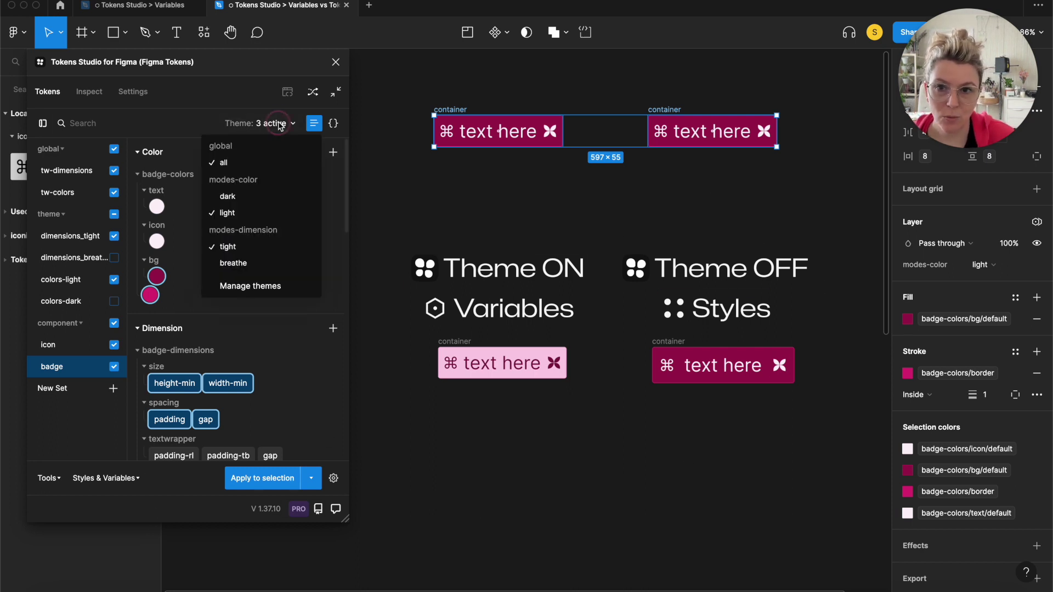
click(227, 199)
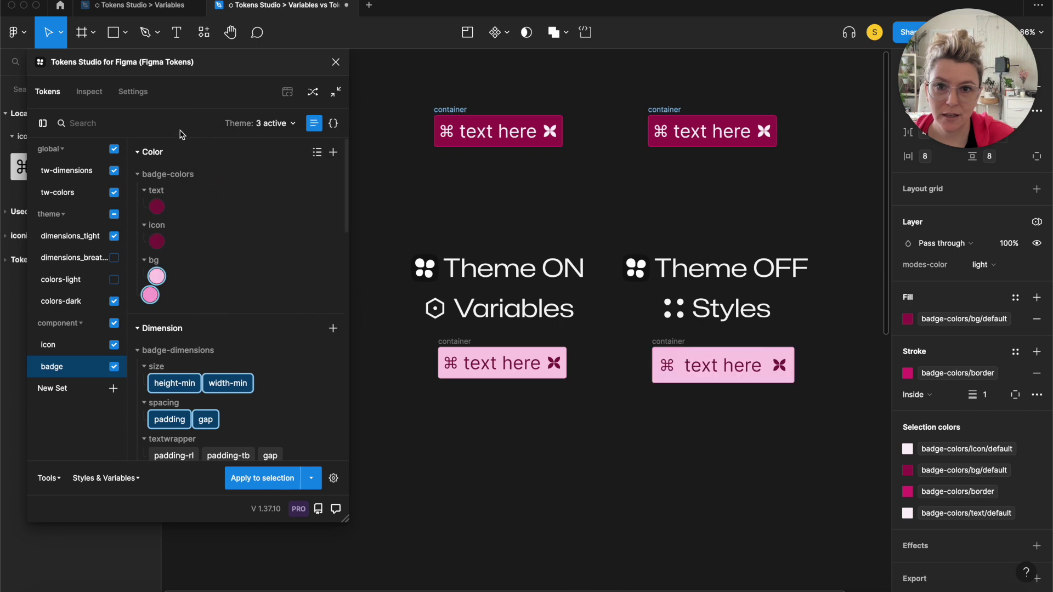
click(442, 108)
shift+click(668, 107)
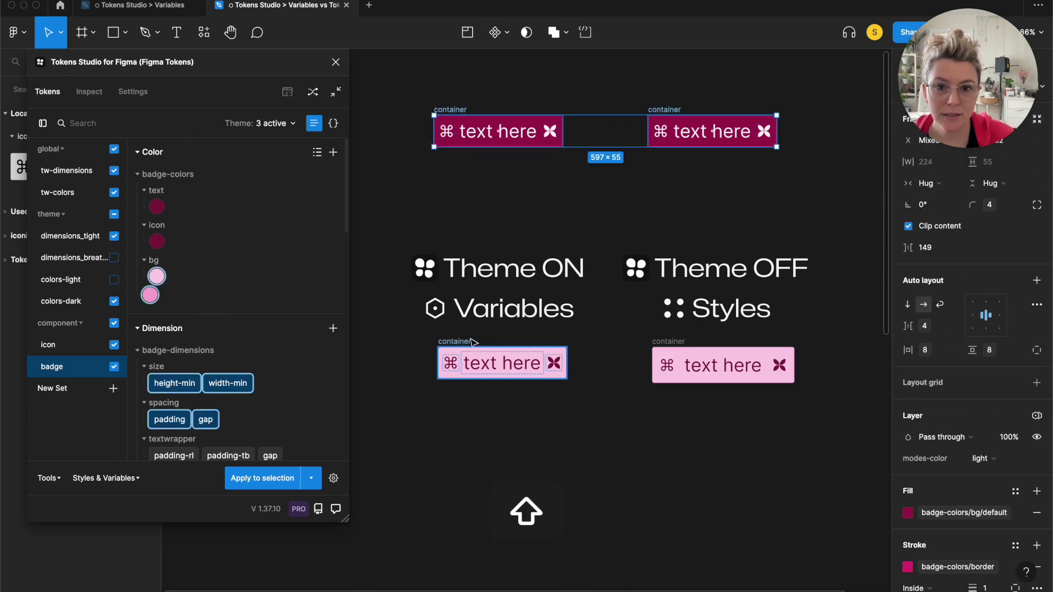
shift+click(472, 357)
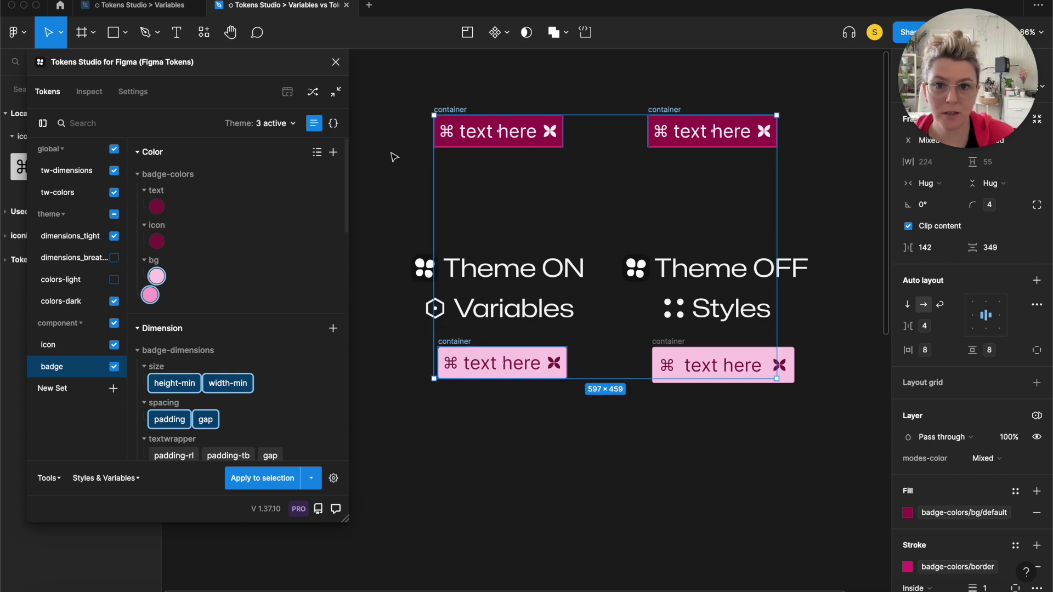
click(393, 116)
Deactivate the all, dark and tight themes so that no theme is active.
click(262, 122)
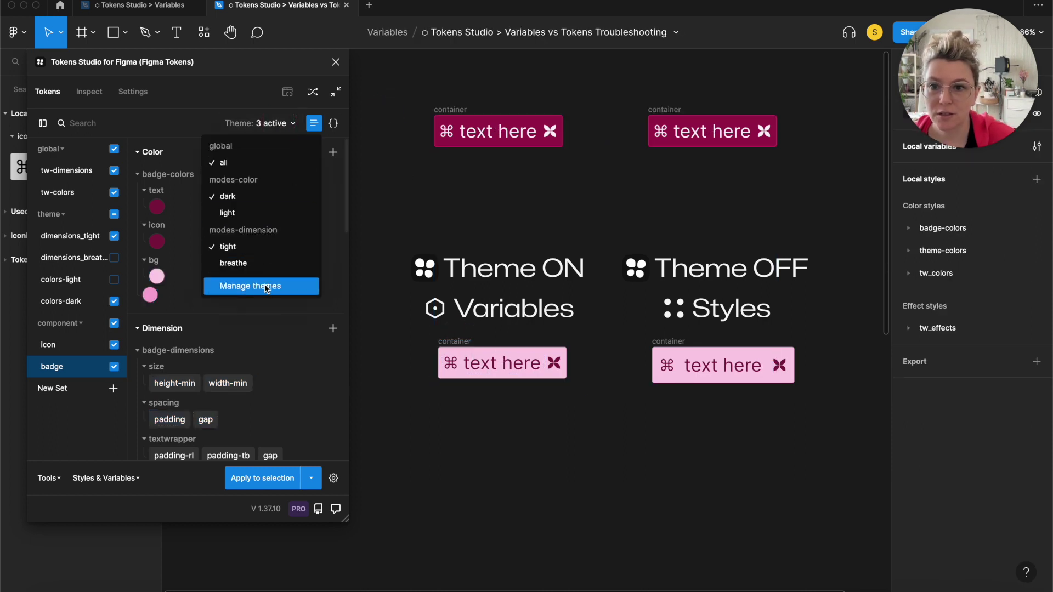
click(261, 162)
click(262, 123)
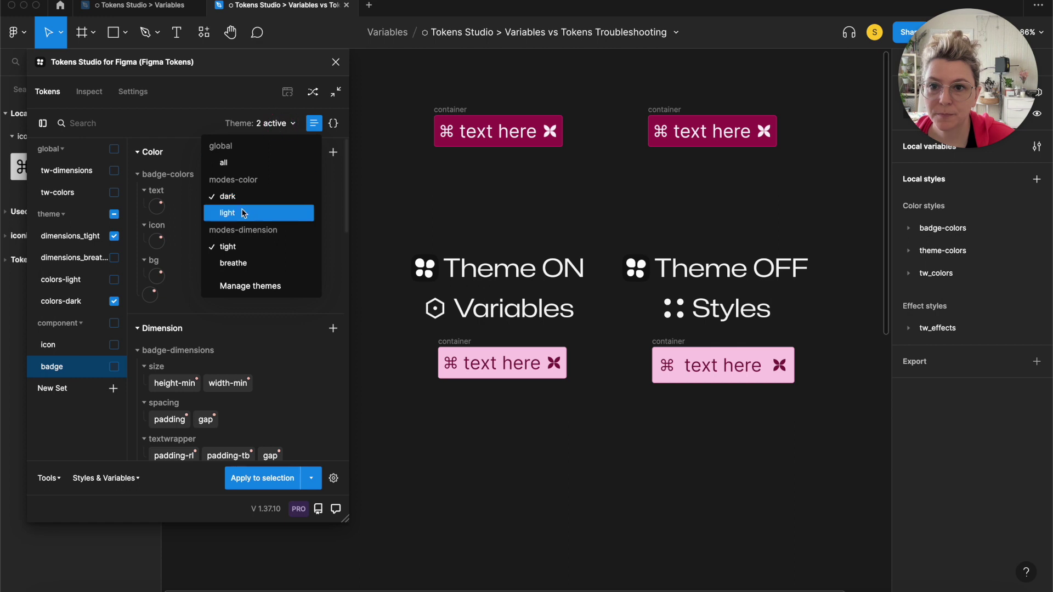
click(241, 197)
click(274, 123)
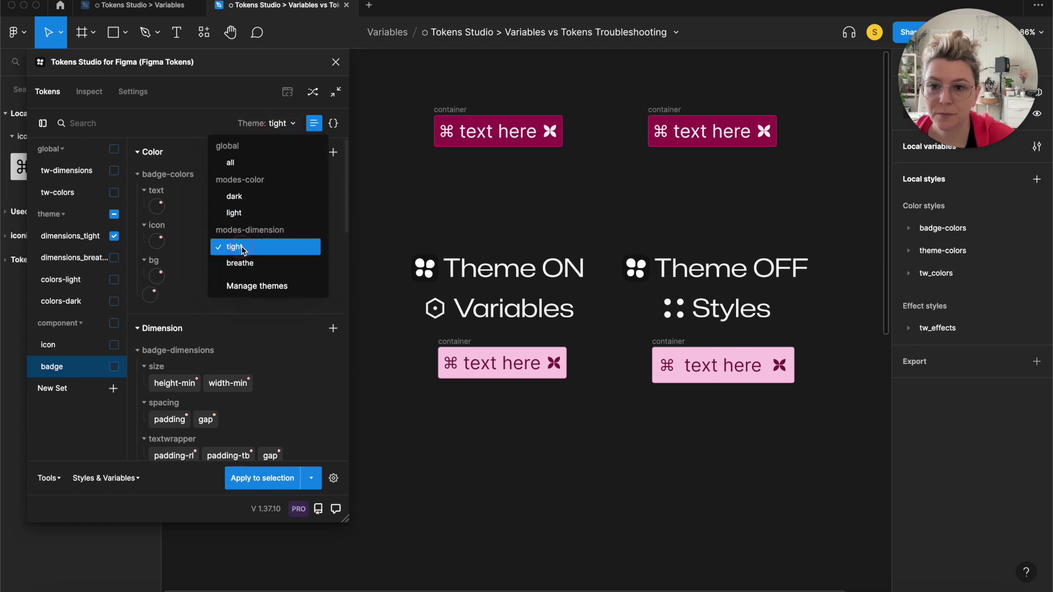
click(244, 247)
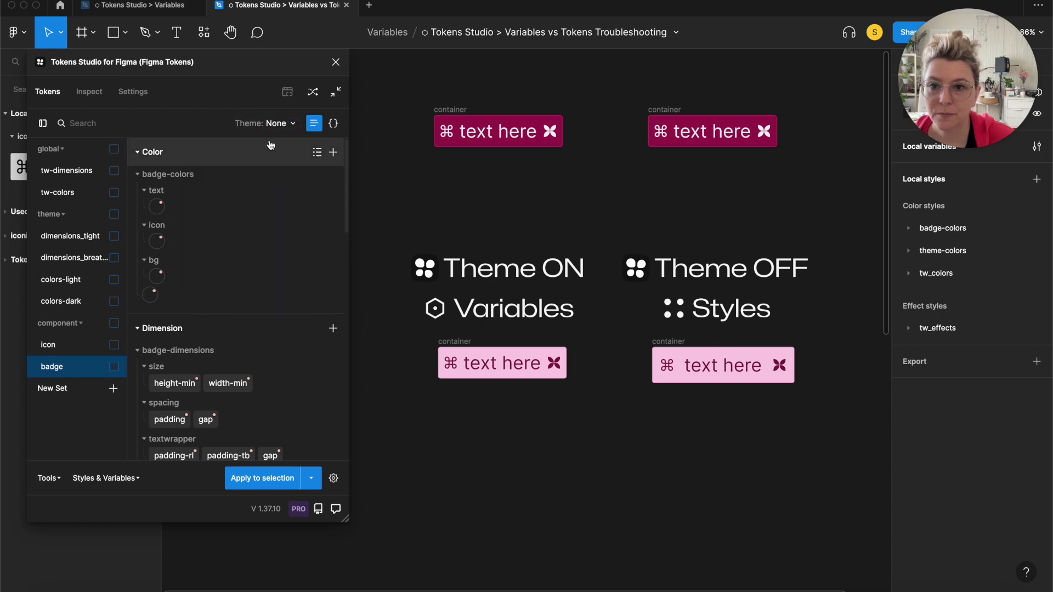
Enable the tw-dimensions, tw-colors, dimensions_tight, colors-light, icon and badge token sets without any theme.
click(115, 170)
click(114, 192)
click(114, 236)
click(114, 280)
click(114, 345)
click(114, 367)
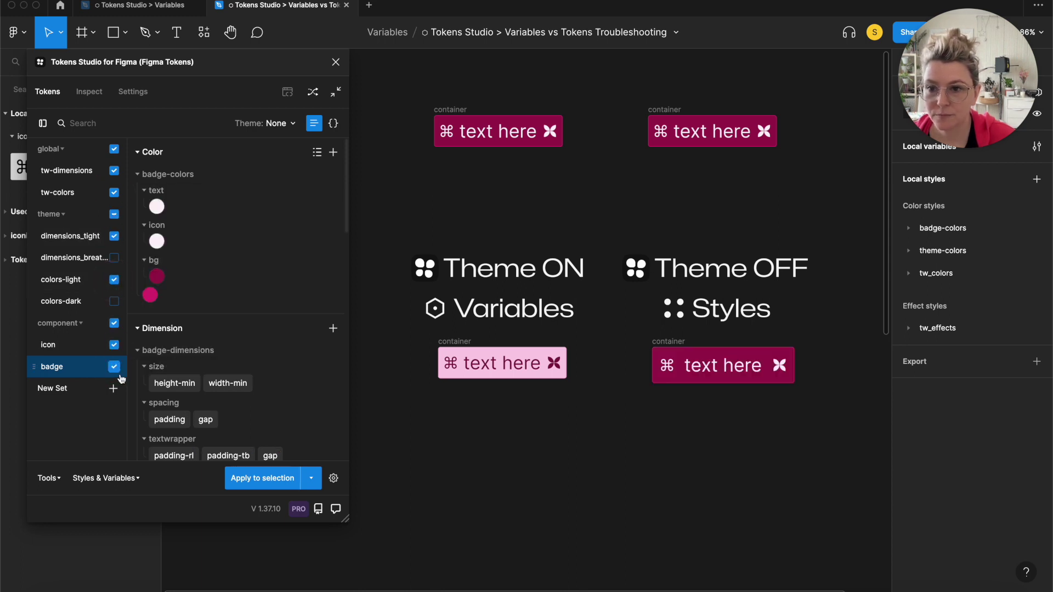
Enable the colors-dark token set, and turn colors-light off and back on beside it.
click(114, 301)
click(114, 280)
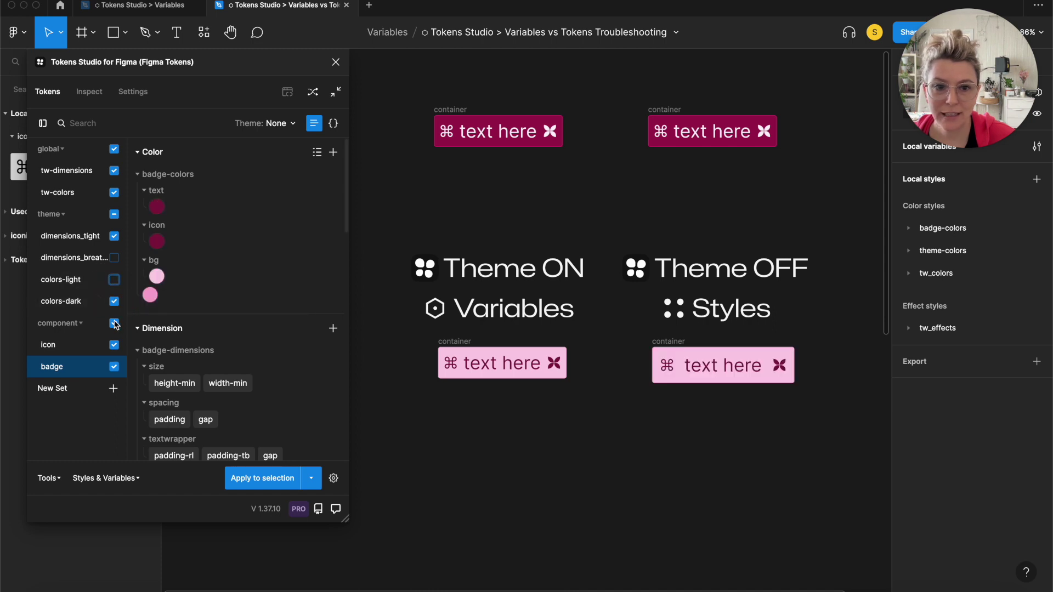
click(114, 279)
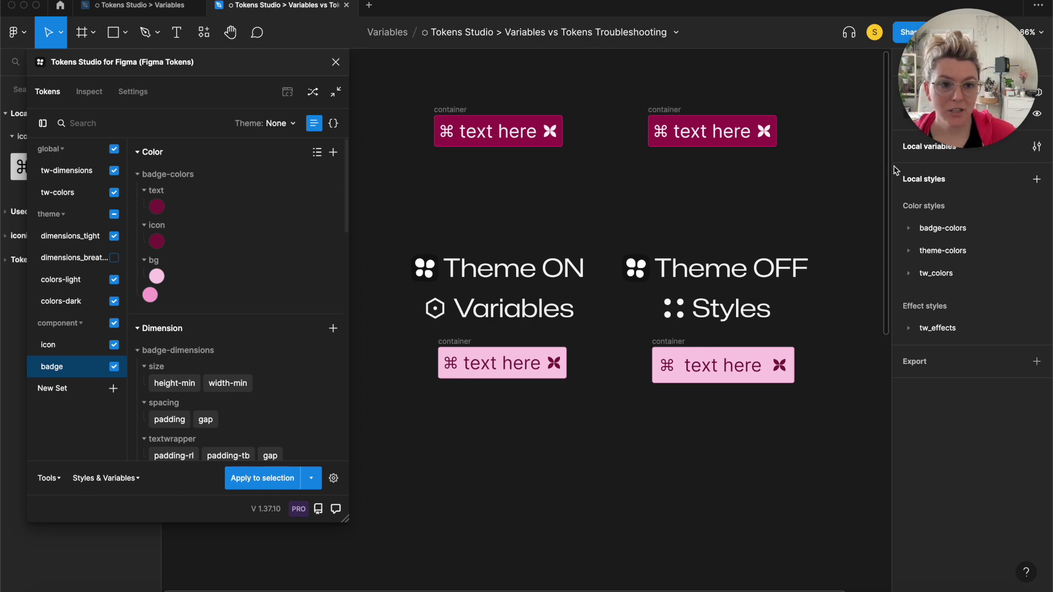
Inspect the tokens applied to the Theme OFF styles badge, then select the Theme ON variables badge and the two dark badges for comparison.
click(671, 355)
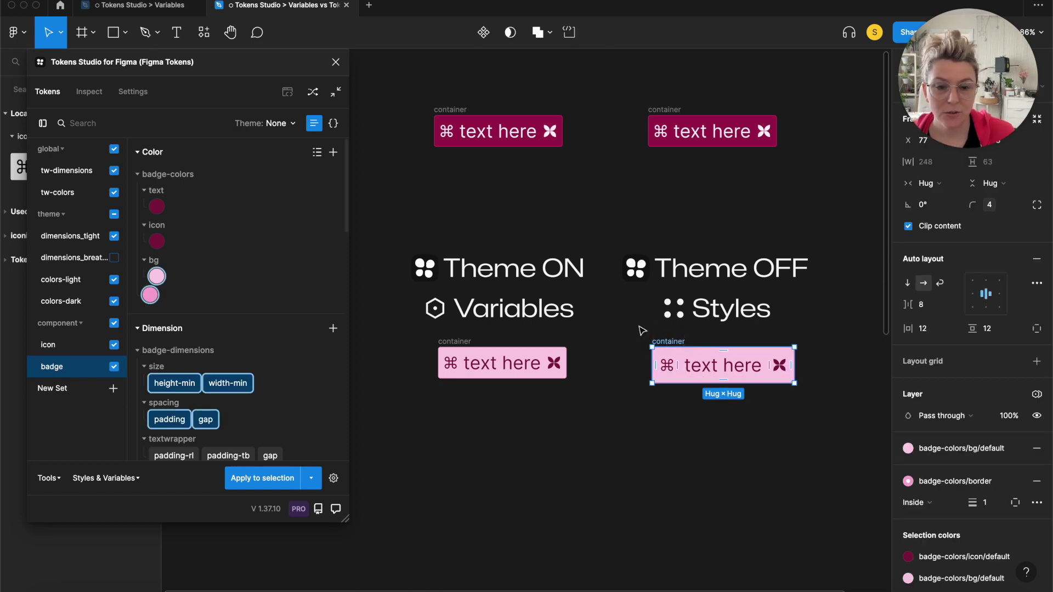
click(87, 93)
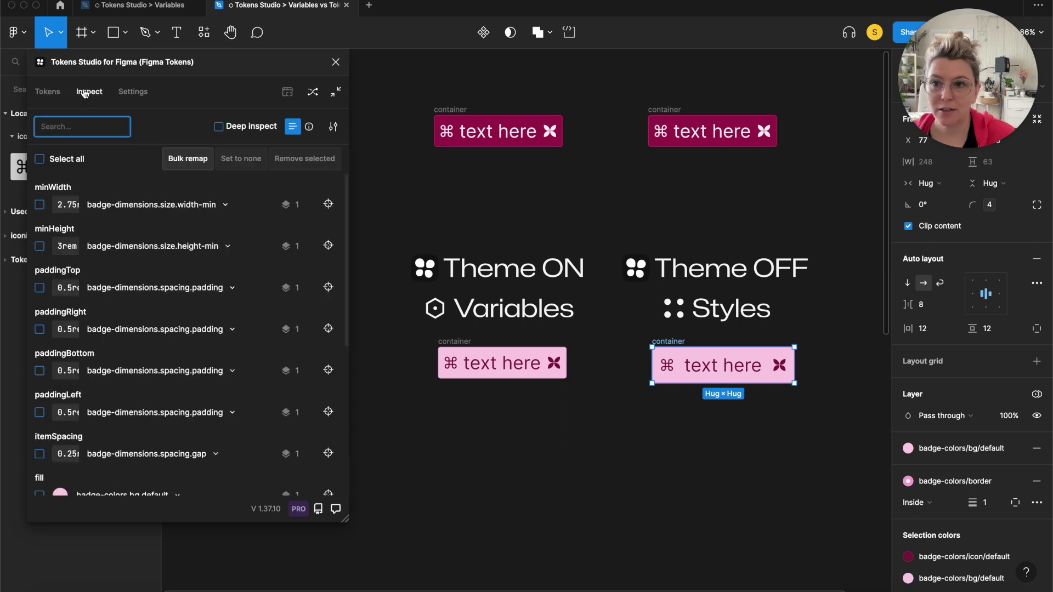
scroll(169, 283, down, 3)
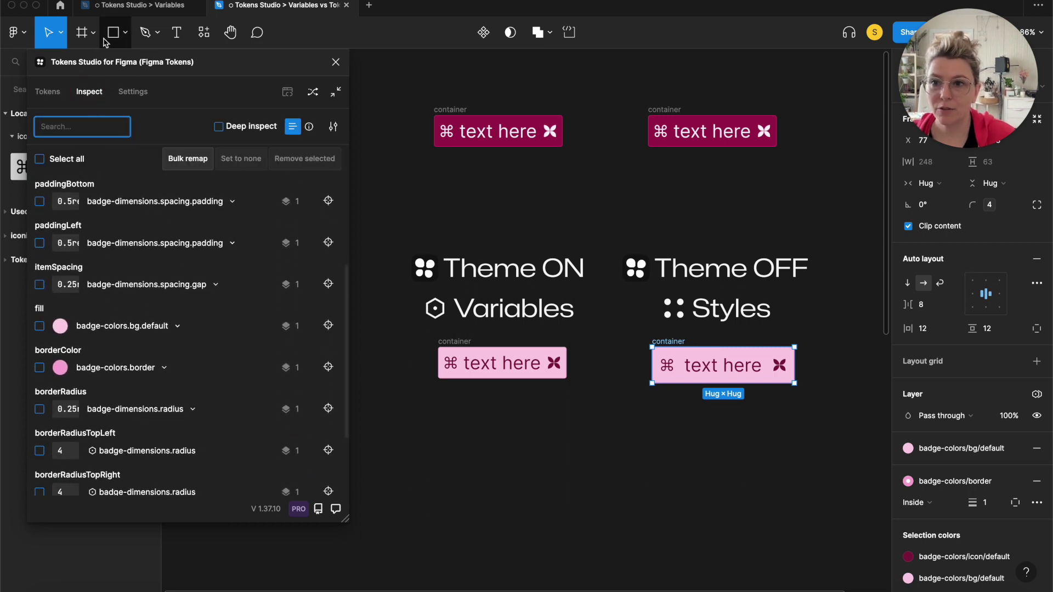
scroll(231, 206, down, 2)
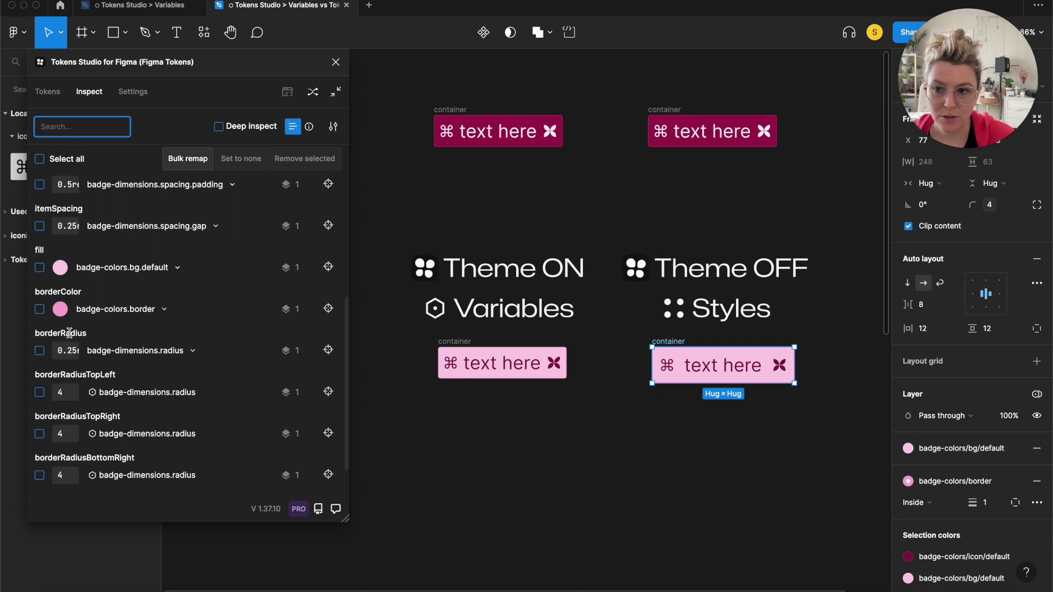
click(466, 354)
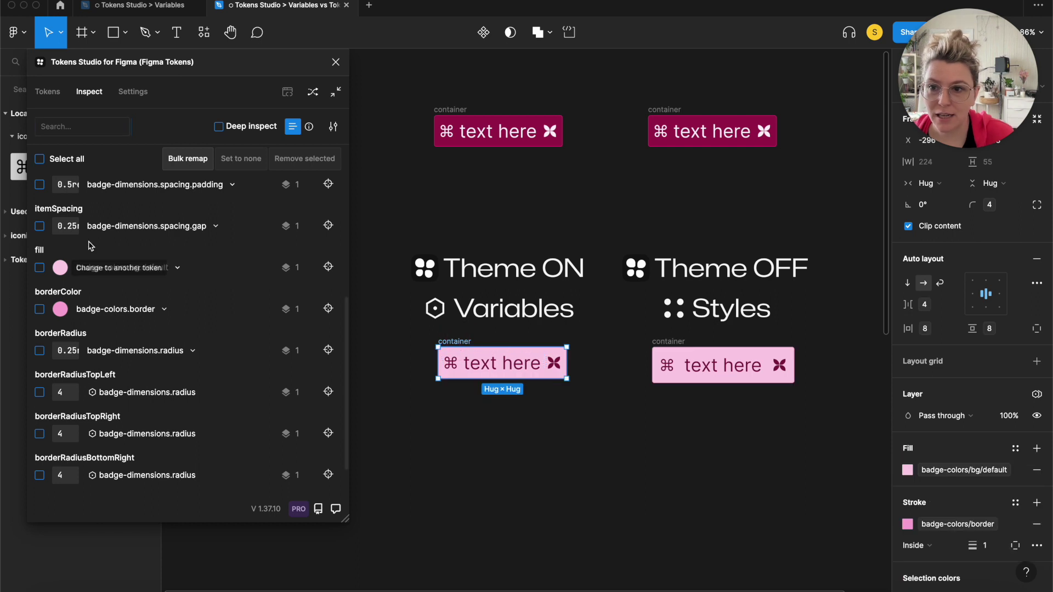
click(459, 110)
click(663, 112)
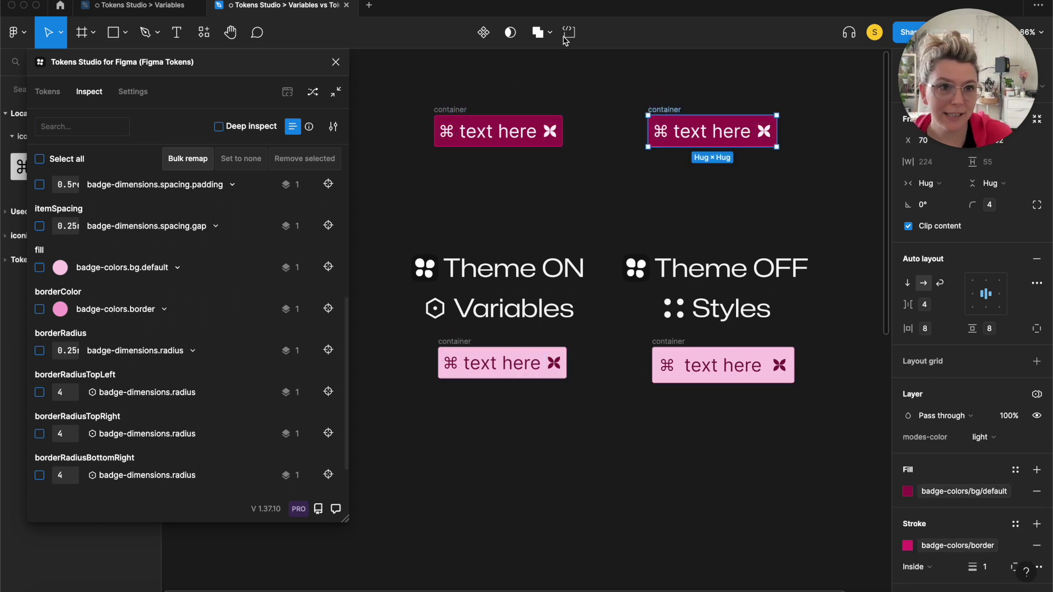
Inspect the tokens and variables applied to the badge container under the Variables heading below Token First.
scroll(647, 351, down, 10)
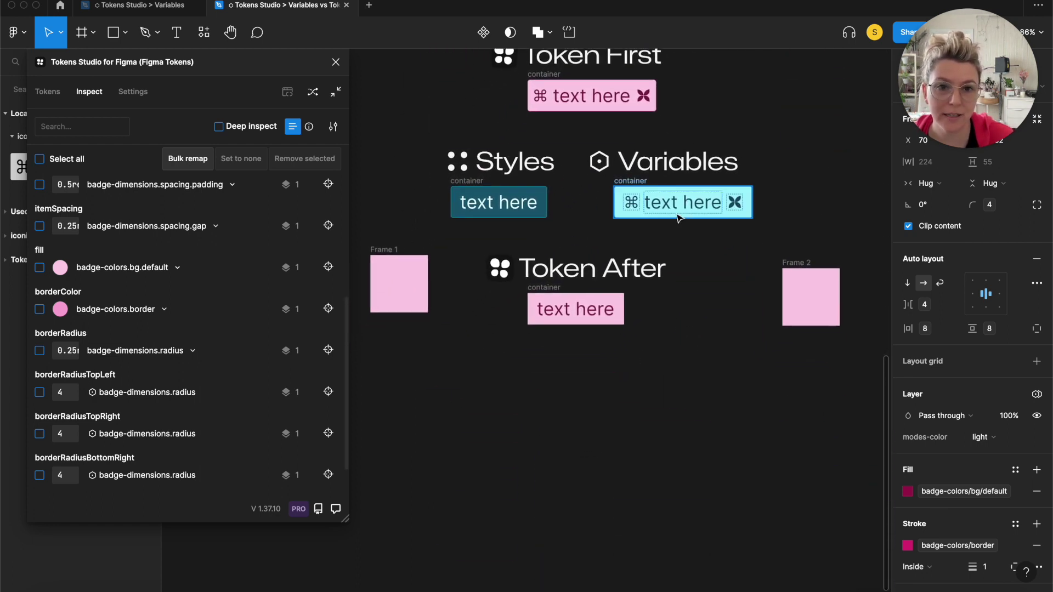
click(629, 175)
key(super+z)
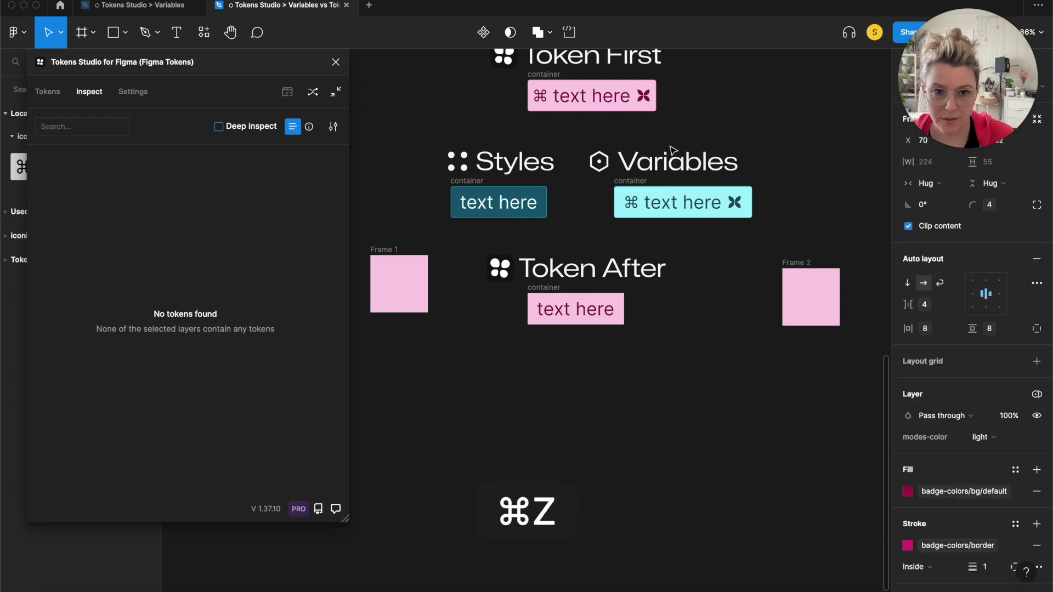
click(721, 133)
click(630, 187)
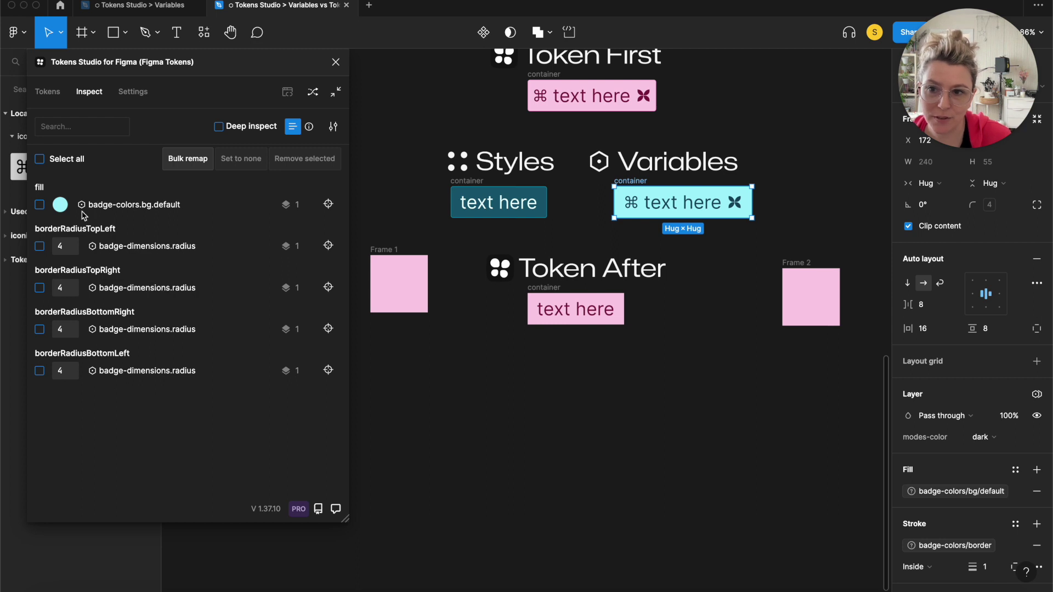
Apply the badge-colors/bg/default color style to the fill of the Styles badge container and inspect its tokens.
click(473, 183)
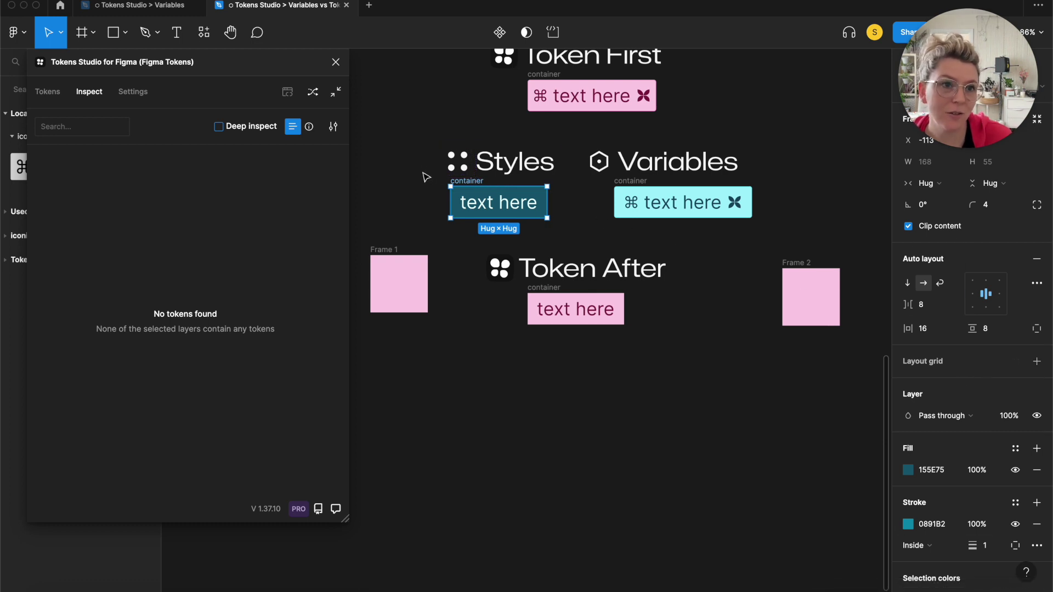
click(1015, 448)
text(badg)
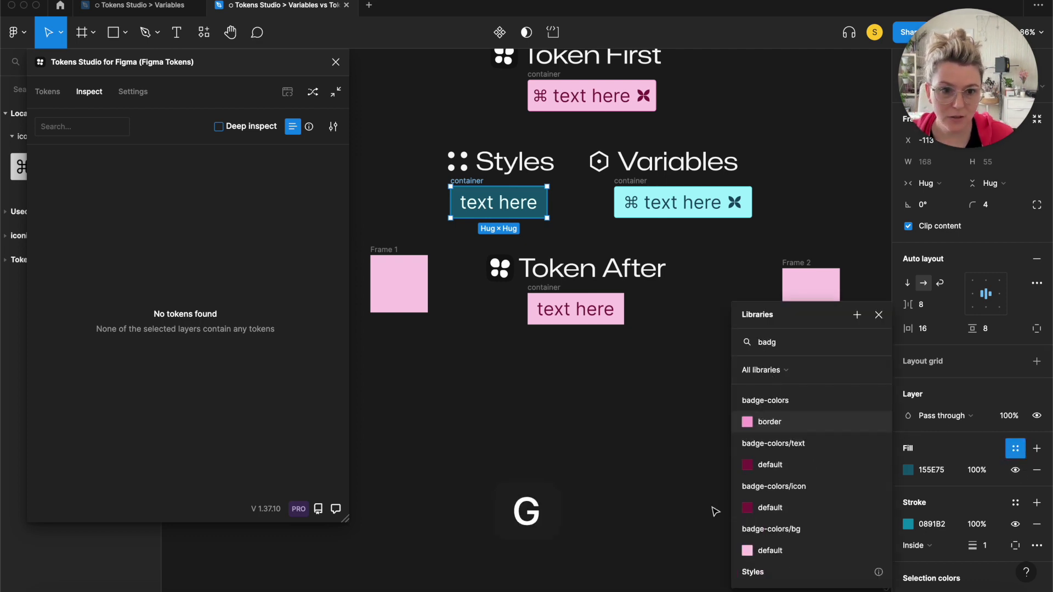
scroll(787, 486, down, 3)
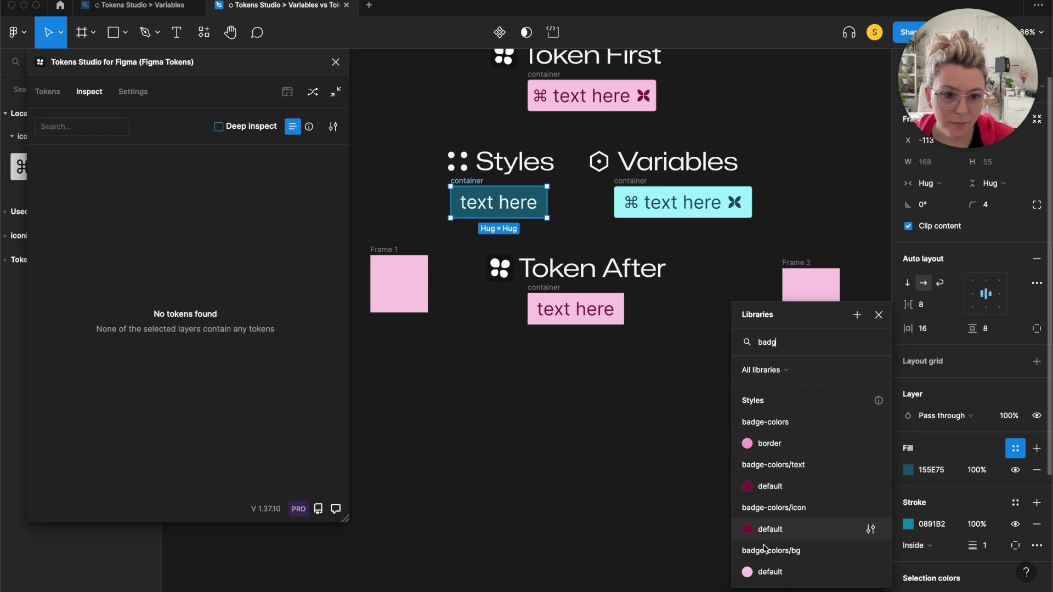
click(764, 572)
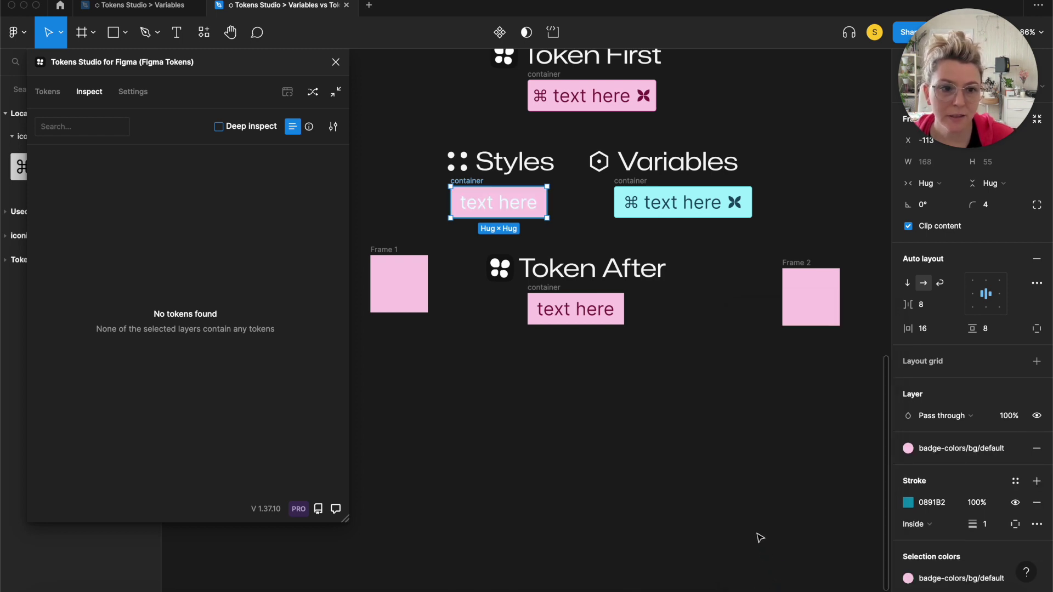
click(760, 538)
click(456, 193)
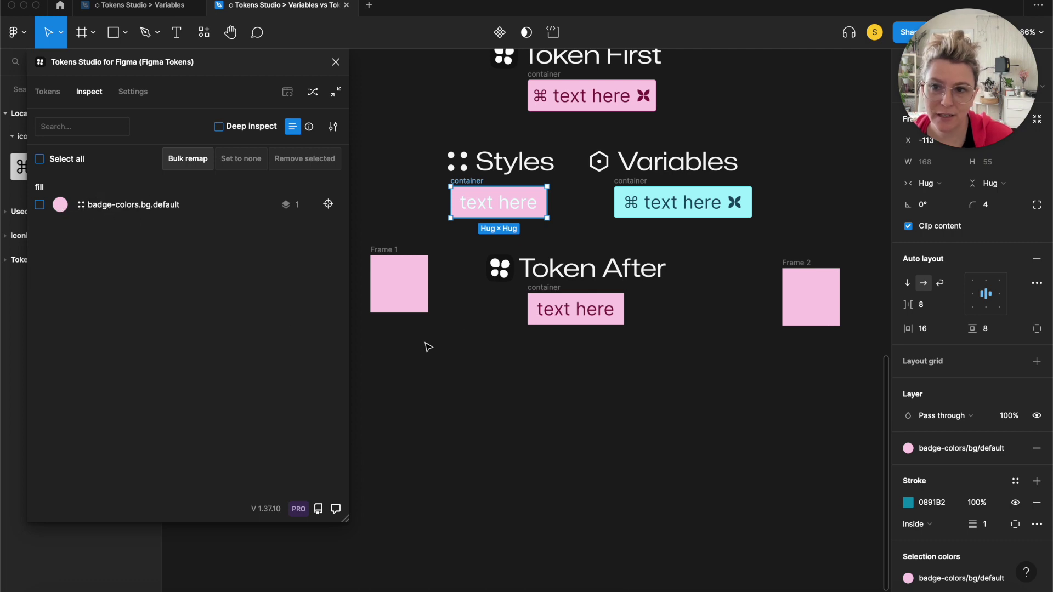
Apply the badge-colors/text/default color variable to the fill of the text inside the Styles badge.
double_click(482, 204)
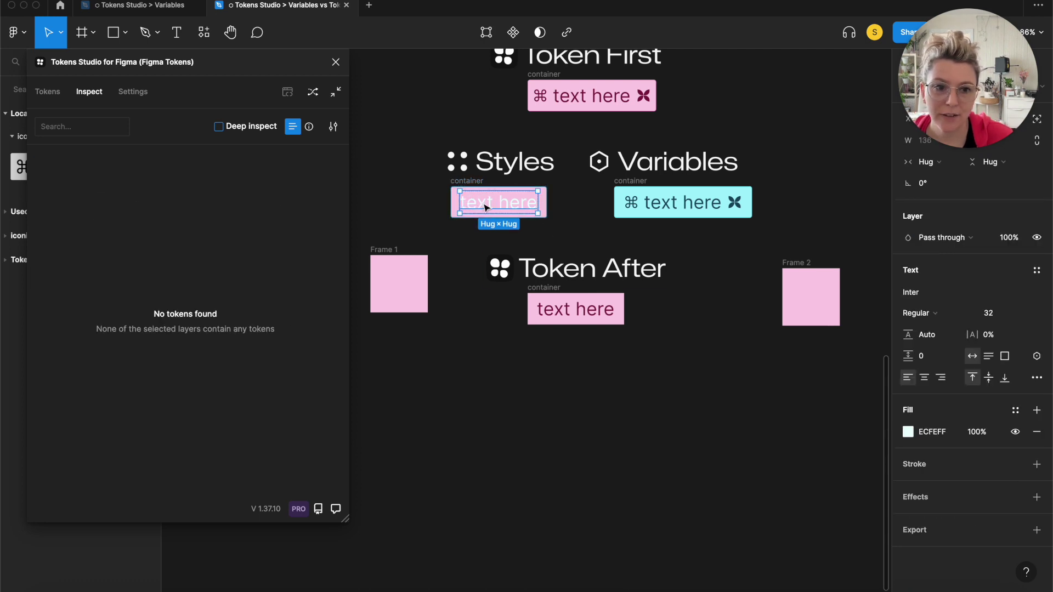
double_click(483, 205)
click(1015, 410)
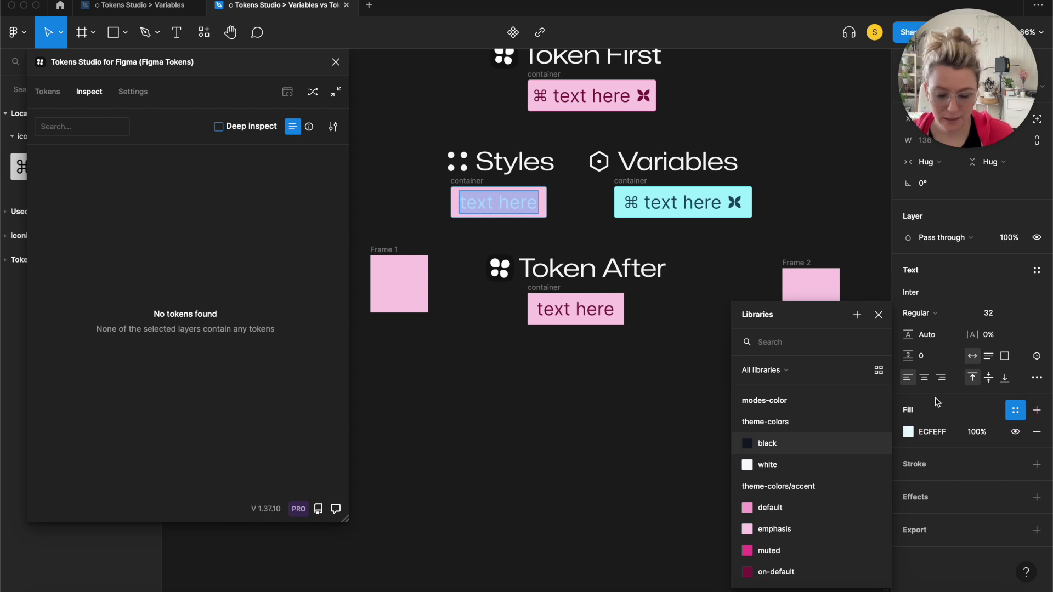
text(badge)
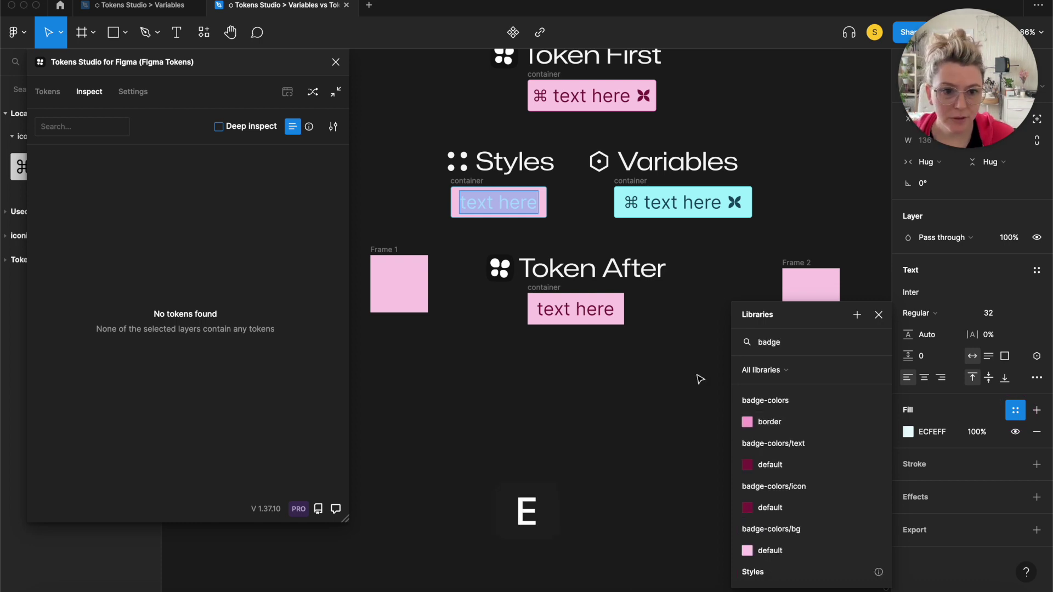
click(770, 465)
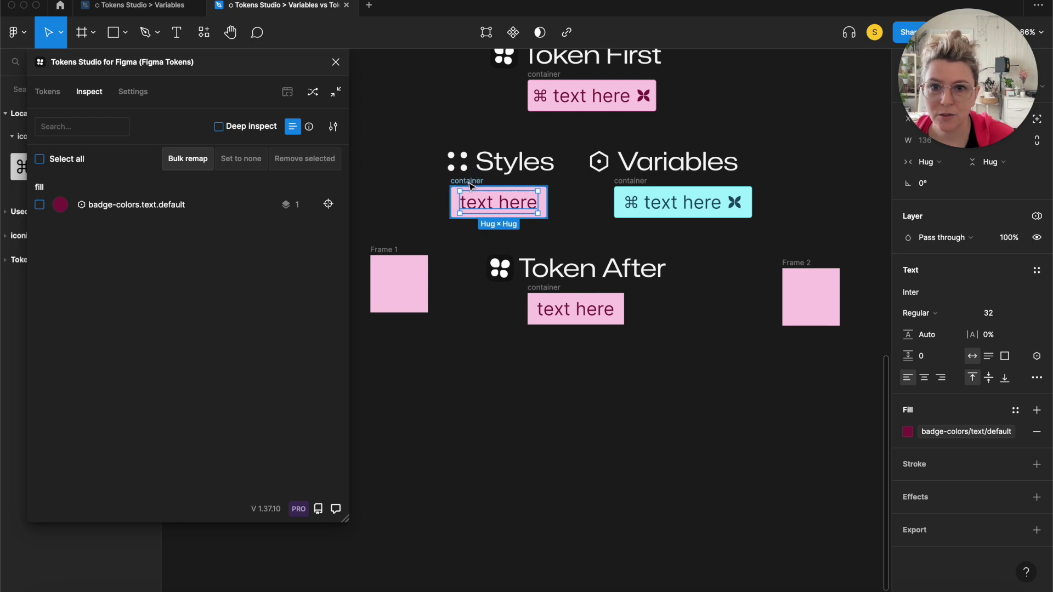
Turn on Deep inspect for the Styles badge container and review its nested tokens and selection colors.
click(418, 204)
click(466, 181)
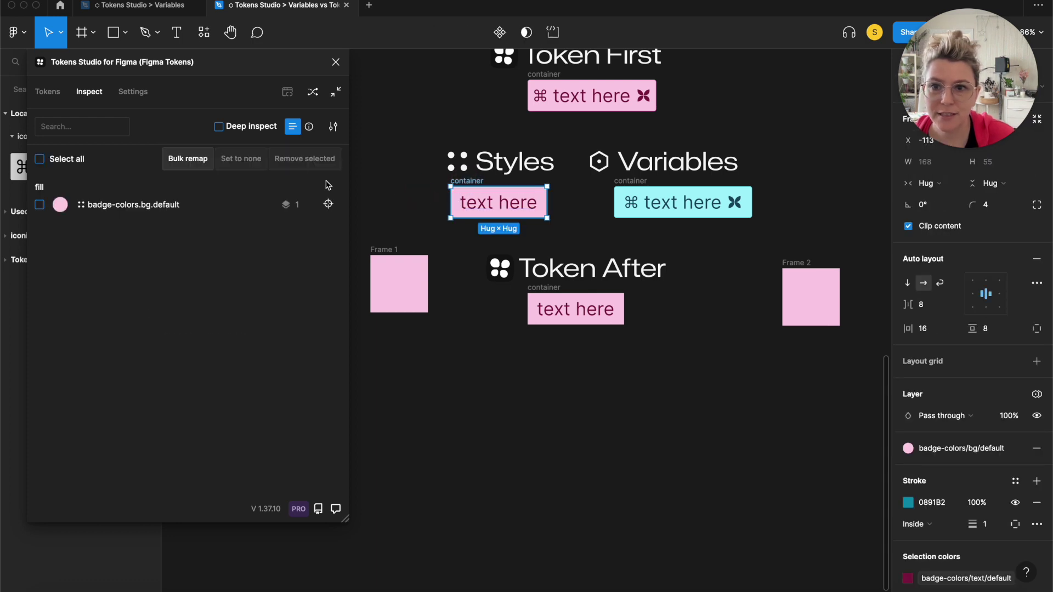
click(219, 127)
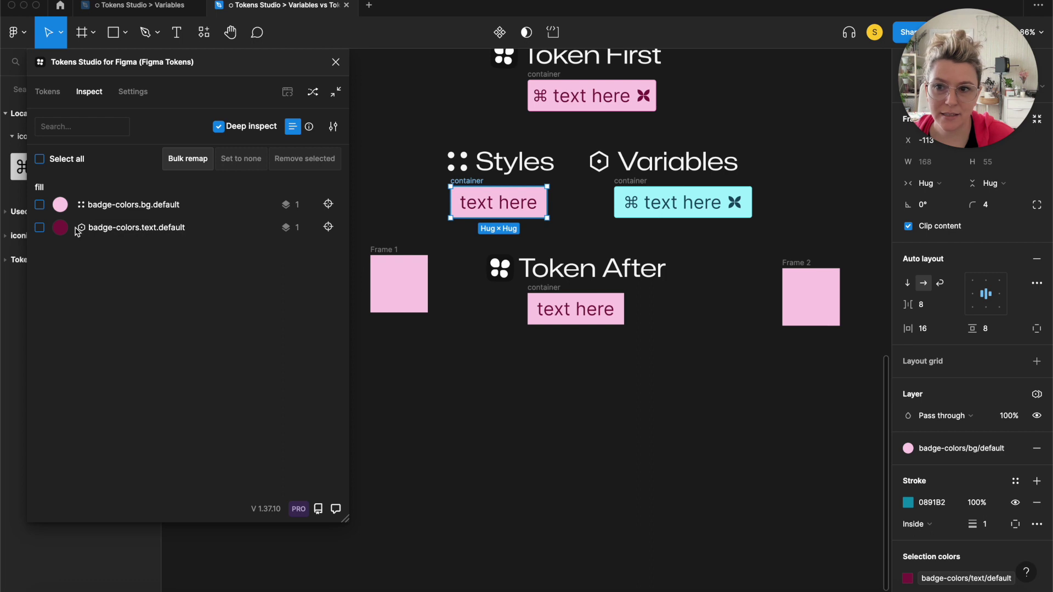
click(654, 430)
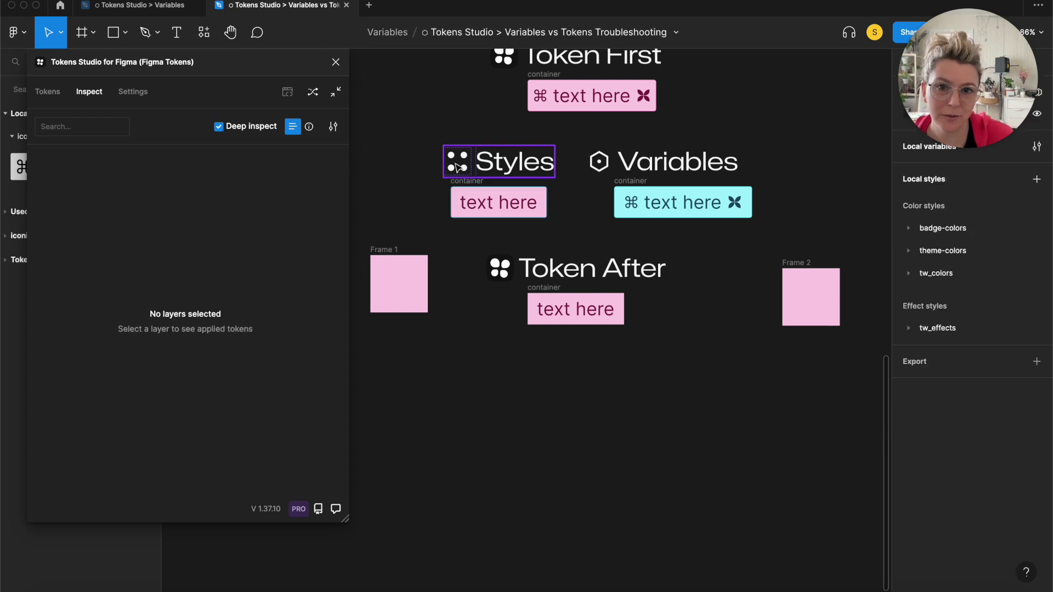
click(499, 202)
scroll(991, 452, down, 3)
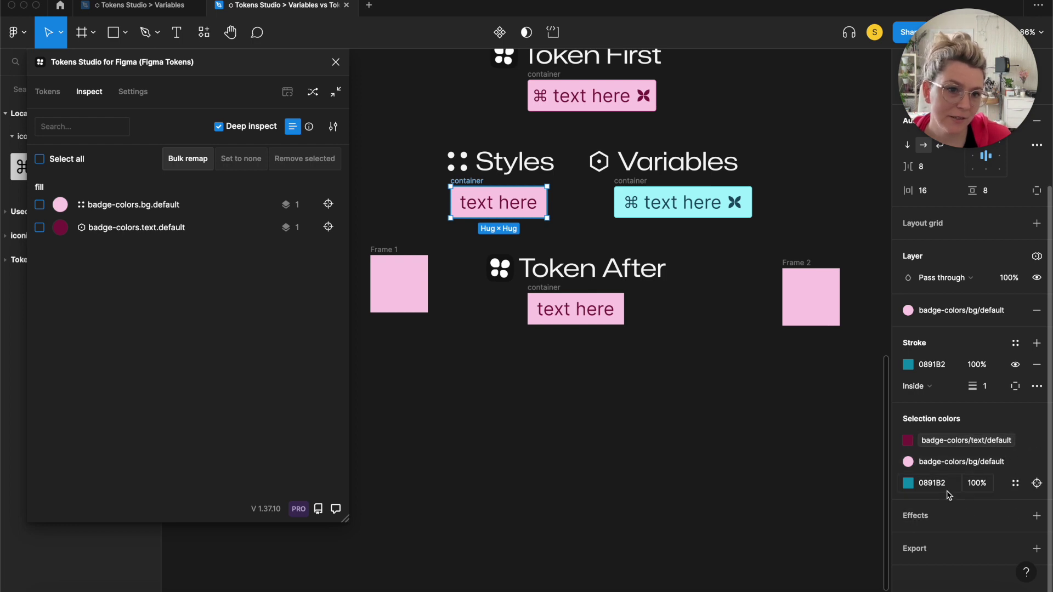
click(562, 384)
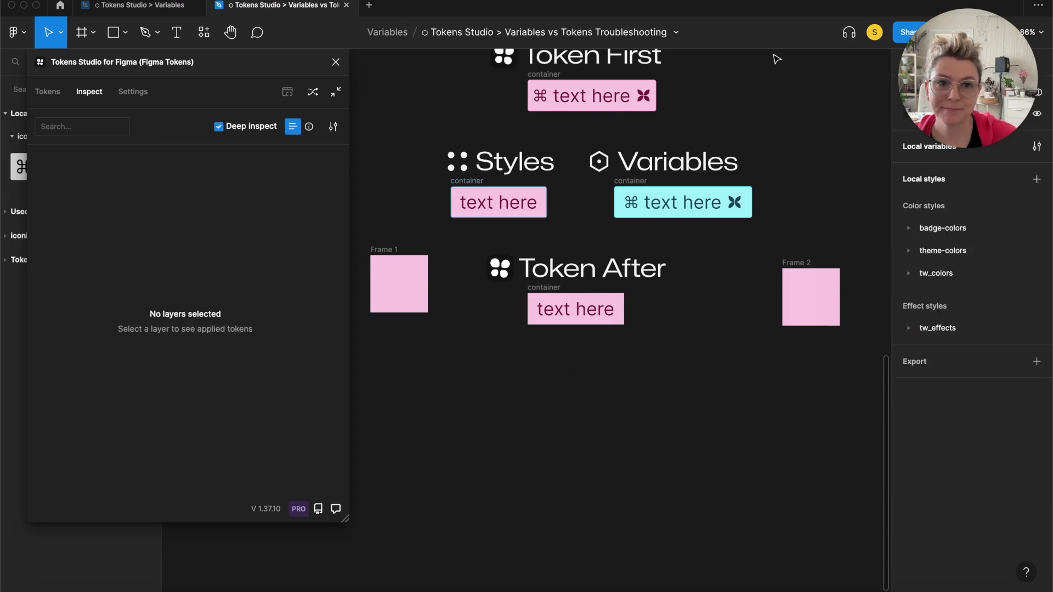